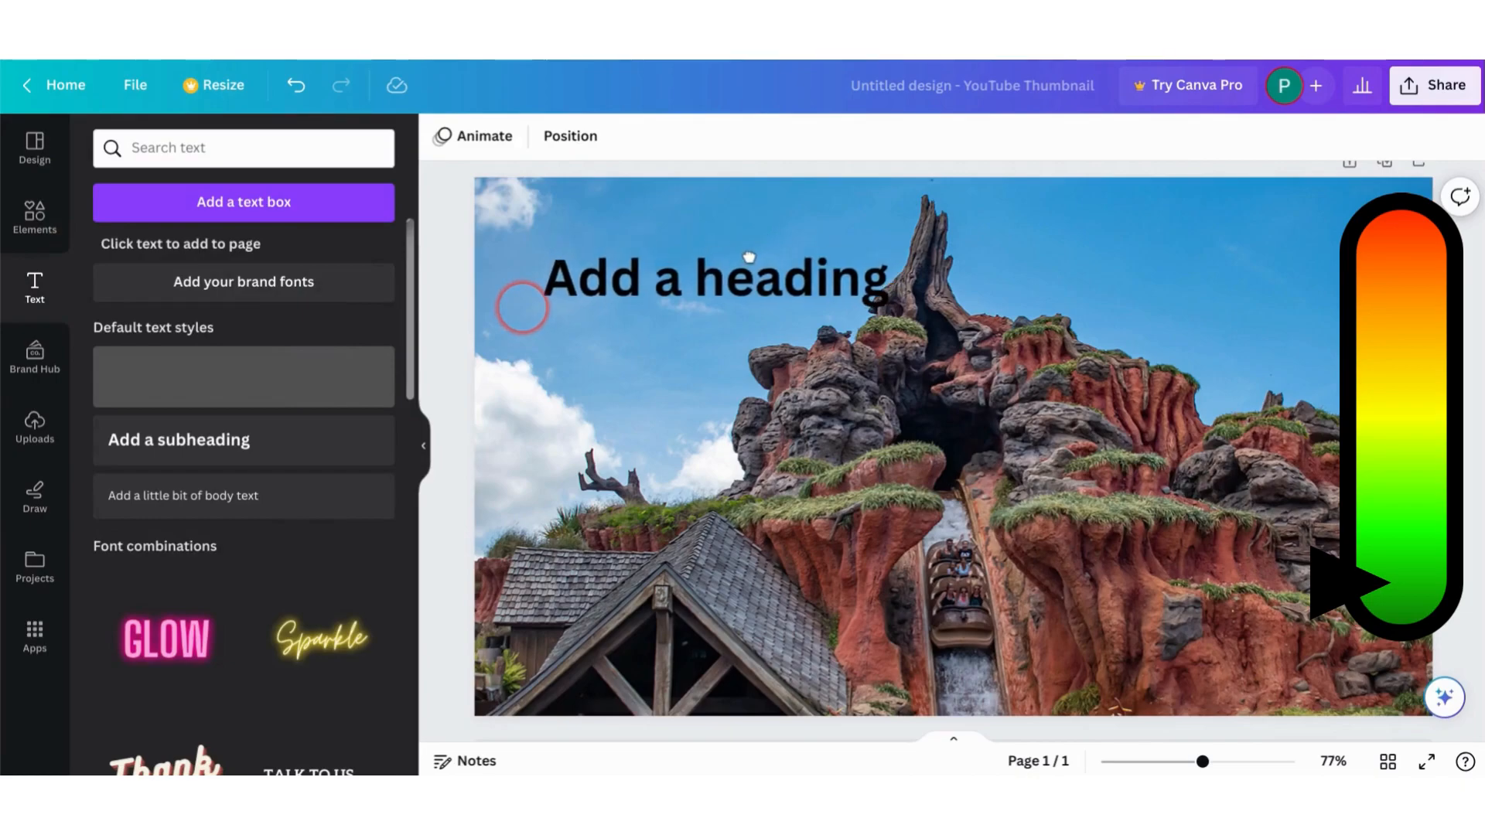
# Step: Search the fonts for "Luck" and set the heading's font to Luckiest Guy
pyautogui.click(424, 446)
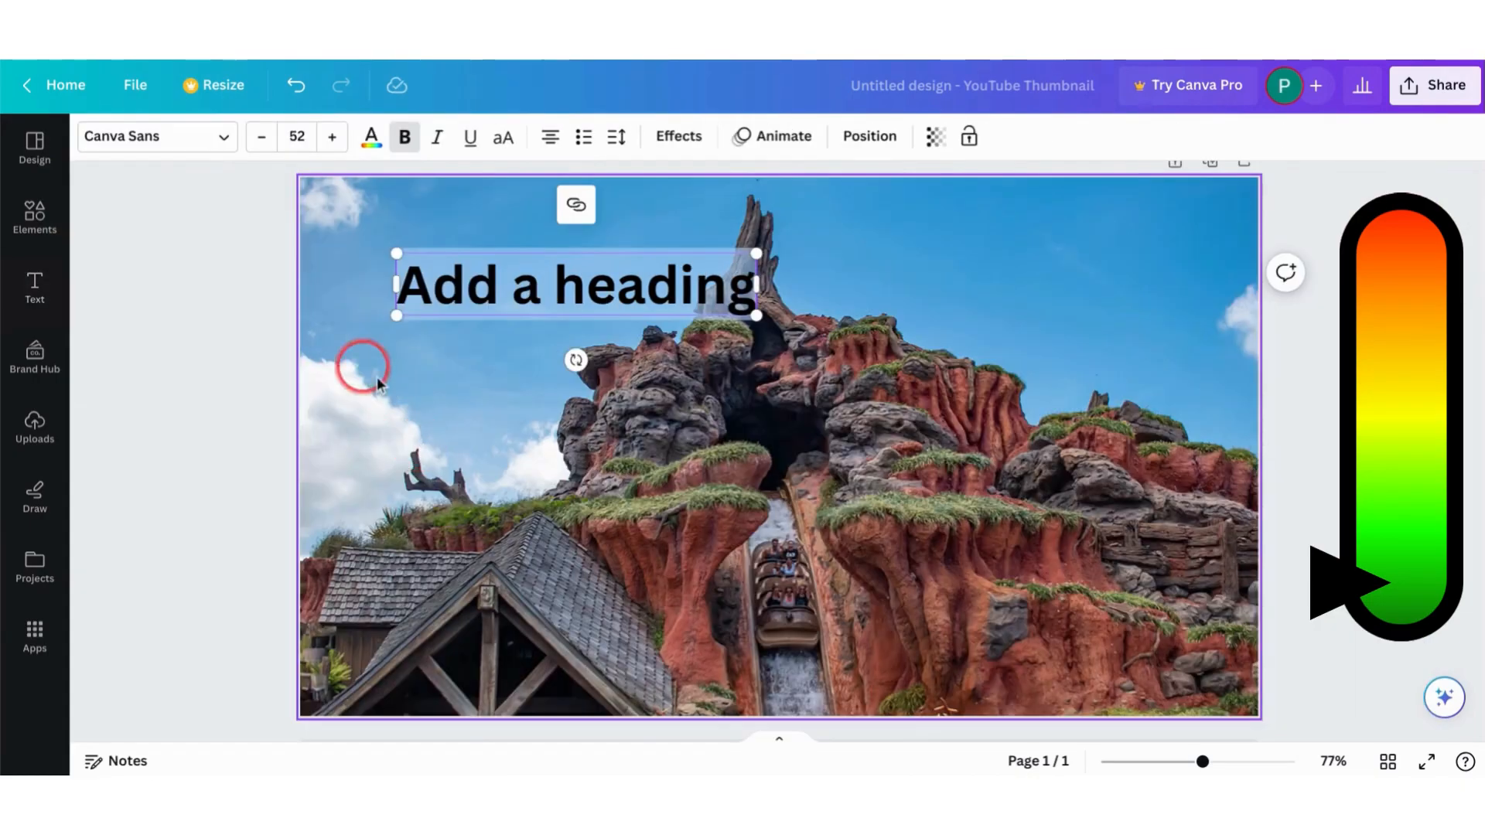
pyautogui.click(126, 136)
pyautogui.click(292, 200)
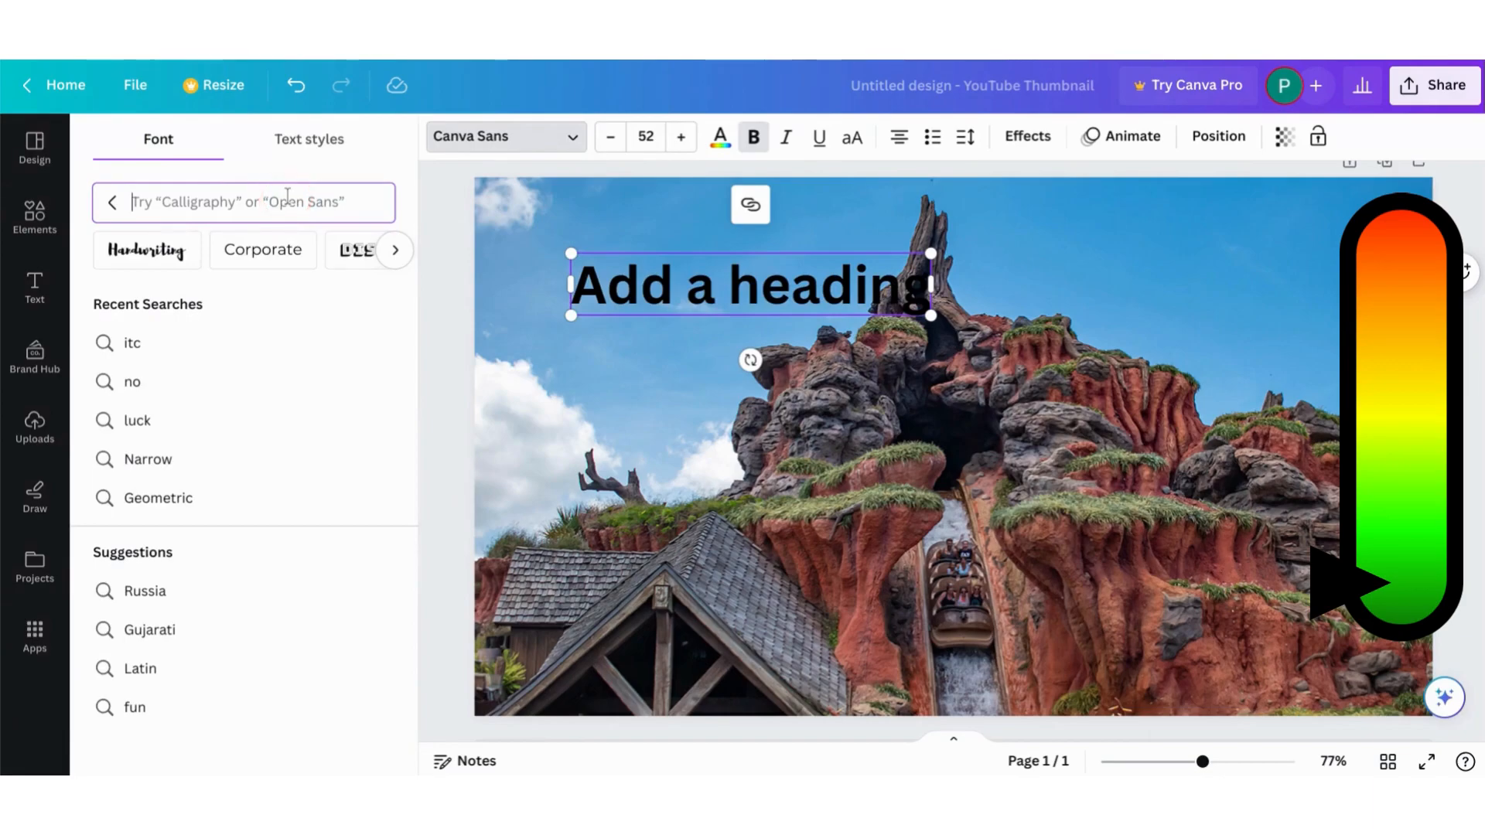
pyautogui.write('Luck')
pyautogui.click(274, 253)
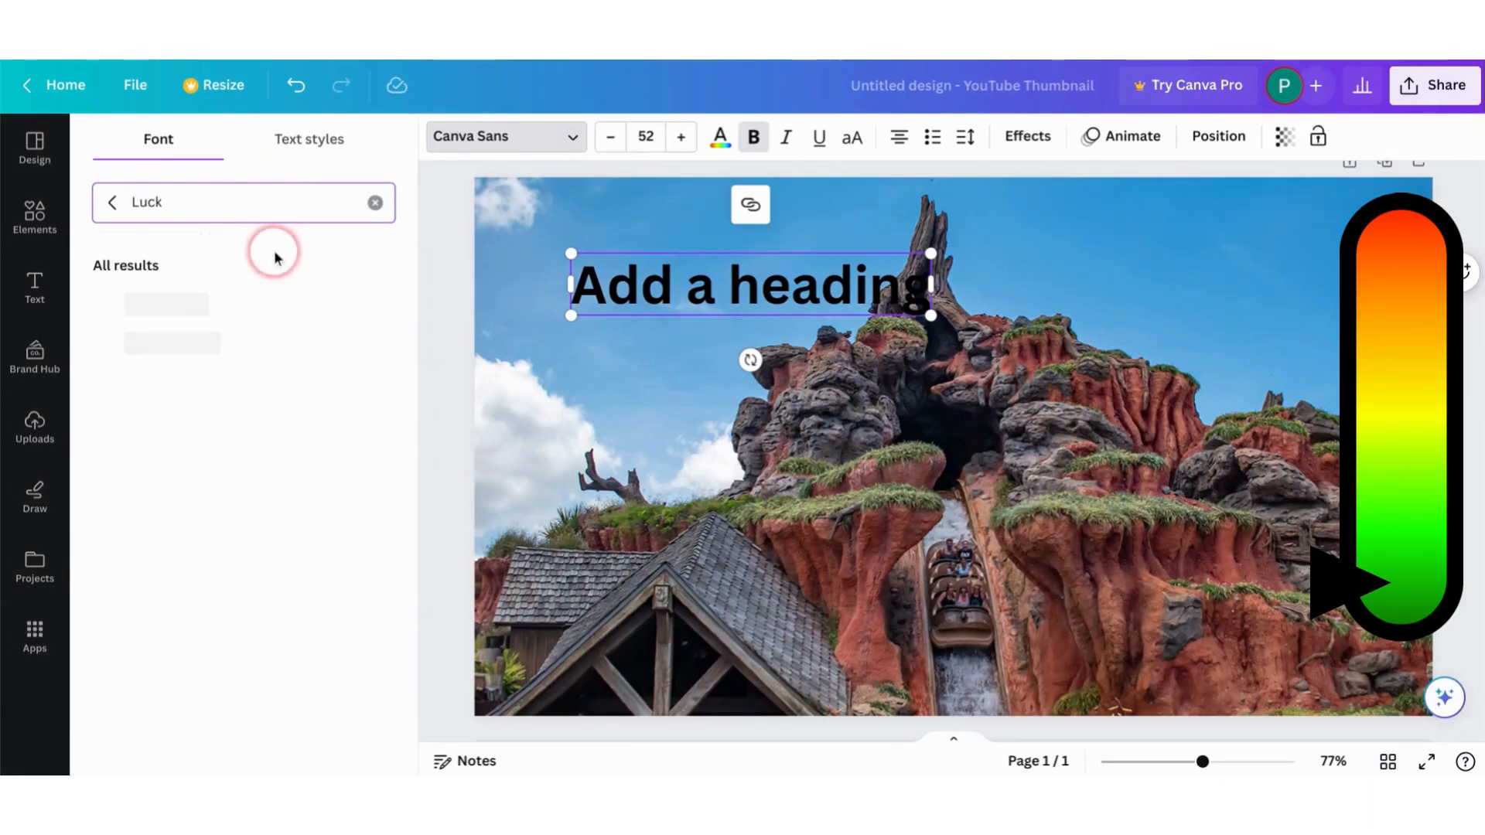
pyautogui.click(225, 346)
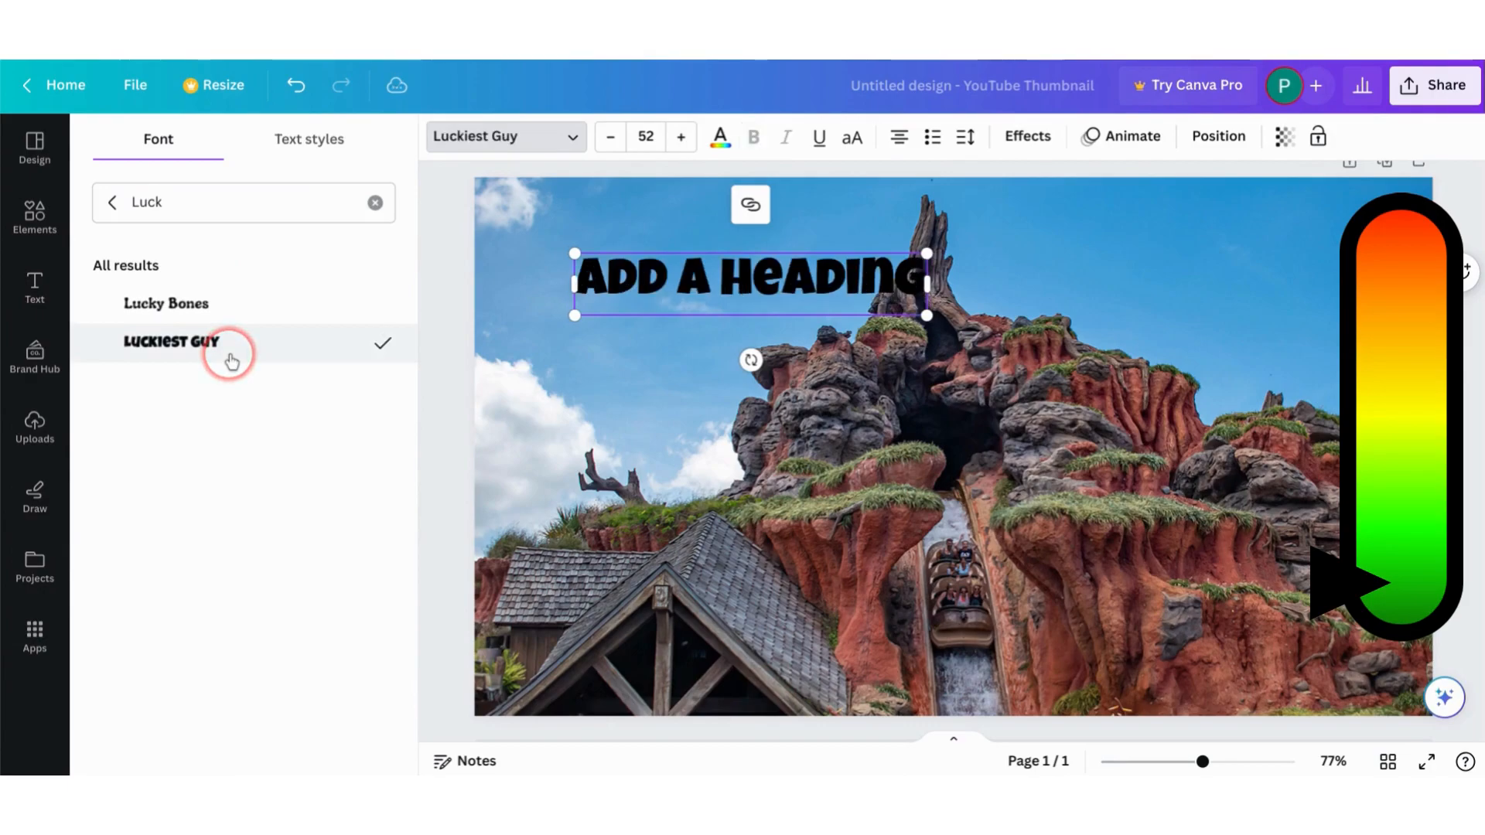
pyautogui.click(457, 402)
# Step: Replace the heading's placeholder text with "CLOSED"
pyautogui.click(490, 300)
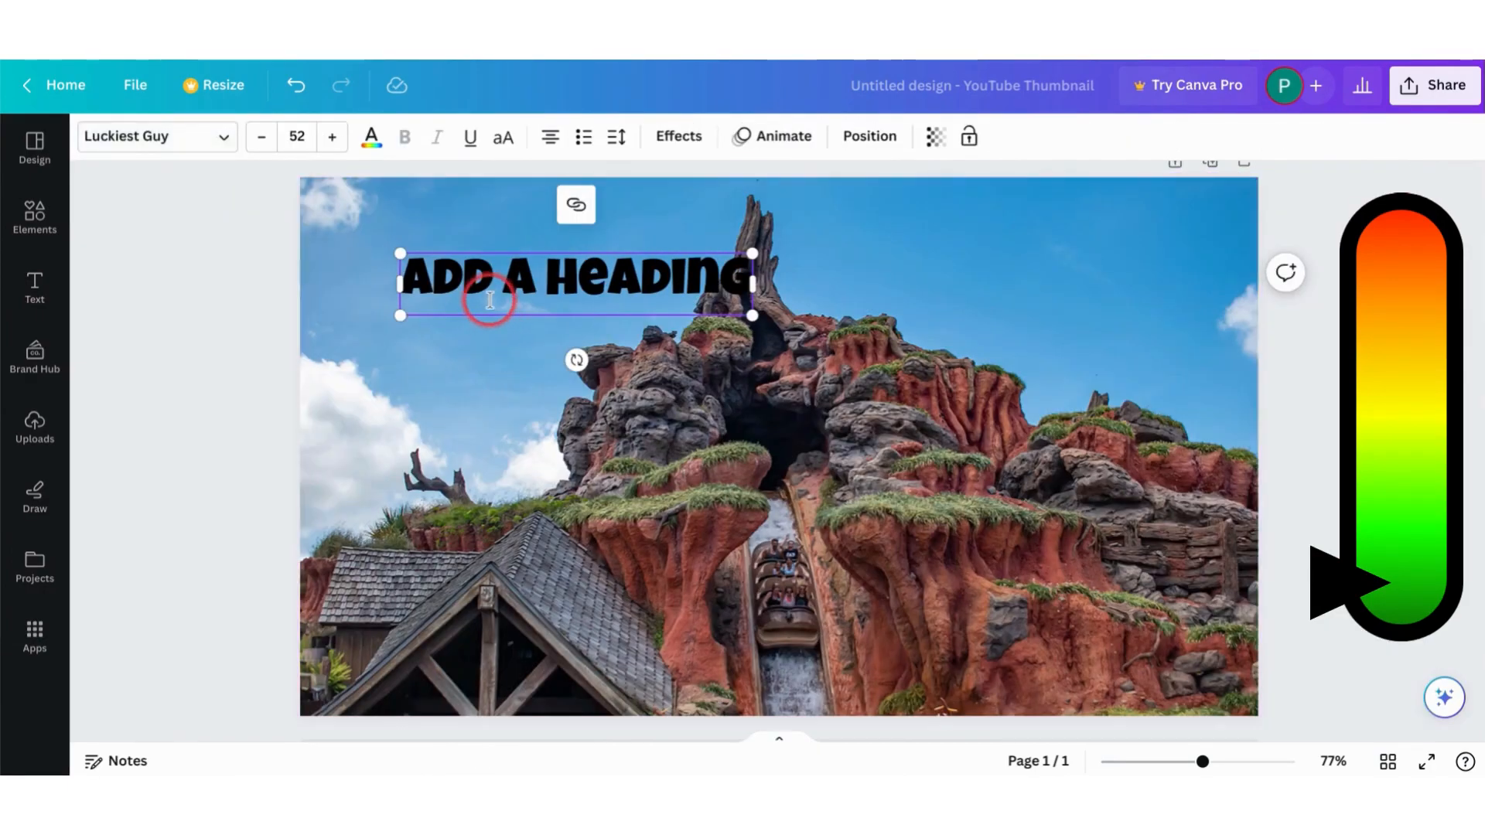
pyautogui.write('C')
pyautogui.hotkey('ctrl', 'a')
pyautogui.write('CLO')
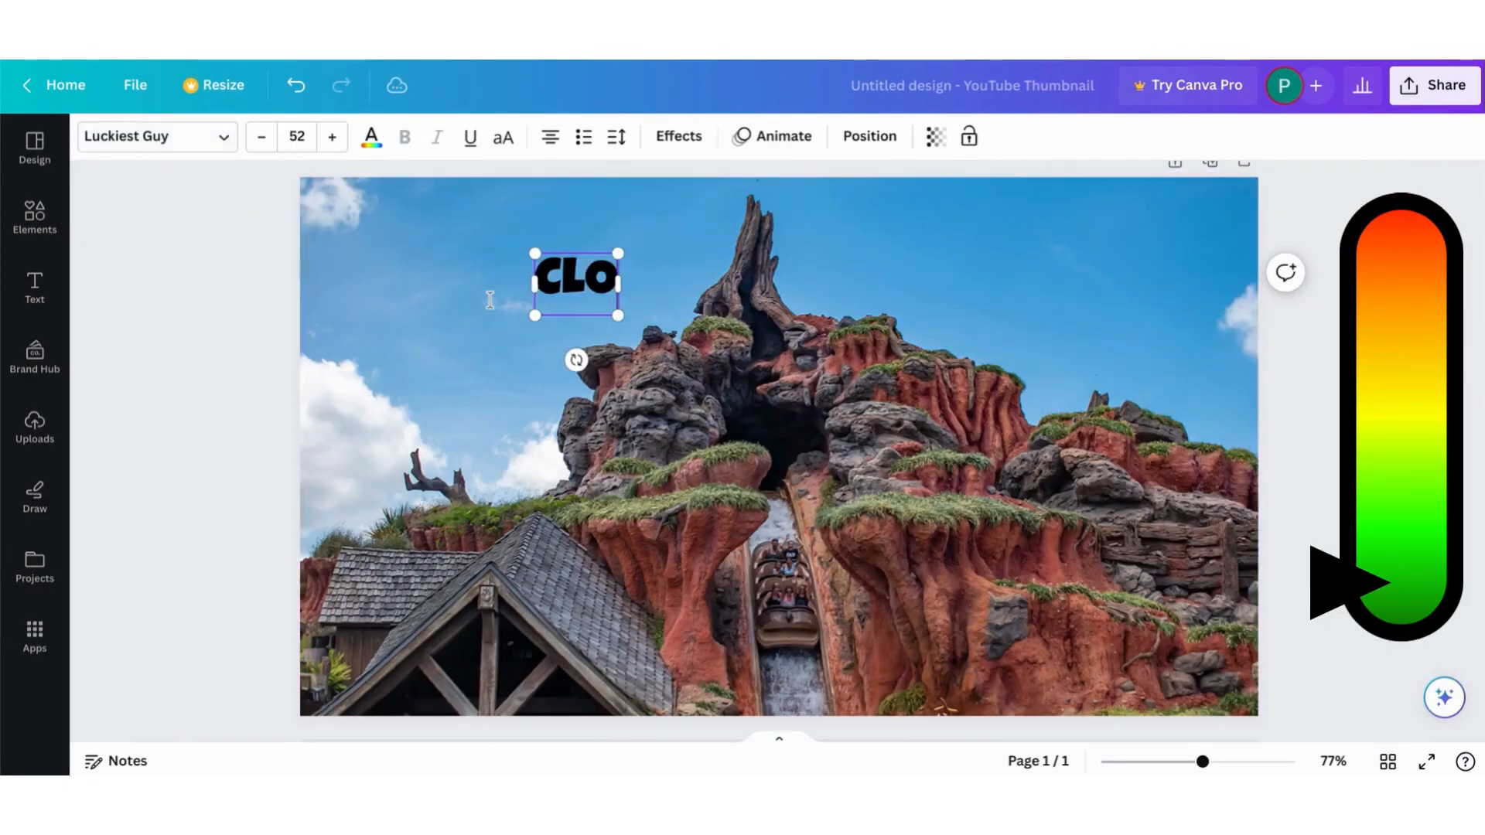
pyautogui.write('SED')
pyautogui.click(584, 312)
# Step: Apply the Outline effect to the CLOSED heading in red with a thickness of 134
pyautogui.doubleClick(603, 296)
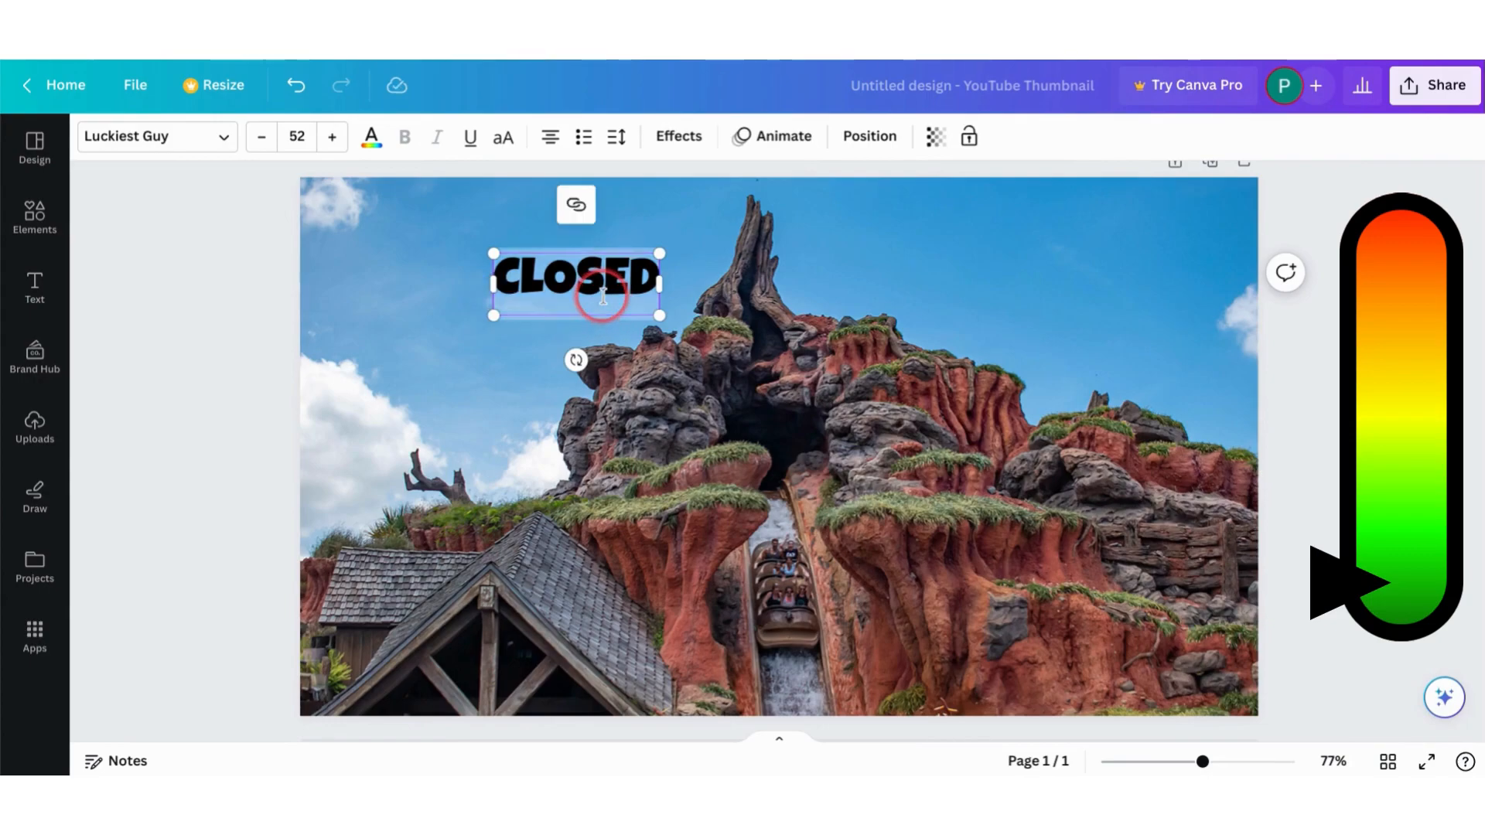
pyautogui.click(685, 135)
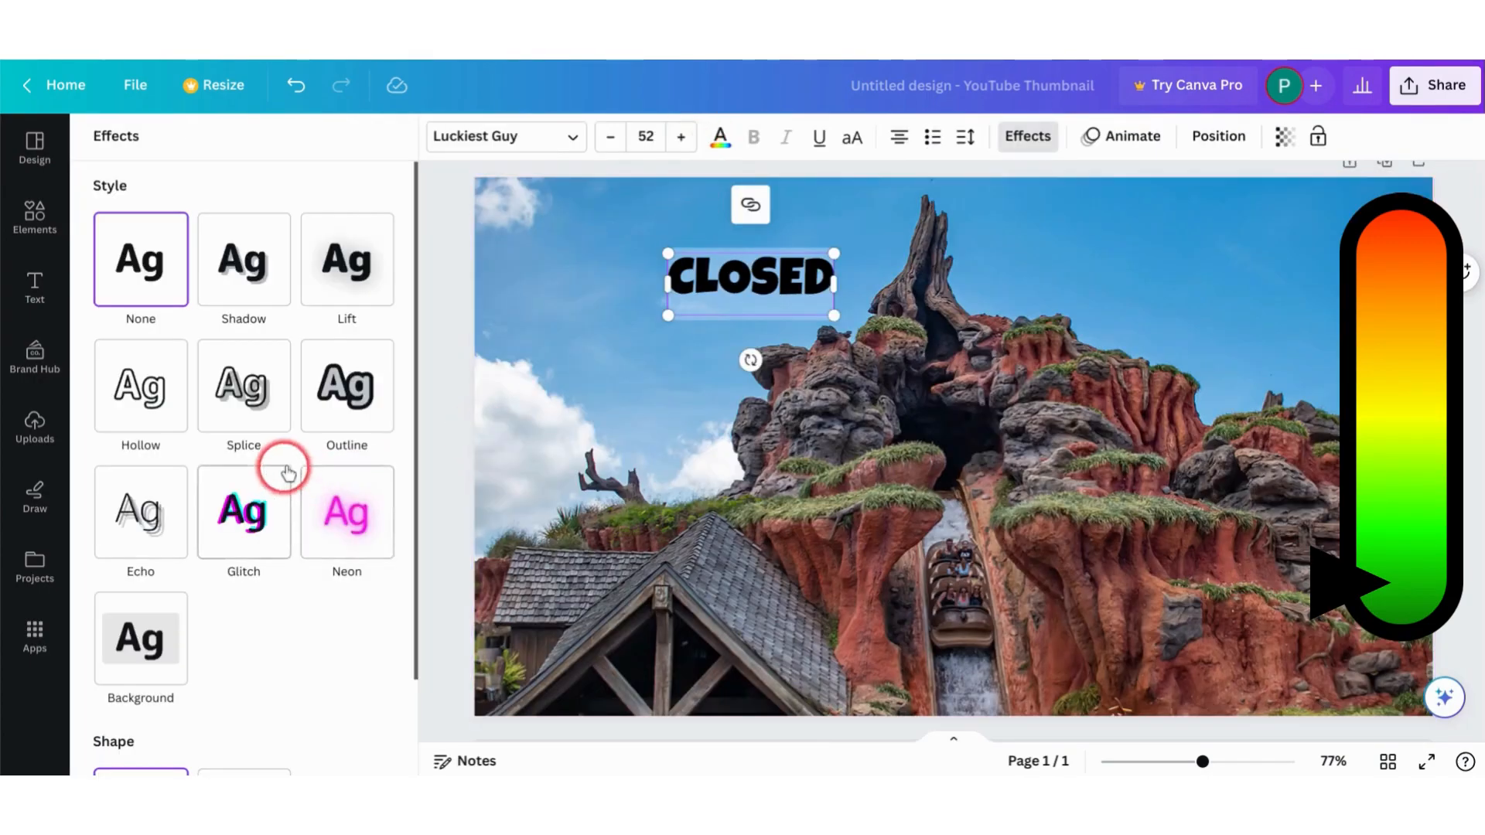
pyautogui.click(370, 373)
pyautogui.click(376, 541)
pyautogui.scroll(-2, 232, 395)
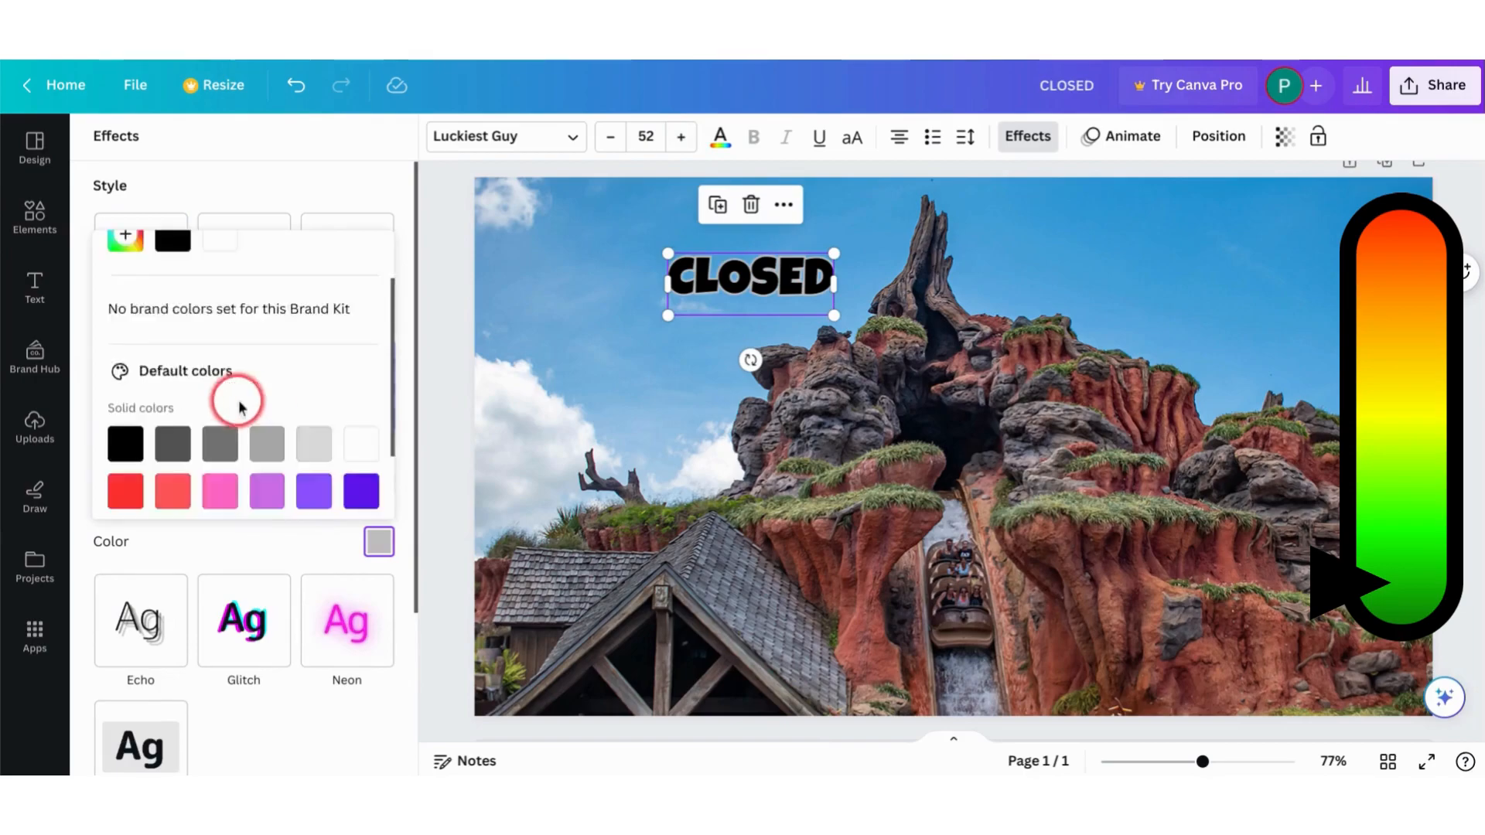
pyautogui.click(124, 391)
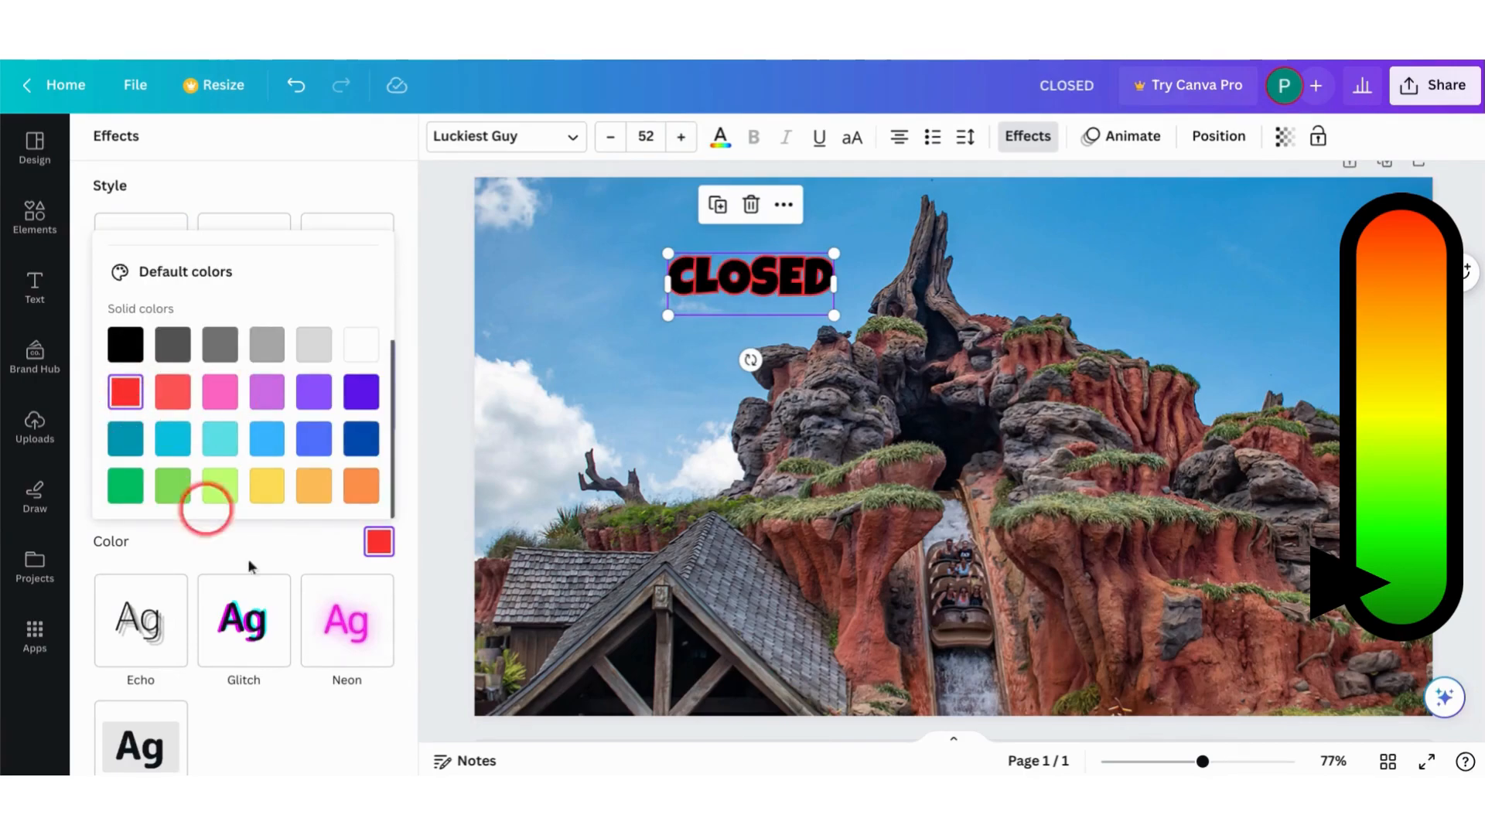
pyautogui.click(298, 550)
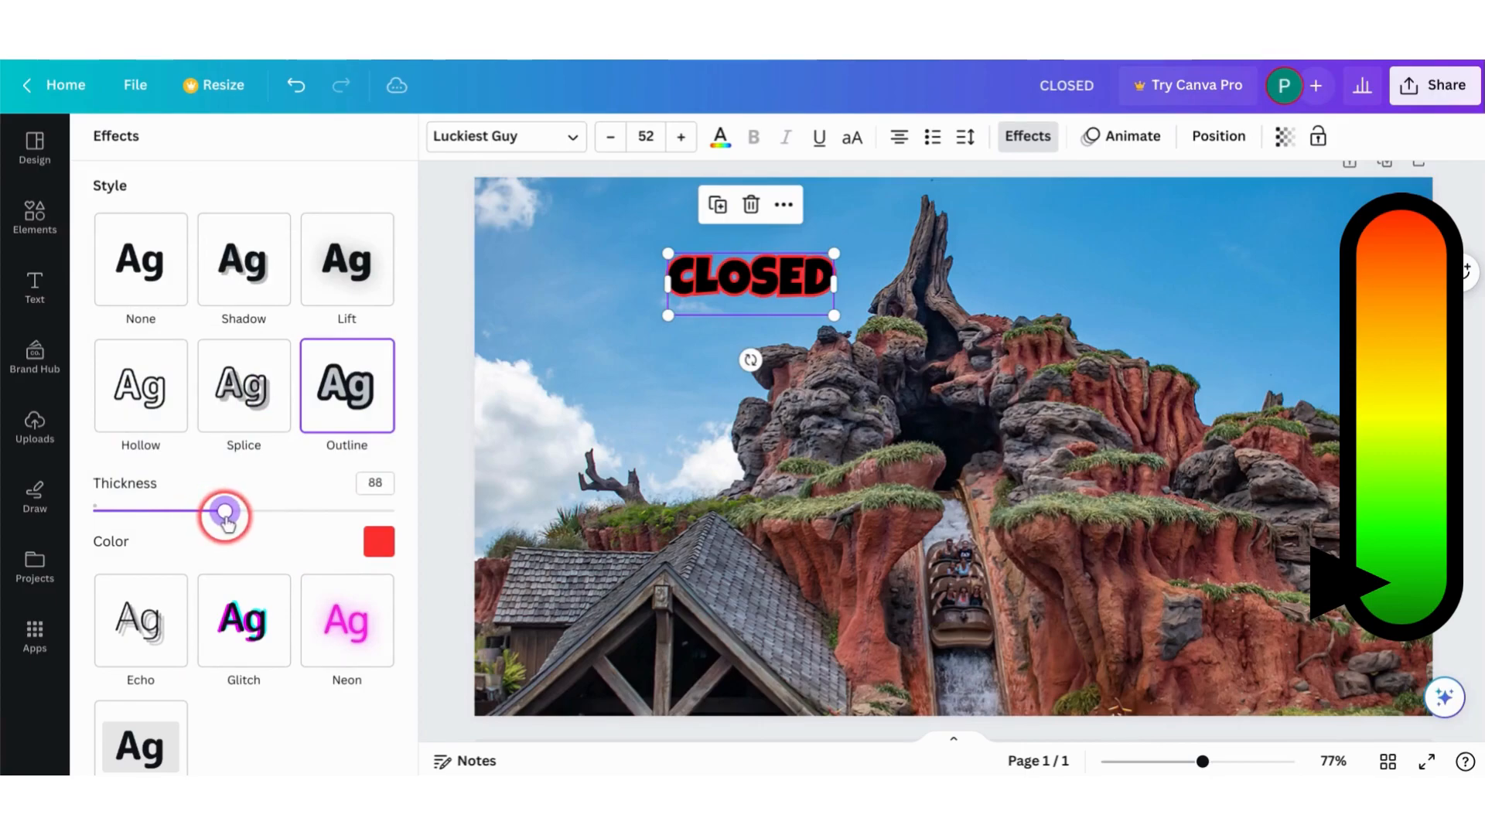
pyautogui.click(294, 511)
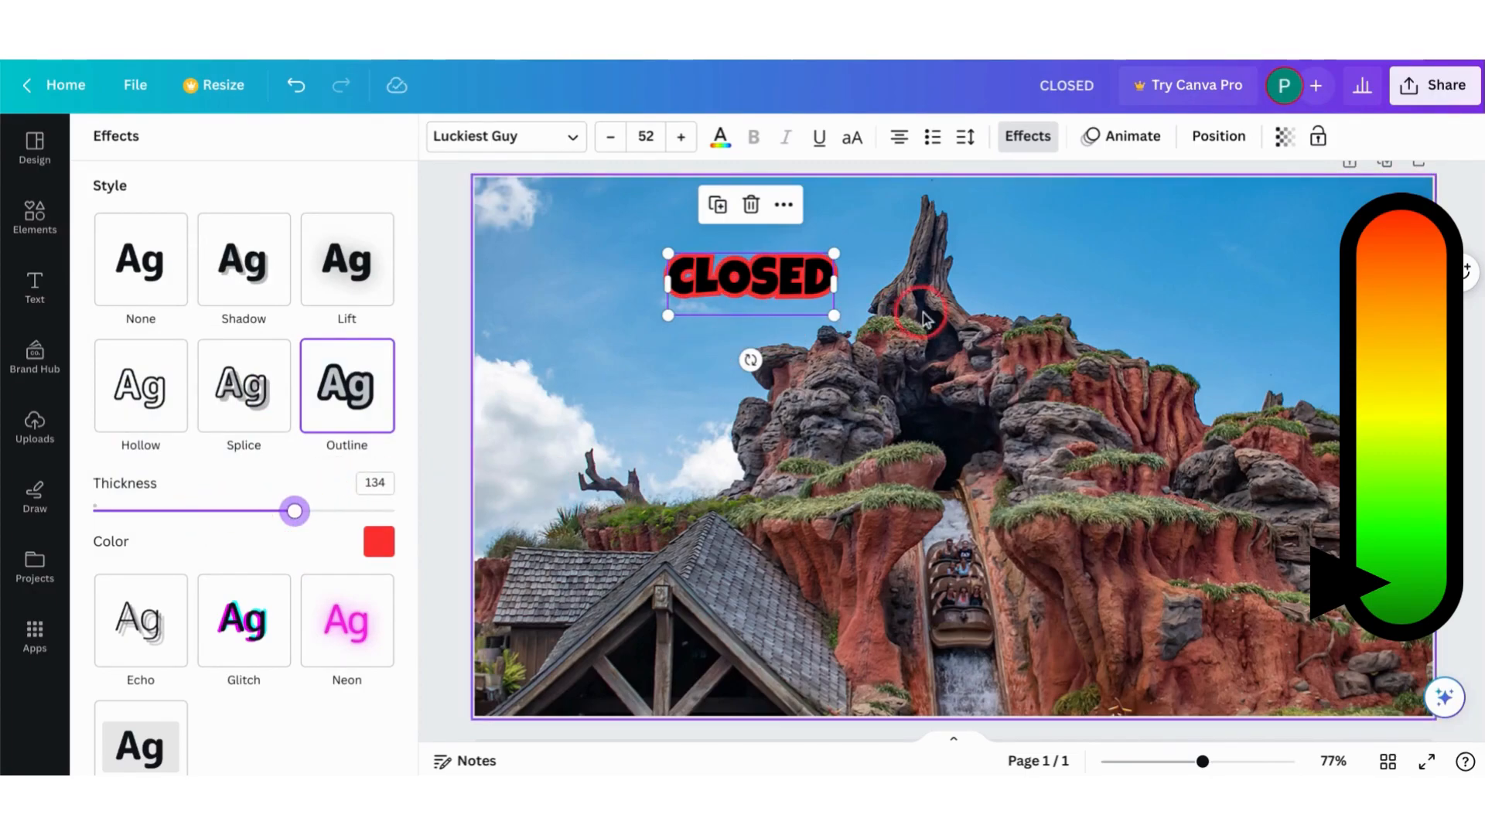
# Step: Enlarge the CLOSED heading to about size 140, tilt it slightly upward and place it in the thumbnail's upper-left sky
pyautogui.moveTo(834, 316); pyautogui.dragTo(1000, 378)
pyautogui.moveTo(833, 421); pyautogui.dragTo(840, 424)
pyautogui.moveTo(922, 333); pyautogui.dragTo(775, 307)
pyautogui.moveTo(857, 339); pyautogui.dragTo(973, 378)
pyautogui.moveTo(902, 309); pyautogui.dragTo(884, 302)
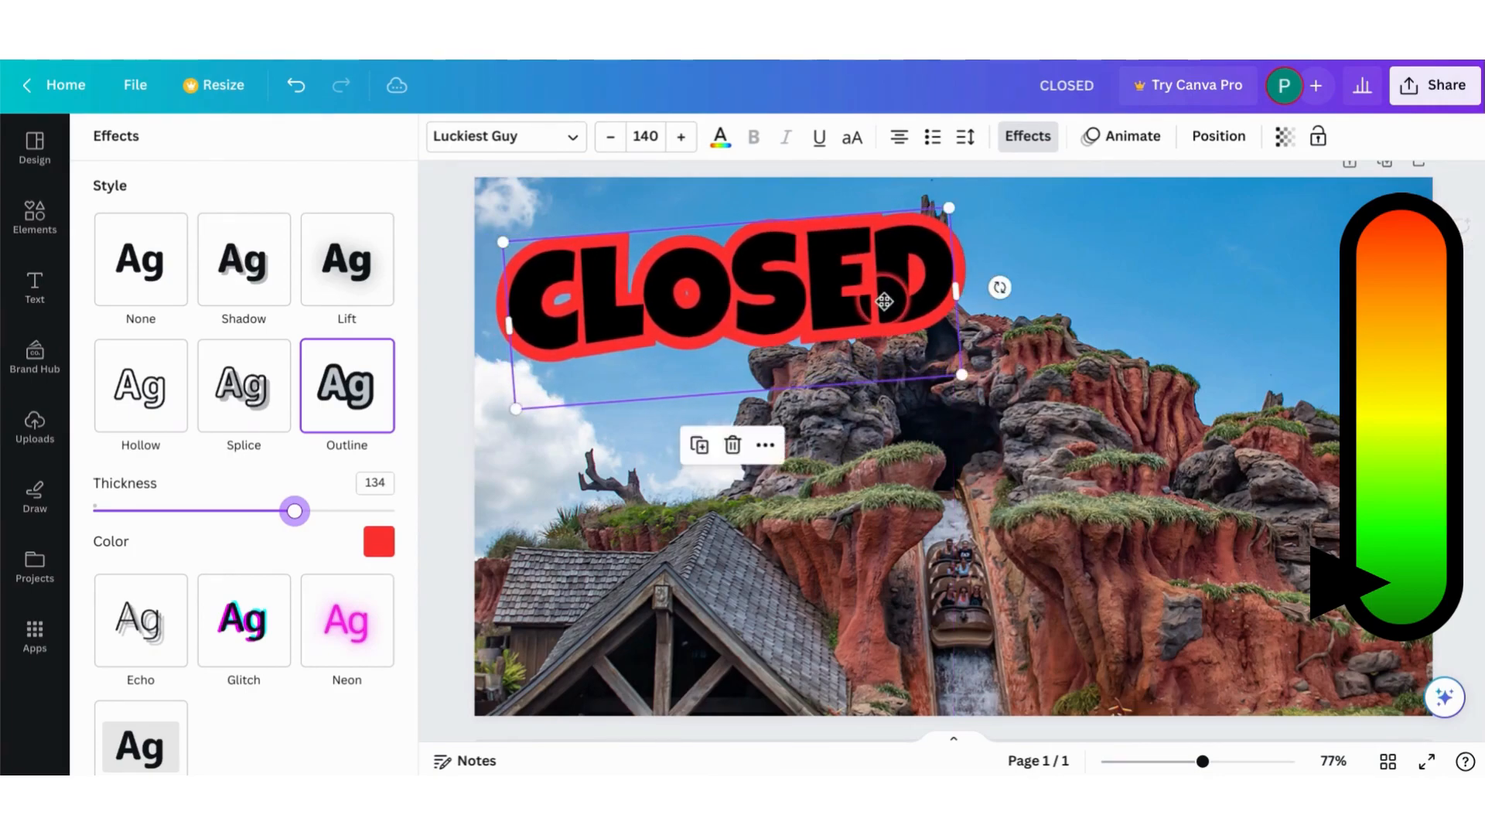
# Step: Recolour the CLOSED heading with red lettering and a black outline of thickness 117
pyautogui.click(378, 543)
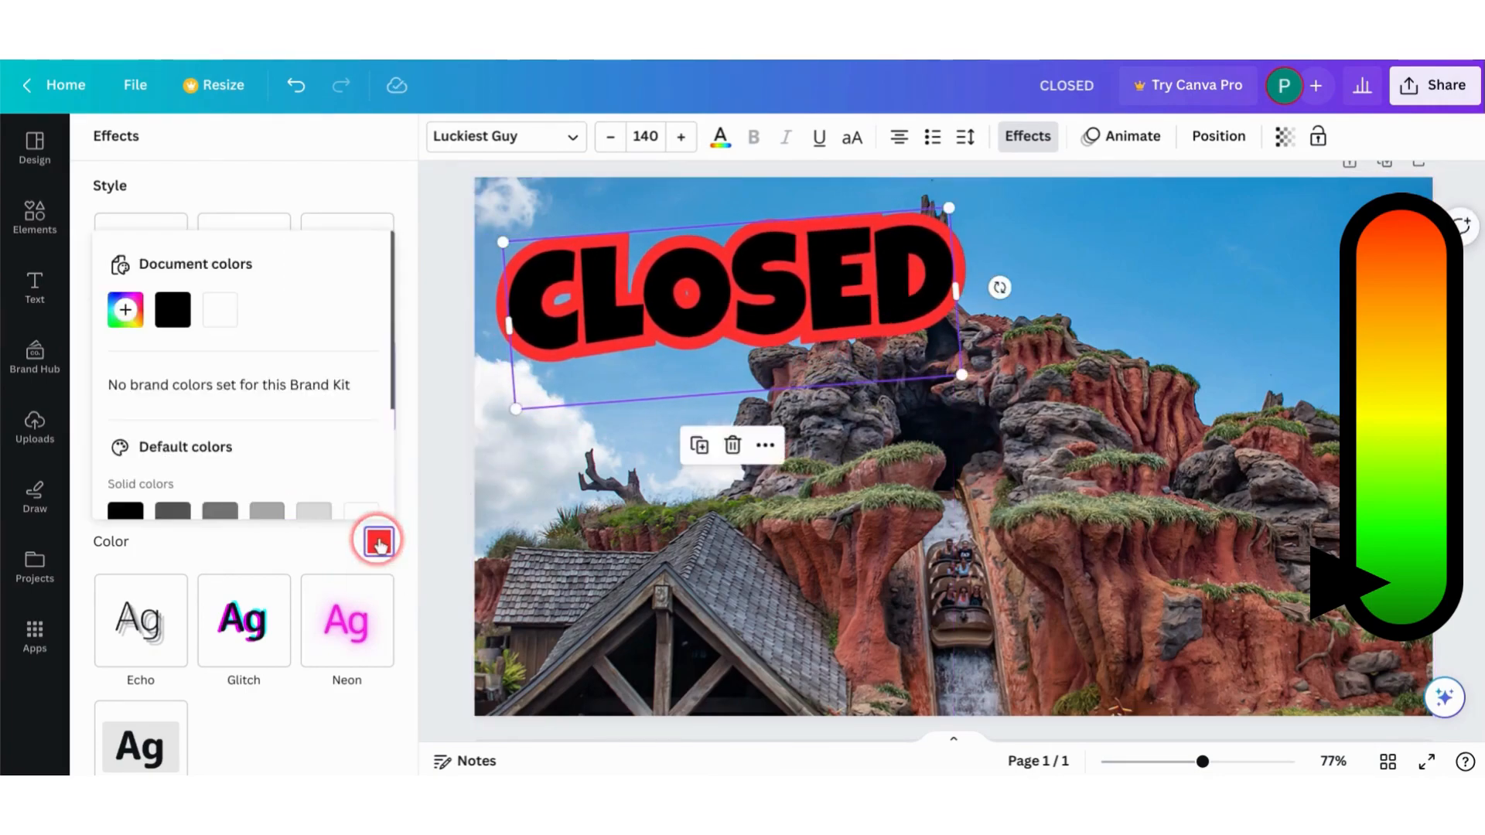
pyautogui.click(172, 309)
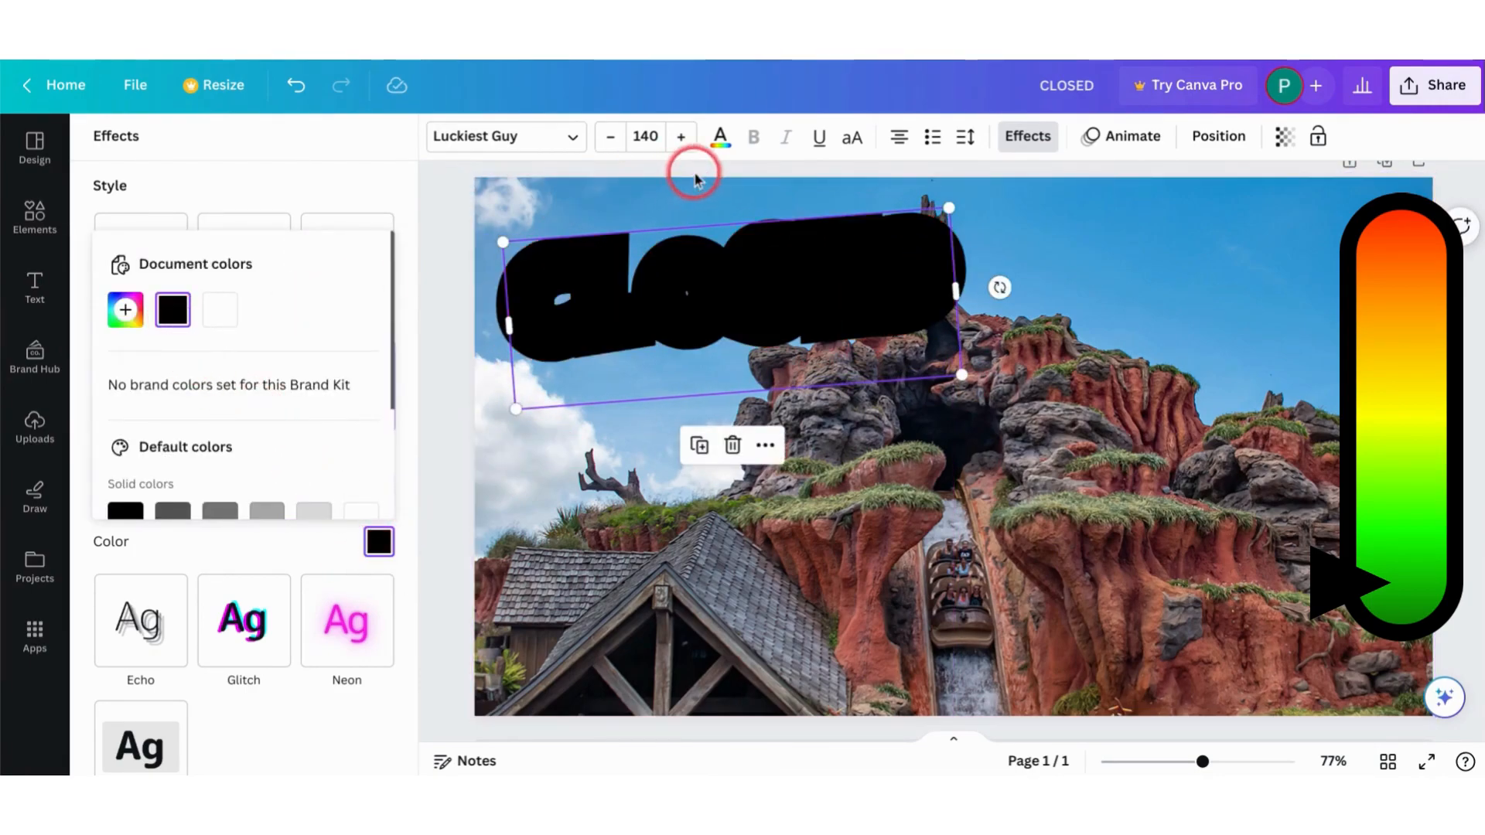
pyautogui.click(720, 139)
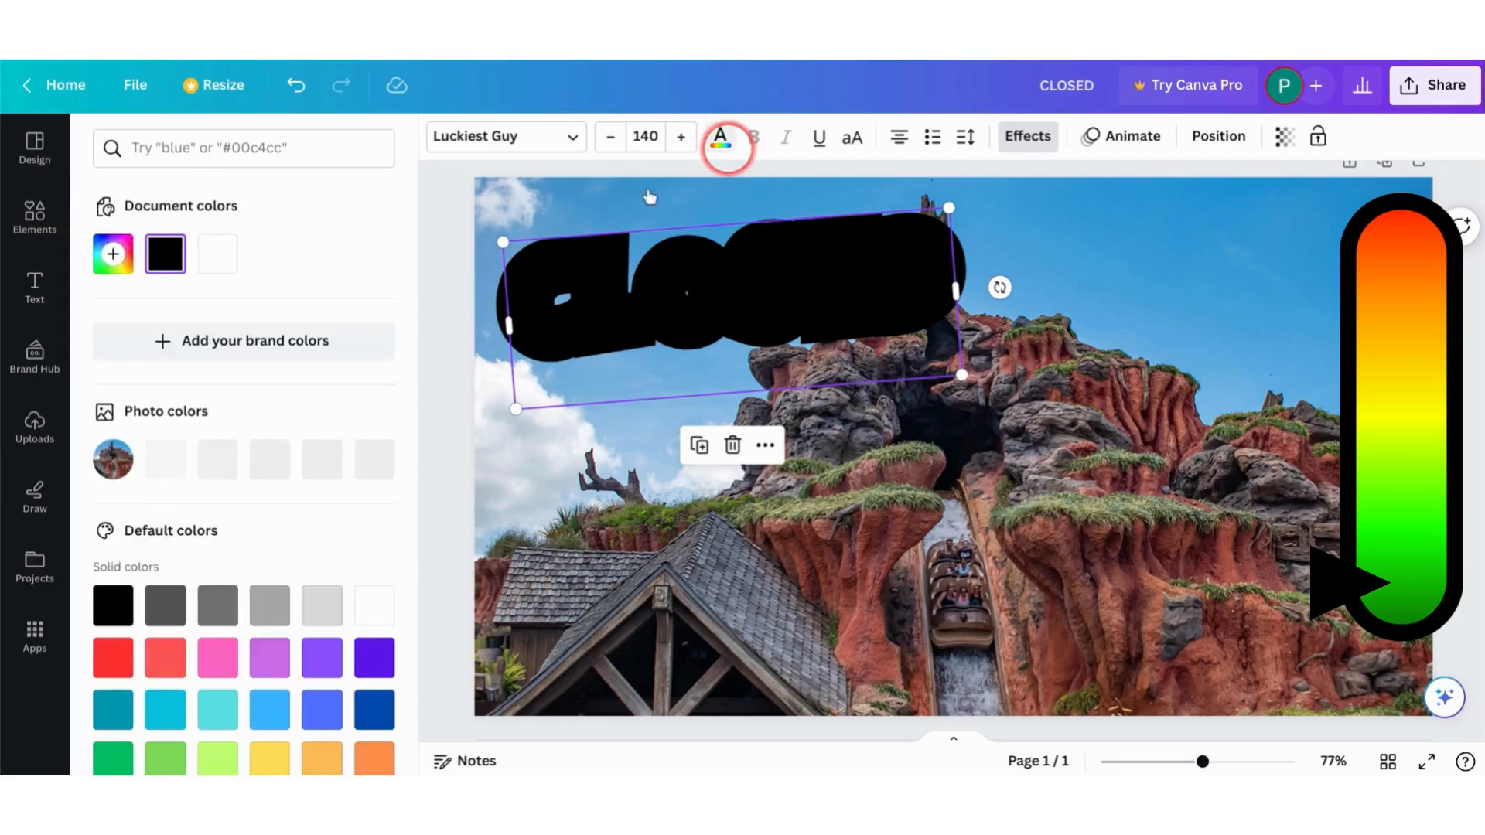
pyautogui.click(120, 662)
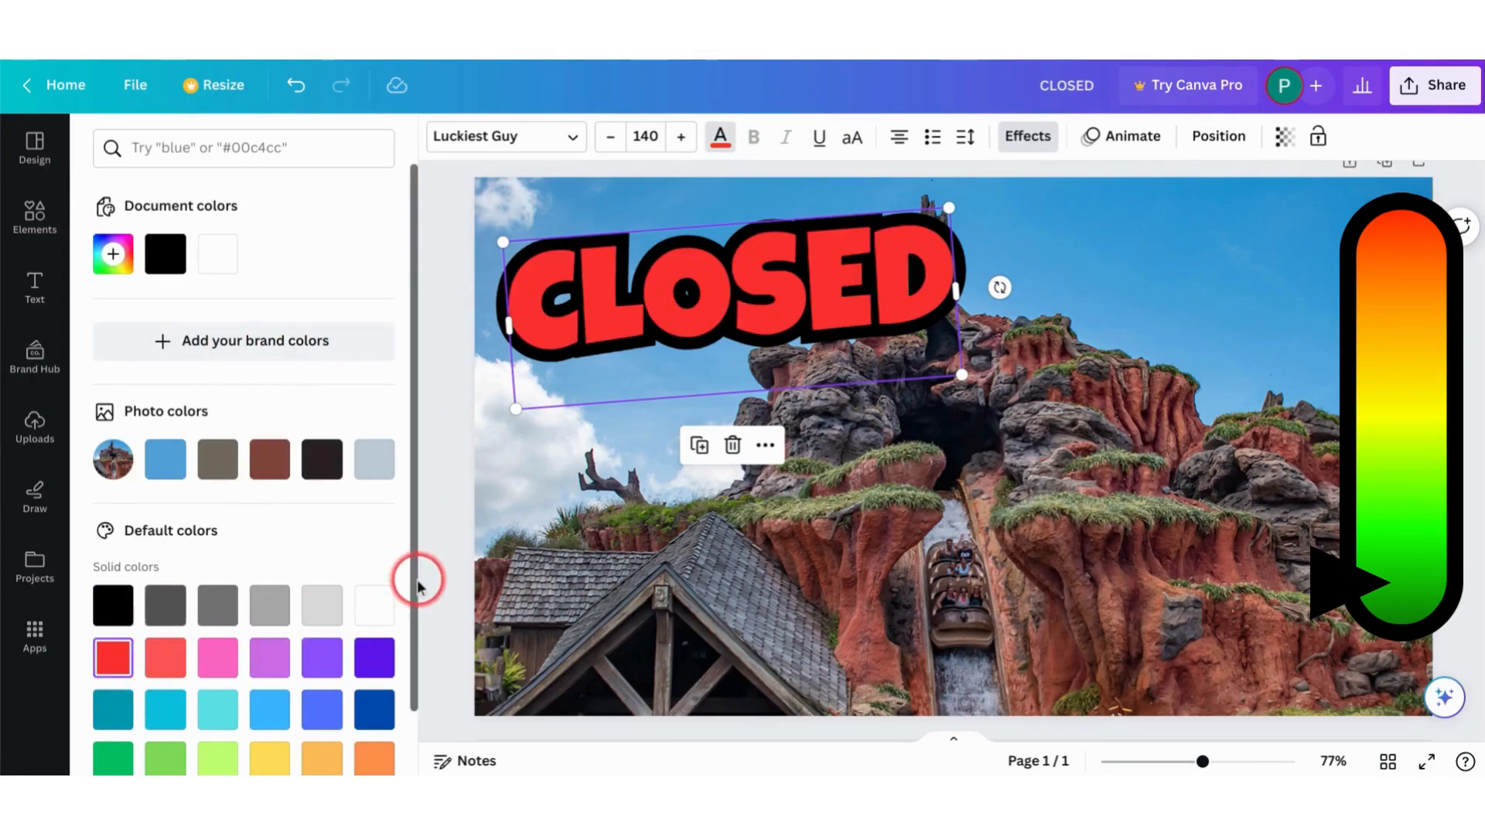
pyautogui.click(1027, 136)
pyautogui.moveTo(287, 517); pyautogui.dragTo(266, 511)
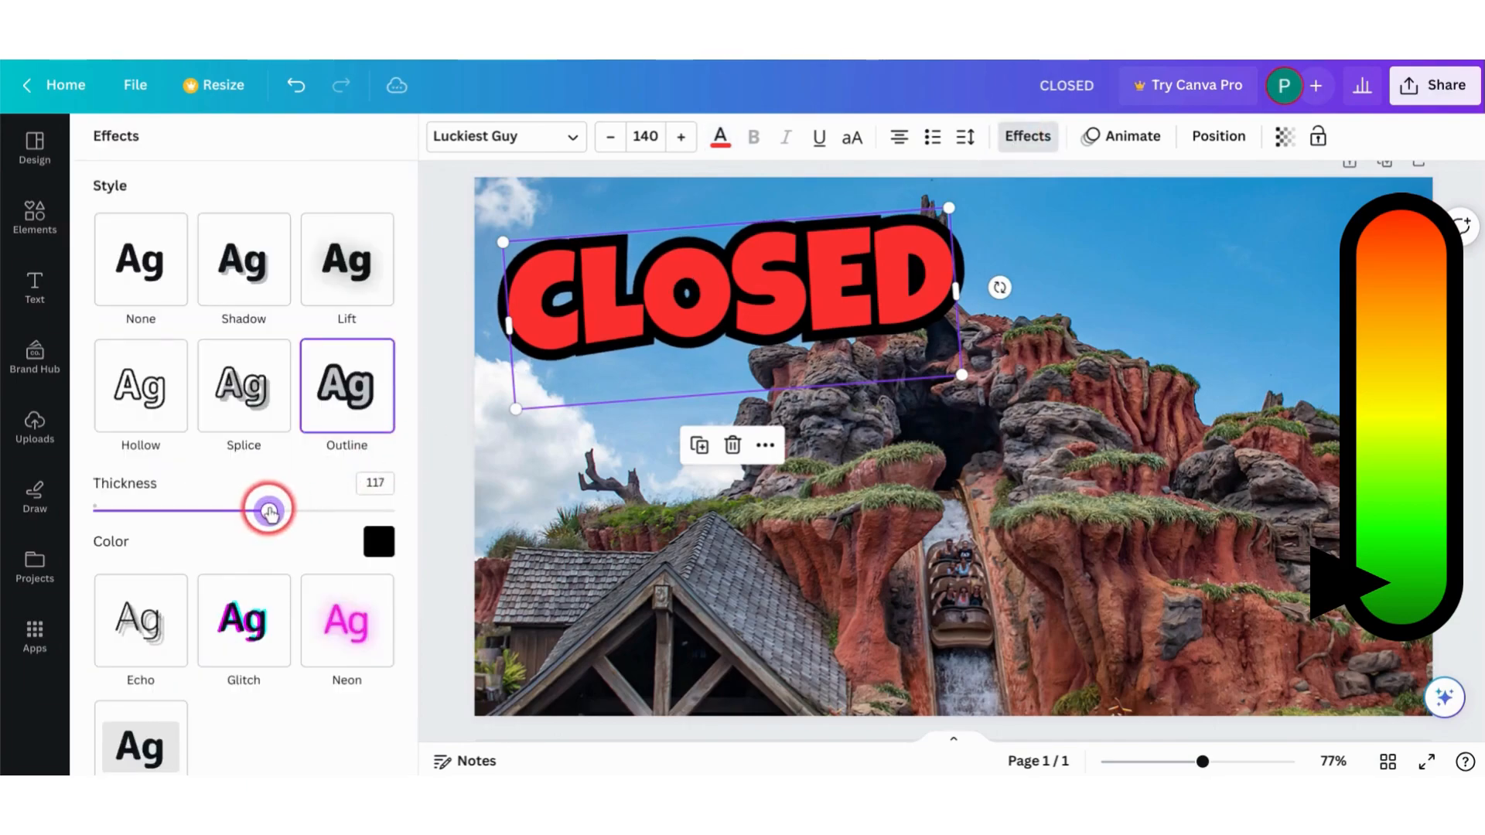
# Step: Nudge the CLOSED heading closer to the image's upper-left corner, shrink it slightly and adjust its tilt
pyautogui.click(601, 338)
pyautogui.moveTo(595, 331); pyautogui.dragTo(586, 322)
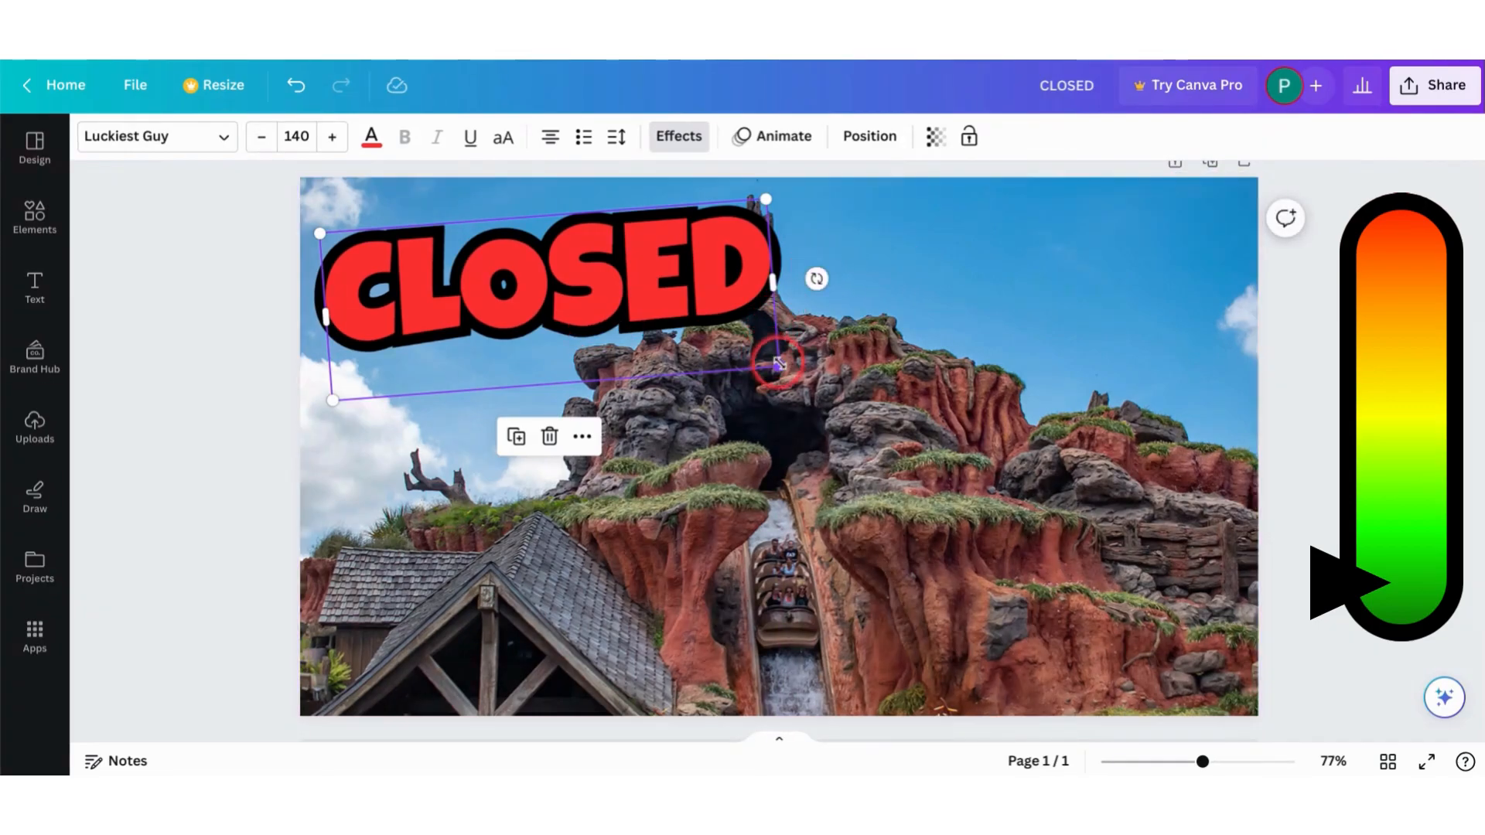
pyautogui.moveTo(779, 363); pyautogui.dragTo(759, 344)
pyautogui.moveTo(805, 276); pyautogui.dragTo(805, 268)
pyautogui.click(212, 328)
# Step: Search the graphics for "arrow" and add the thick curved white arrow to the thumbnail
pyautogui.click(16, 226)
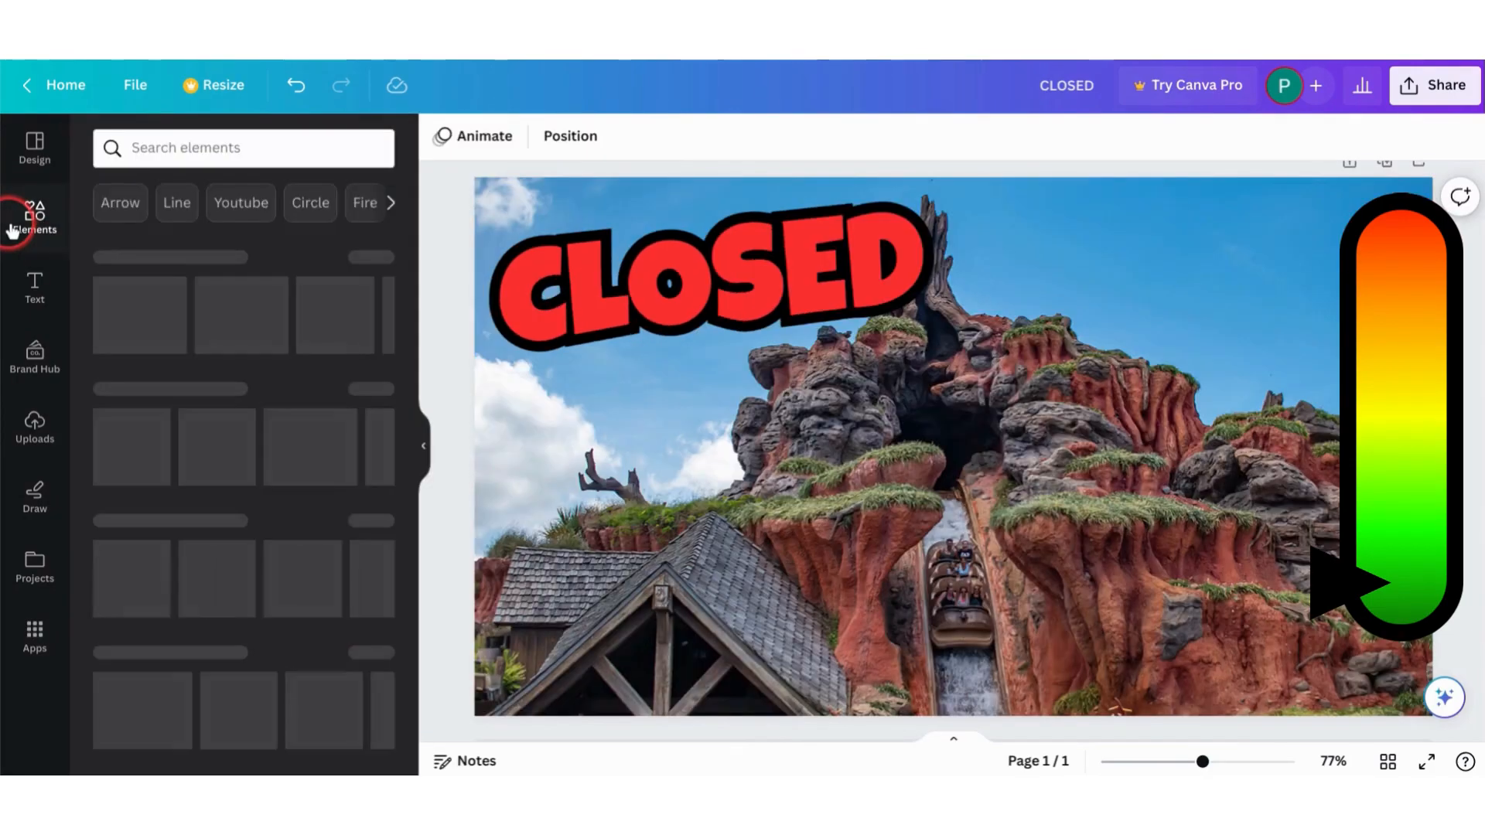
pyautogui.click(143, 148)
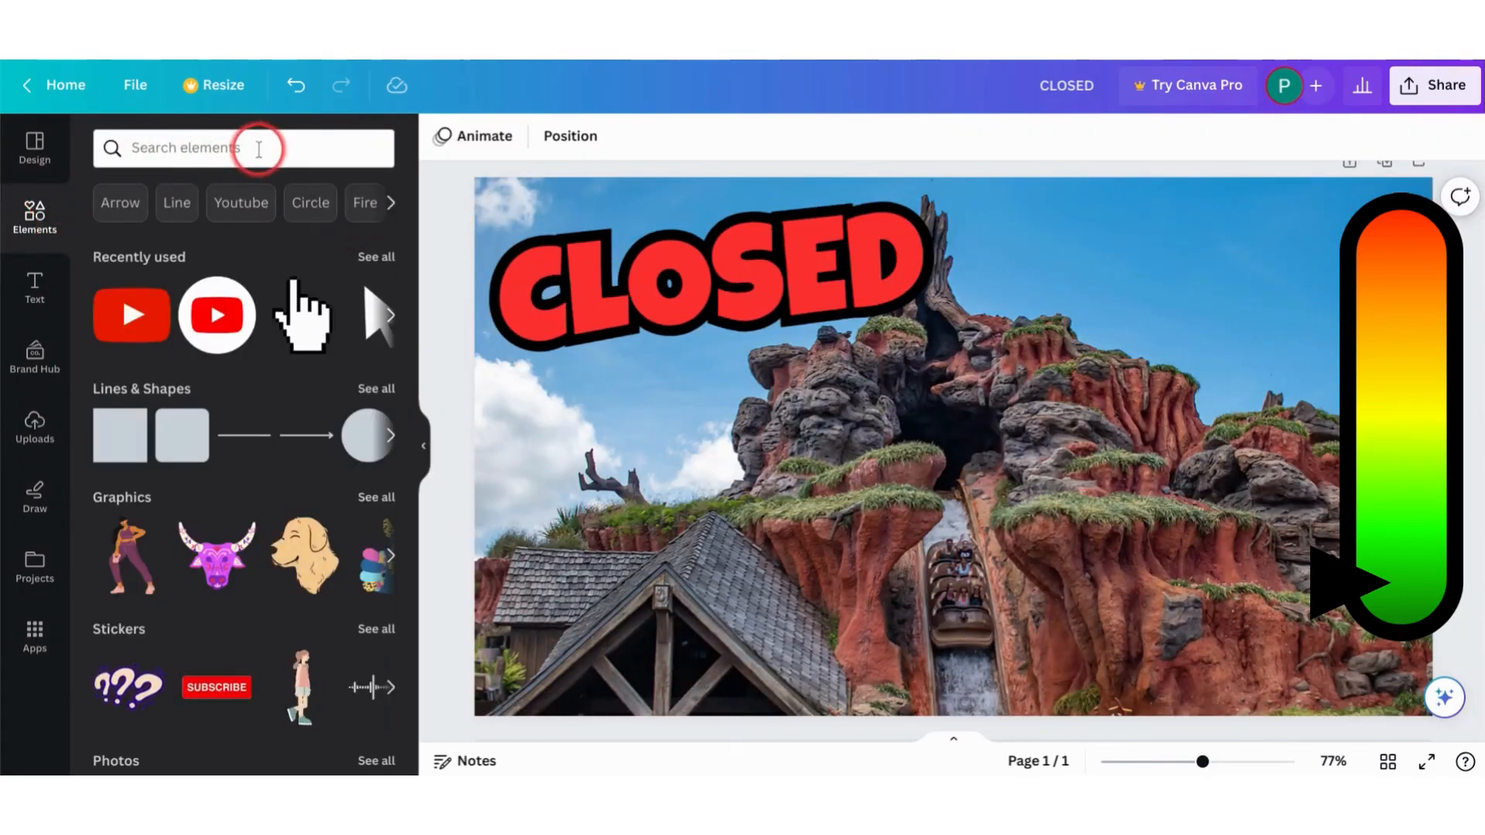
pyautogui.write('arrow')
pyautogui.press('Return')
pyautogui.click(248, 197)
pyautogui.click(307, 467)
pyautogui.click(149, 189)
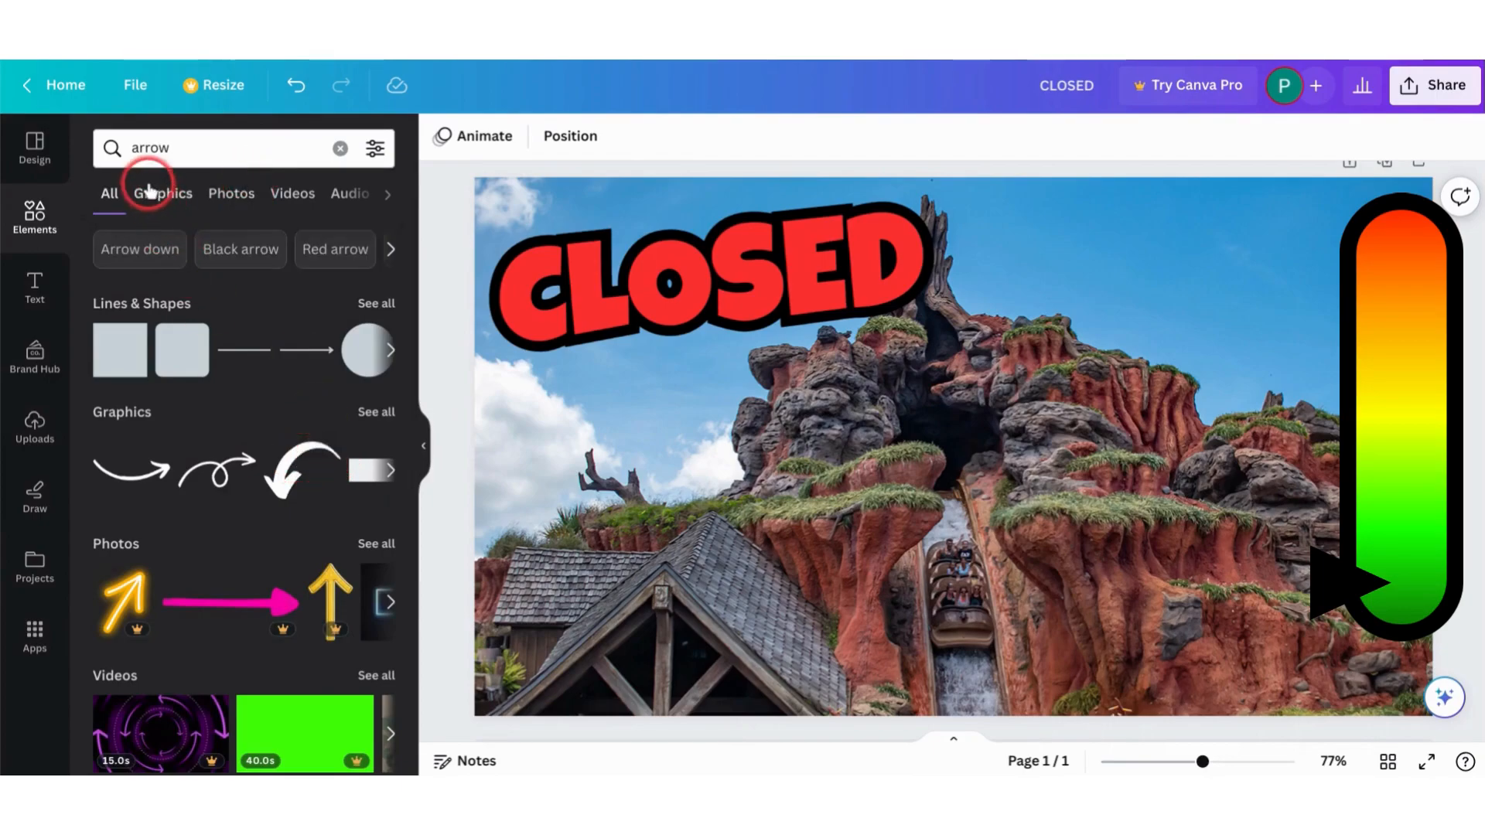
pyautogui.click(335, 352)
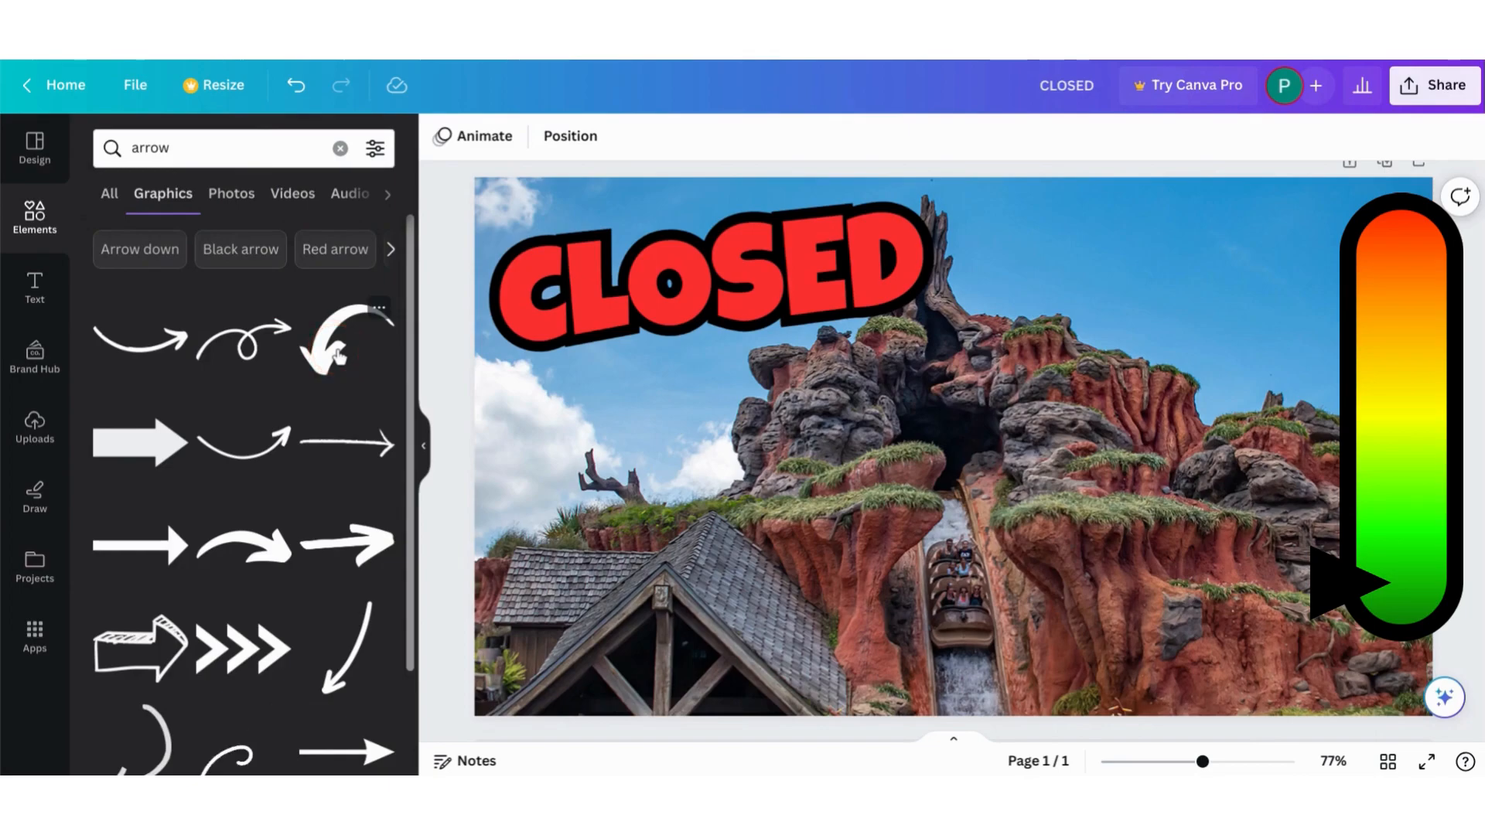
pyautogui.click(422, 437)
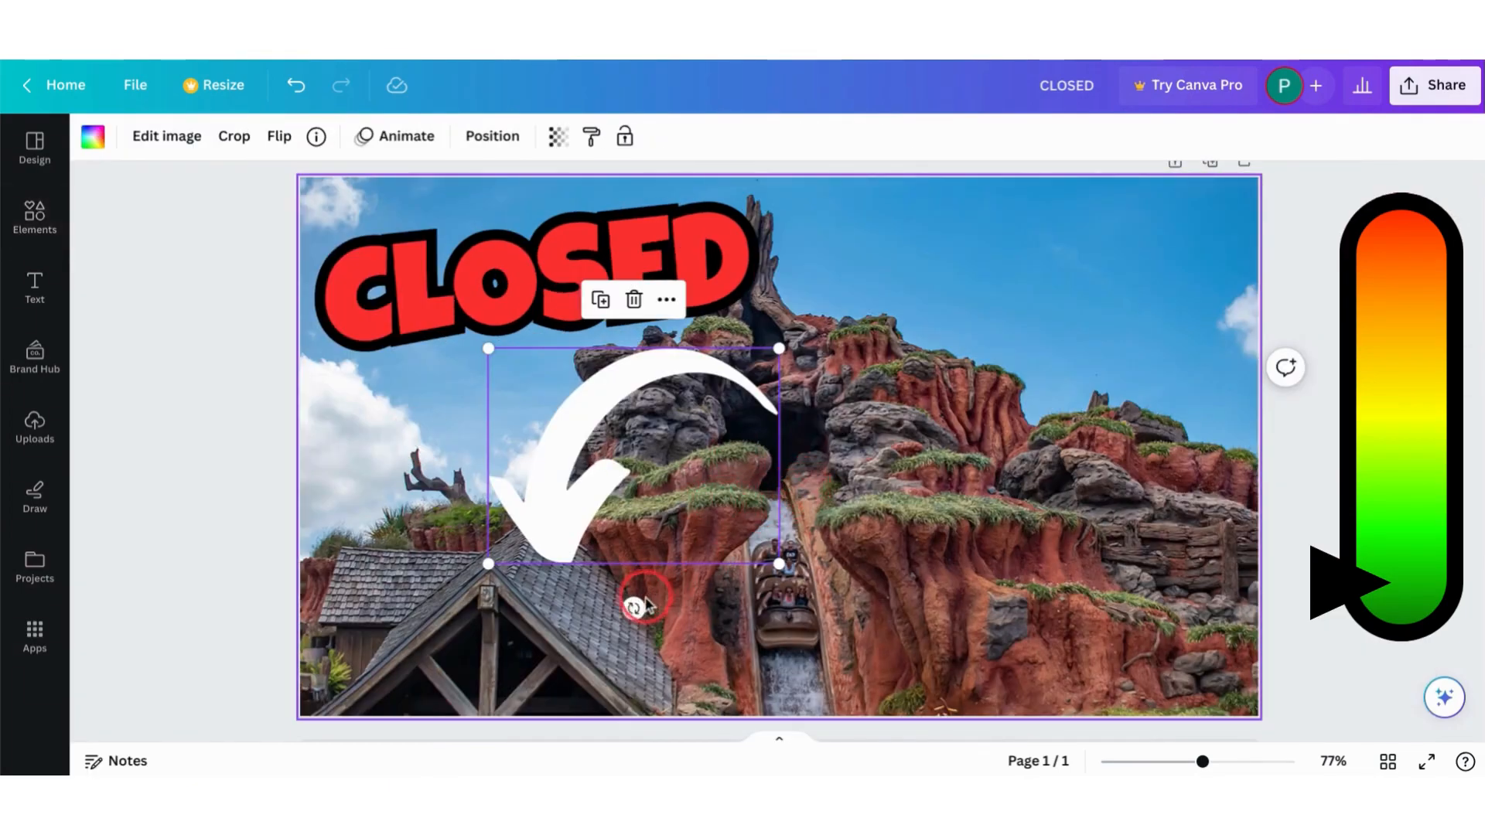
# Step: Shrink and rotate the arrow so it curves from beneath CLOSED toward the ride, and colour it red
pyautogui.moveTo(778, 563); pyautogui.dragTo(647, 480)
pyautogui.moveTo(572, 518); pyautogui.dragTo(796, 408)
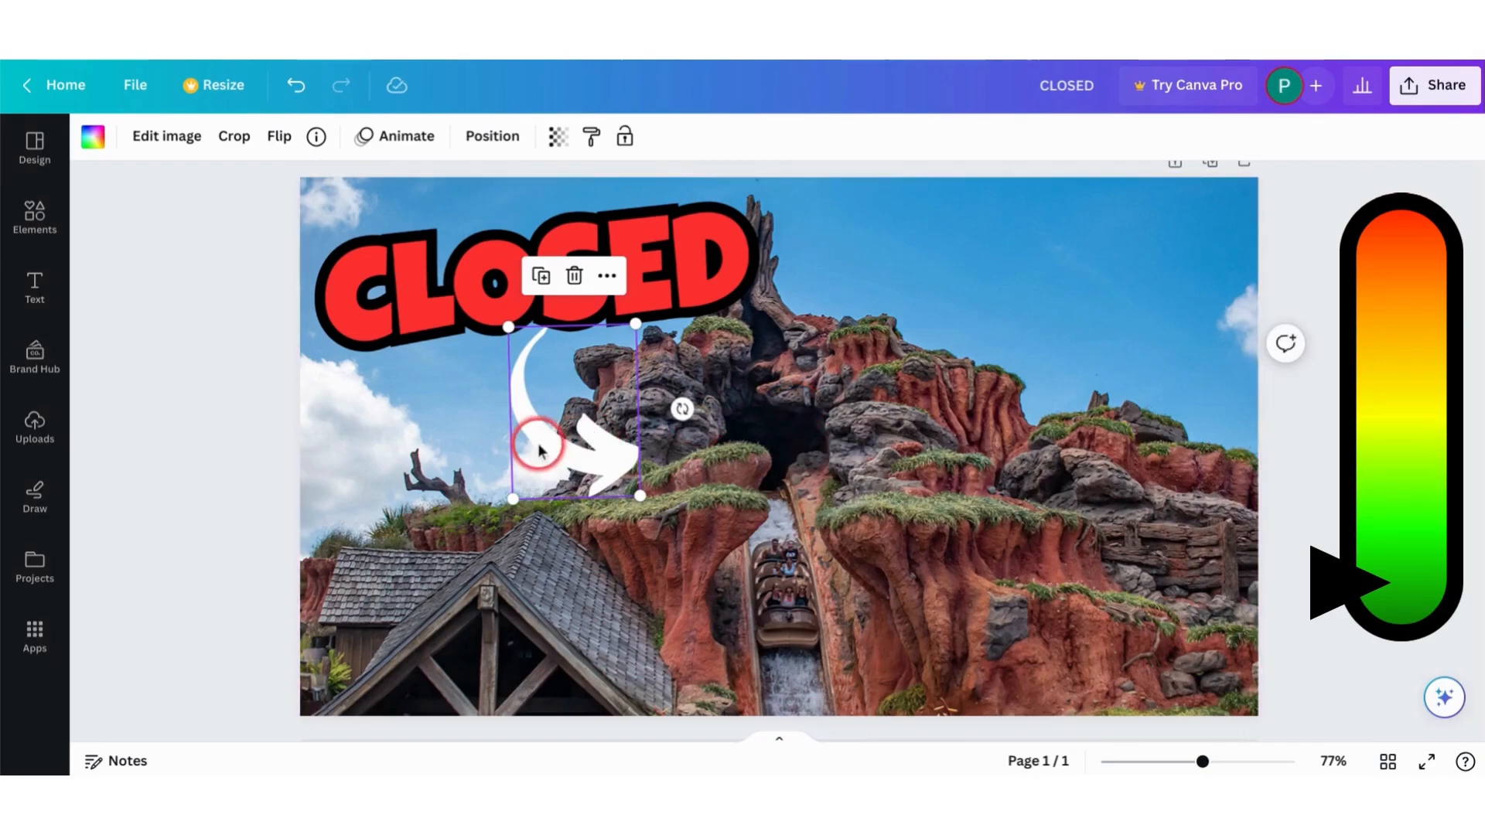
pyautogui.moveTo(539, 451); pyautogui.dragTo(569, 438)
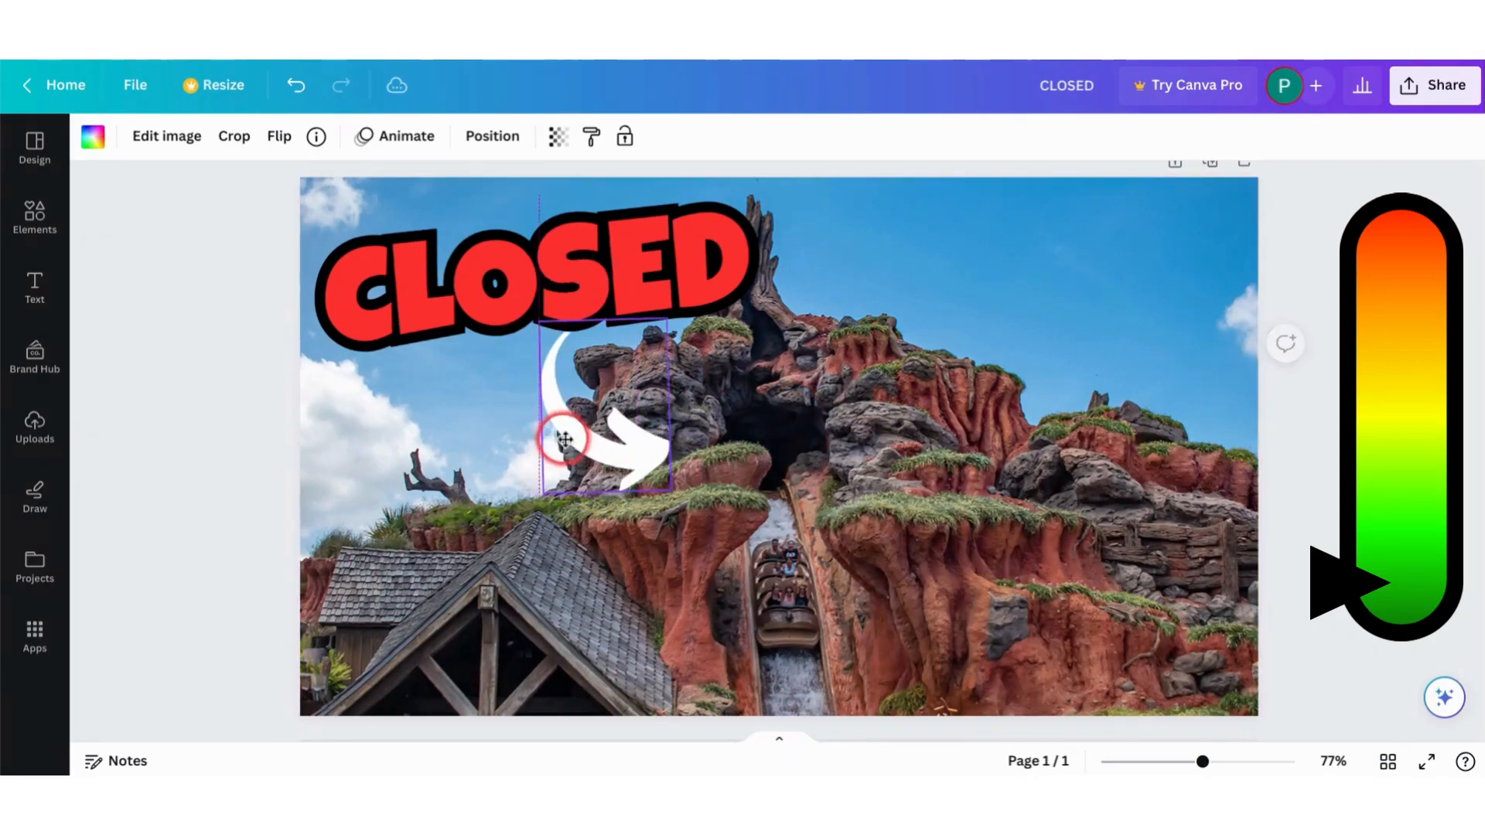
pyautogui.click(95, 139)
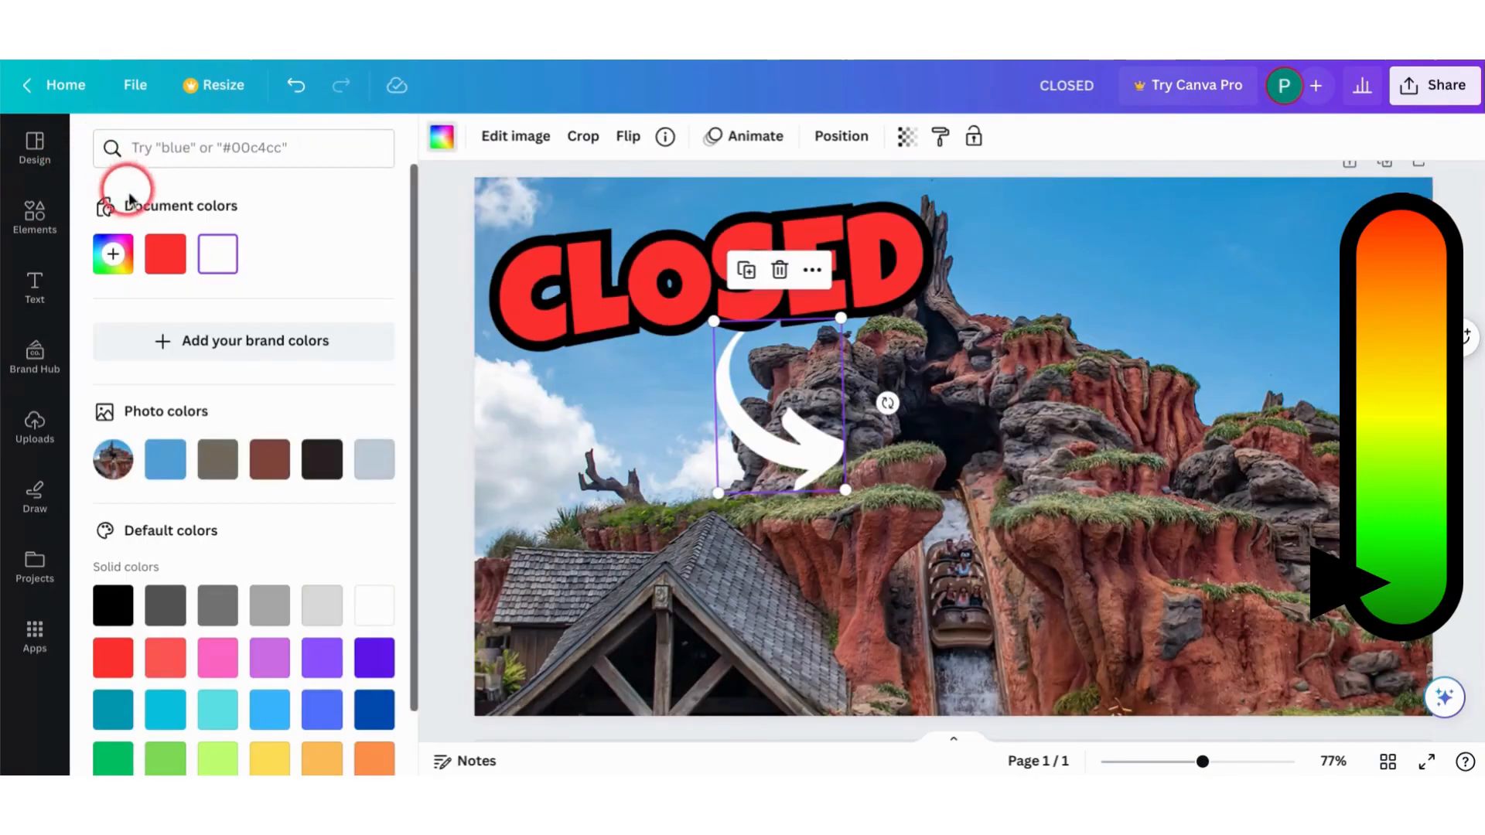
pyautogui.click(165, 255)
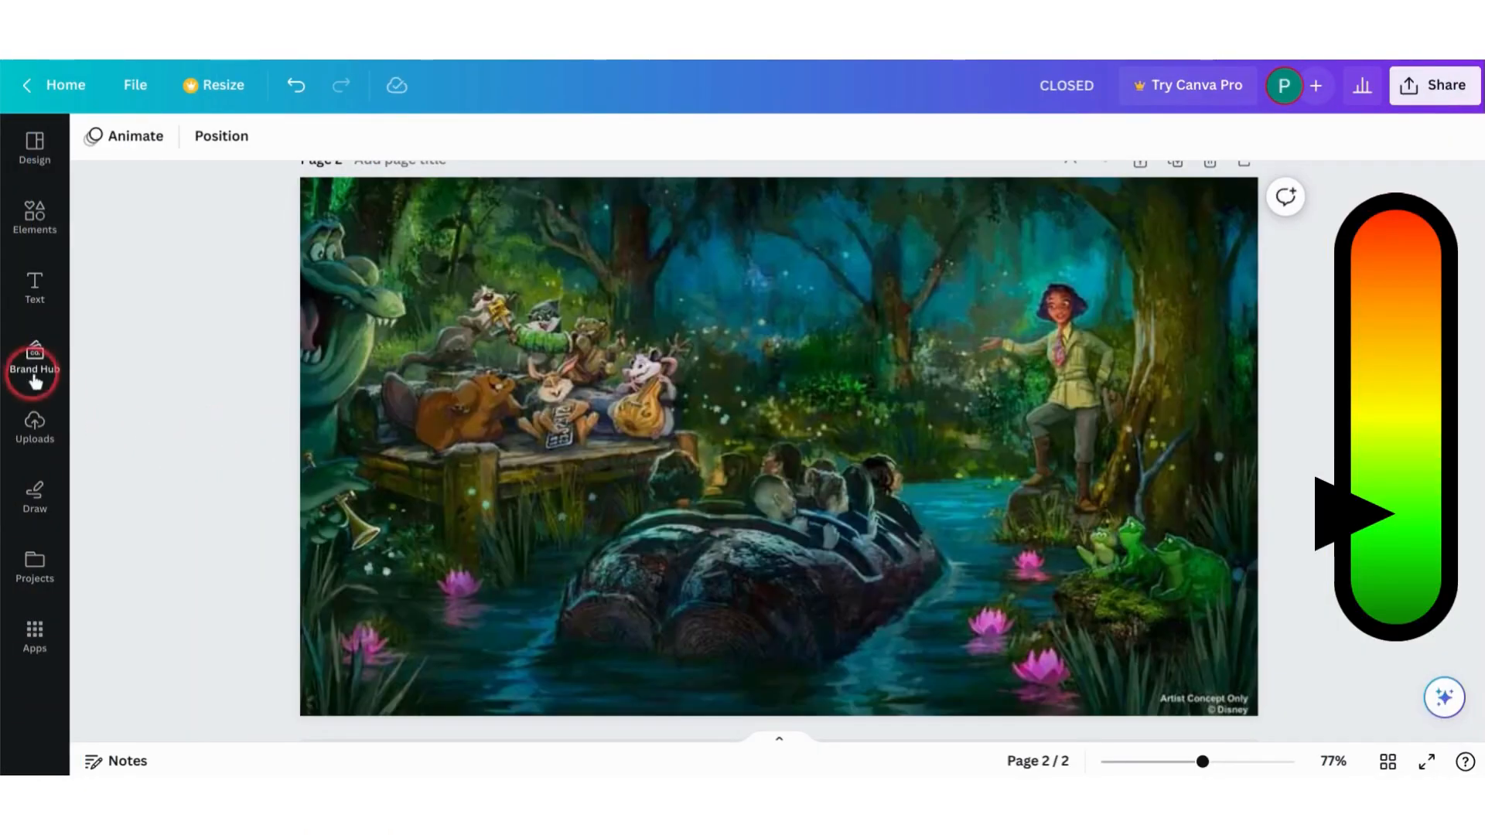
# Step: Add a heading text to page 2 and place it at the top centre of the image
pyautogui.click(43, 246)
pyautogui.click(35, 284)
pyautogui.click(207, 390)
pyautogui.moveTo(207, 391); pyautogui.dragTo(789, 232)
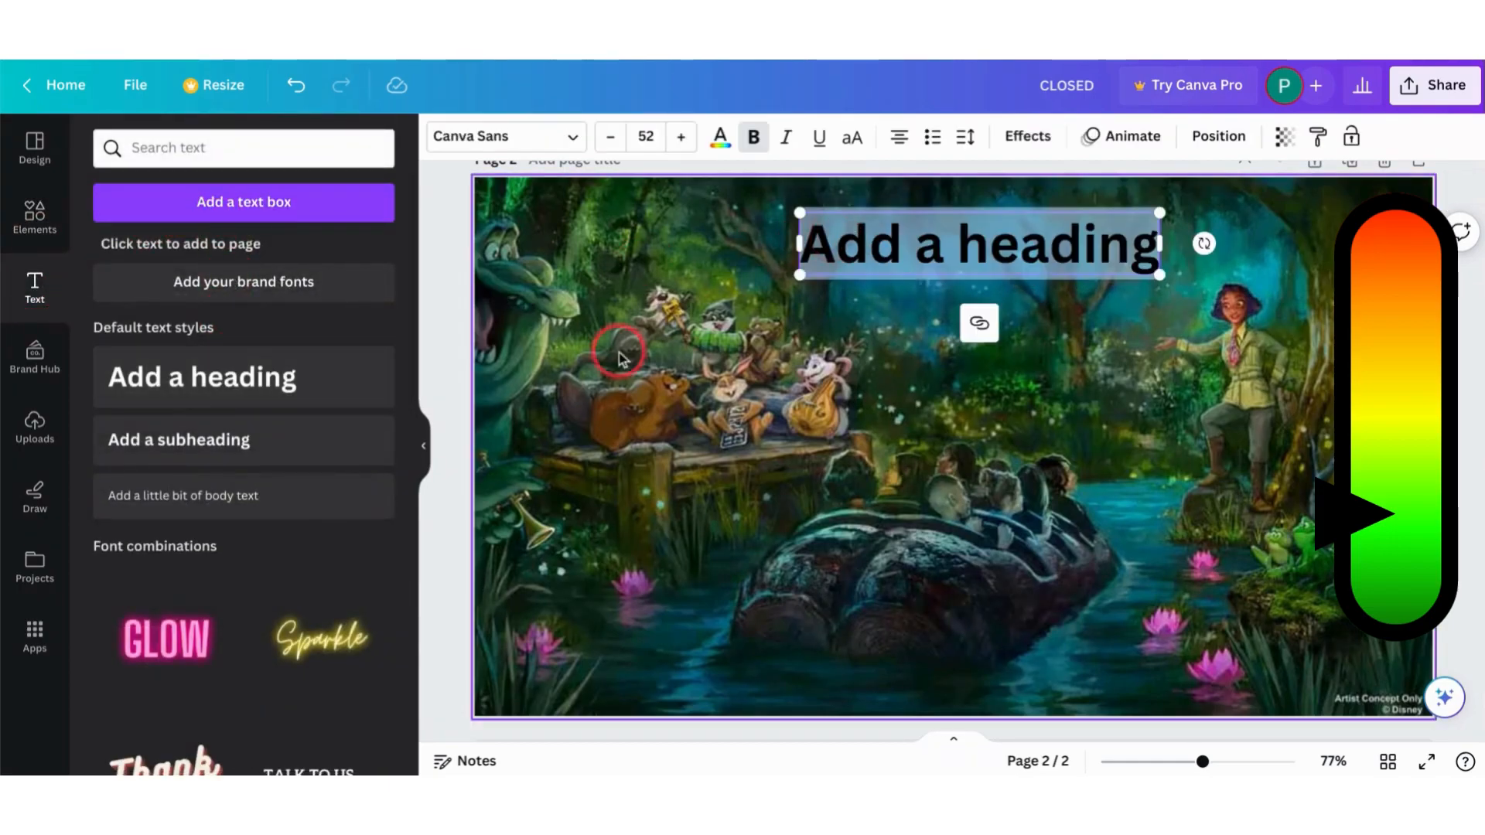
pyautogui.click(415, 443)
# Step: Replace the page 2 heading's placeholder text with "NEW CHARACTERS!"
pyautogui.click(795, 239)
pyautogui.hotkey('ctrl', 'a')
pyautogui.write('NEW CHARACTERS')
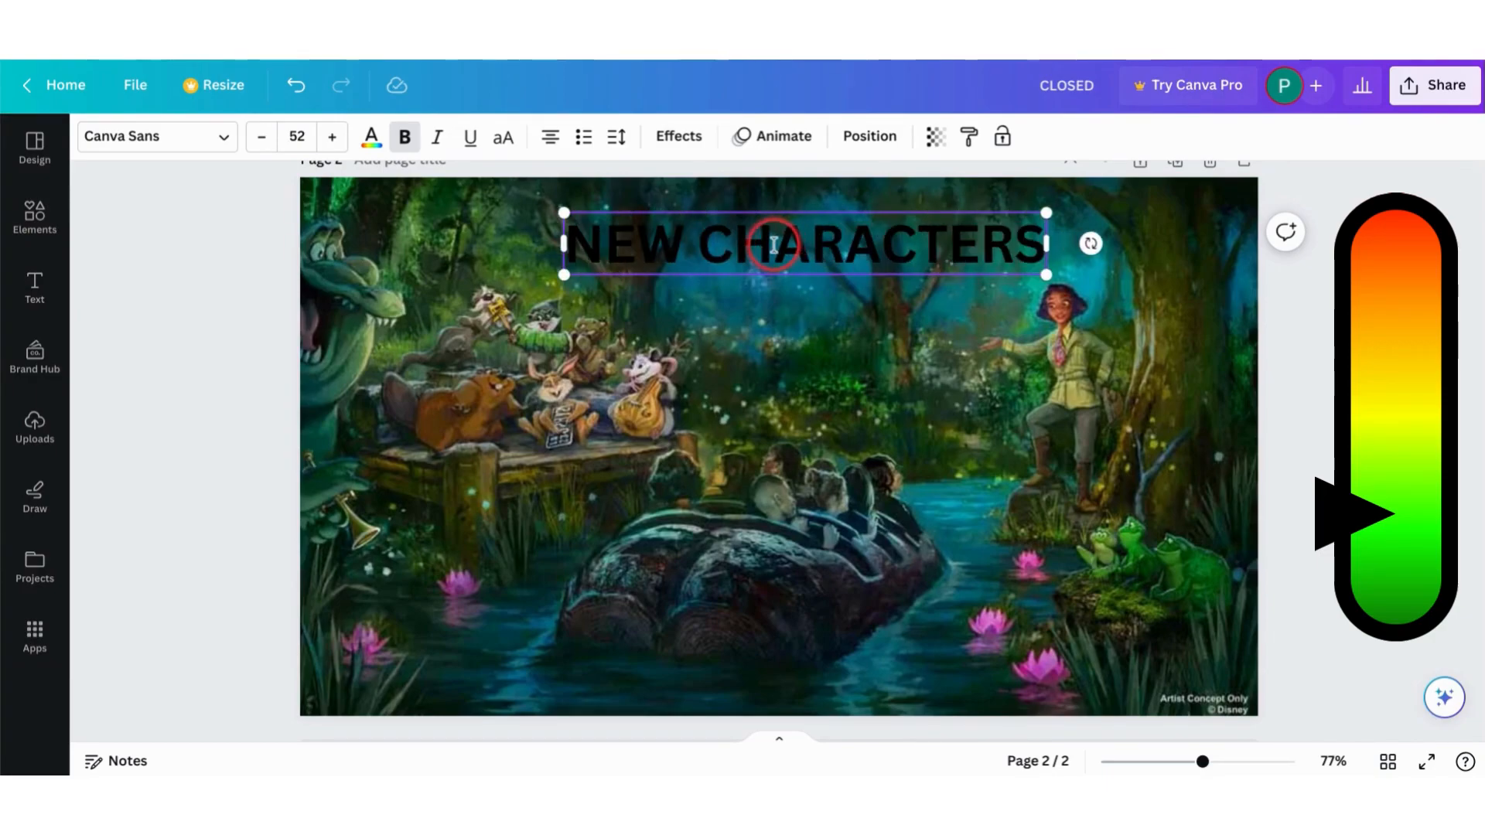
pyautogui.write('!')
# Step: Set the NEW CHARACTERS! heading in the Luckiest Guy font and colour it red
pyautogui.hotkey('ctrl', 'a')
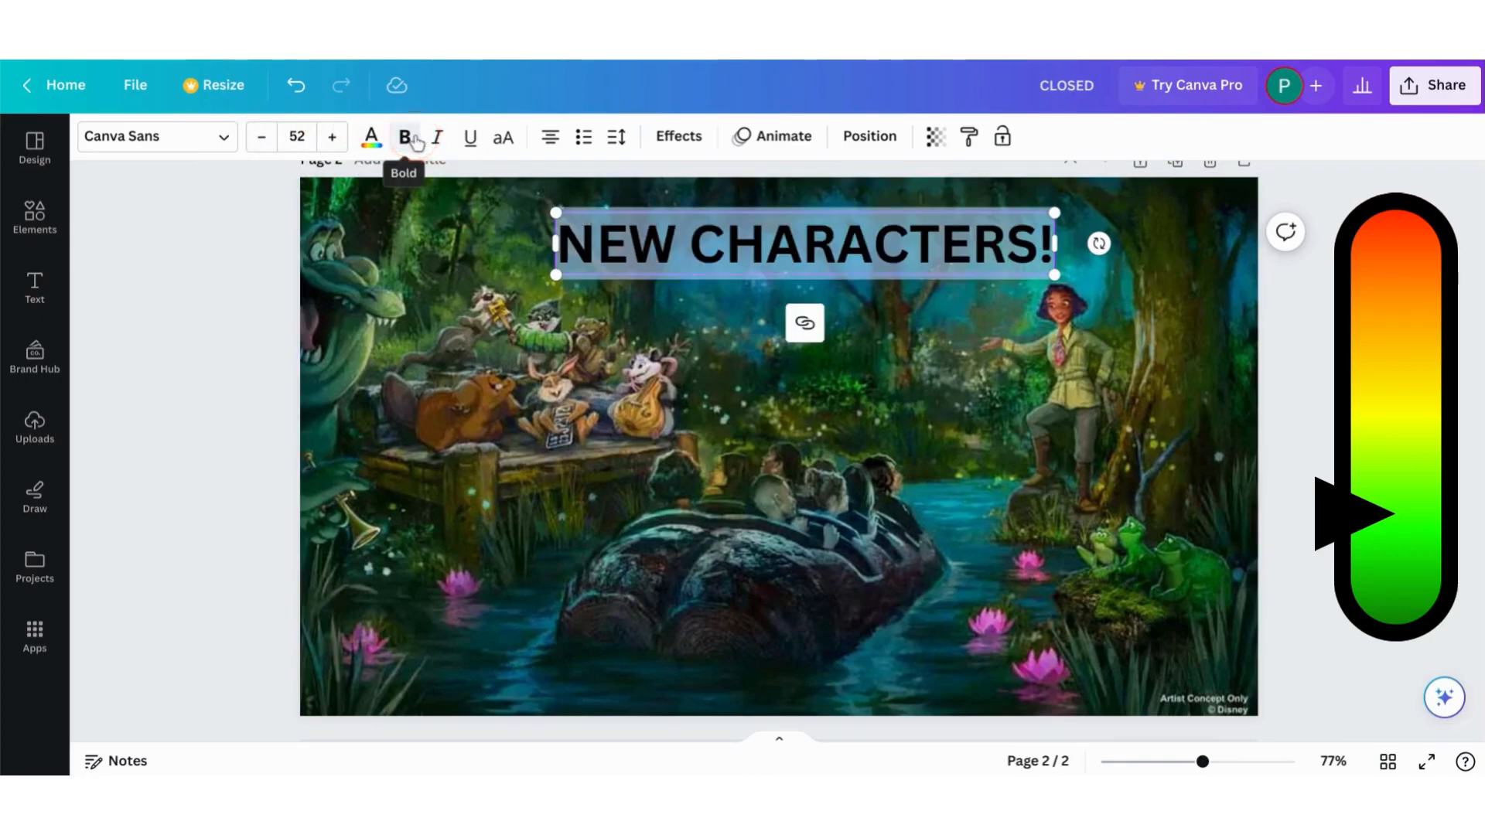
pyautogui.click(227, 130)
pyautogui.click(171, 340)
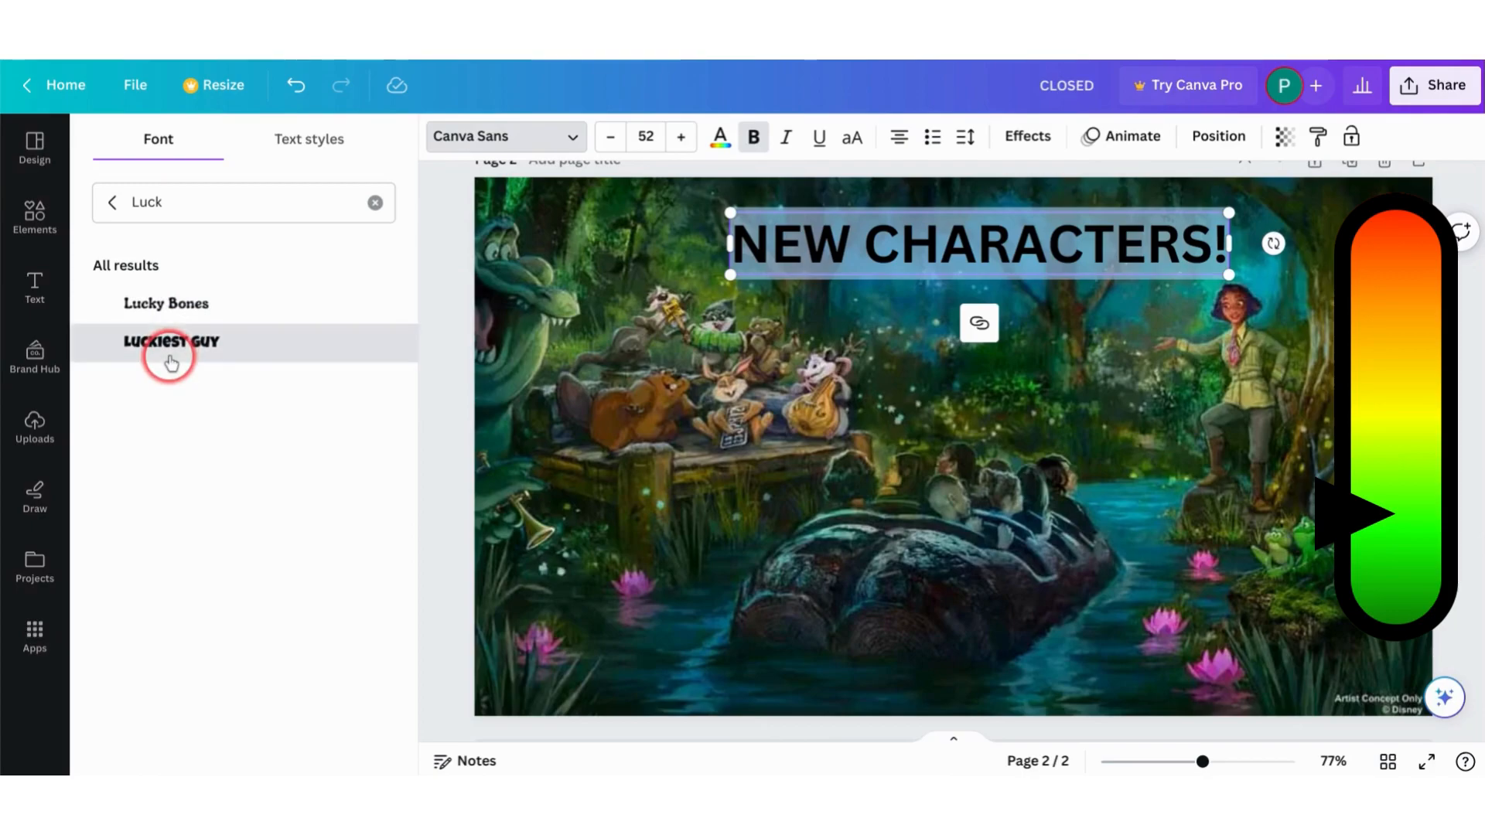
pyautogui.click(755, 116)
pyautogui.click(721, 138)
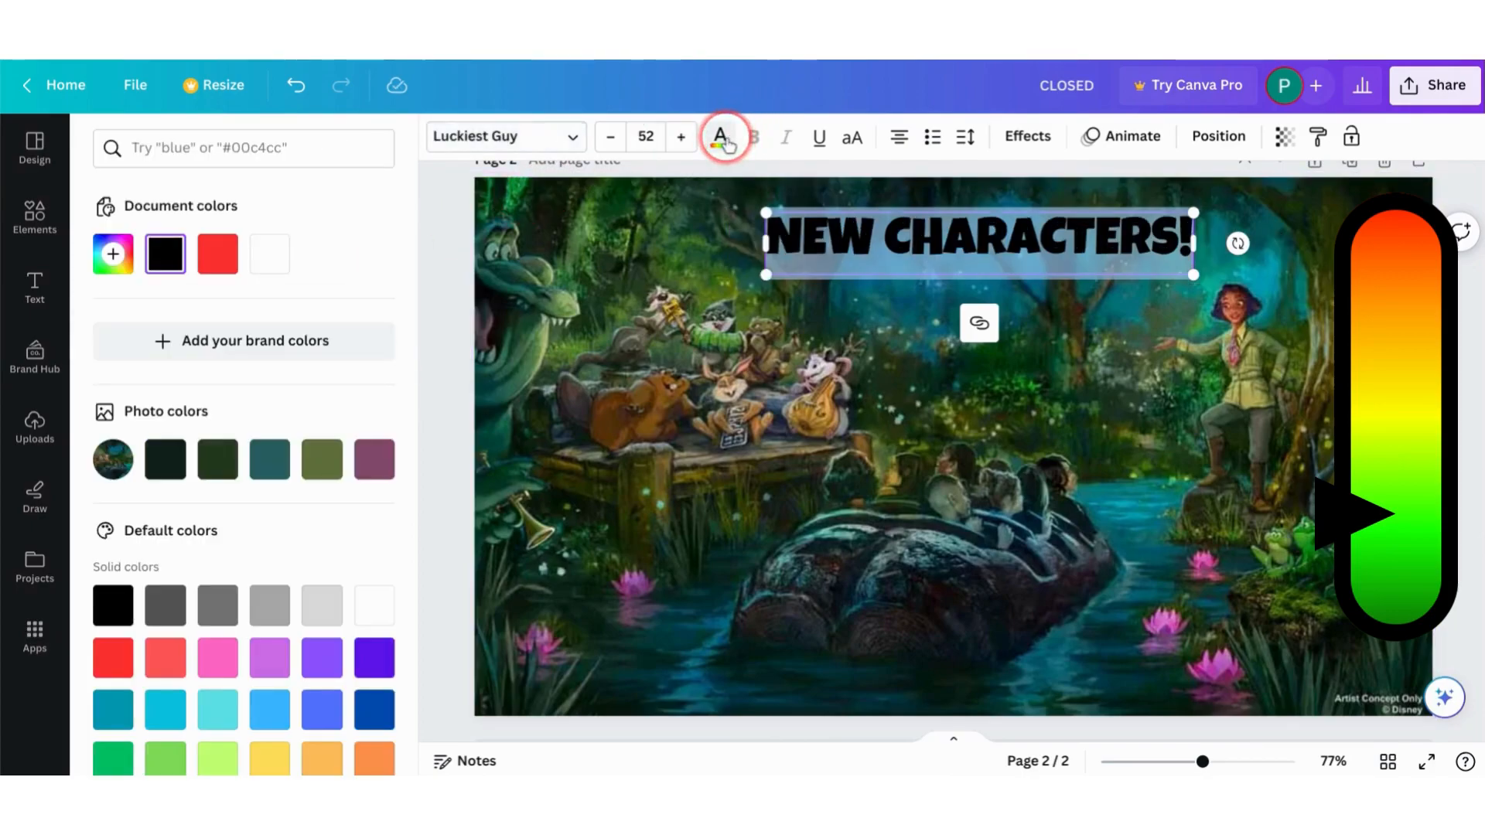
pyautogui.click(218, 253)
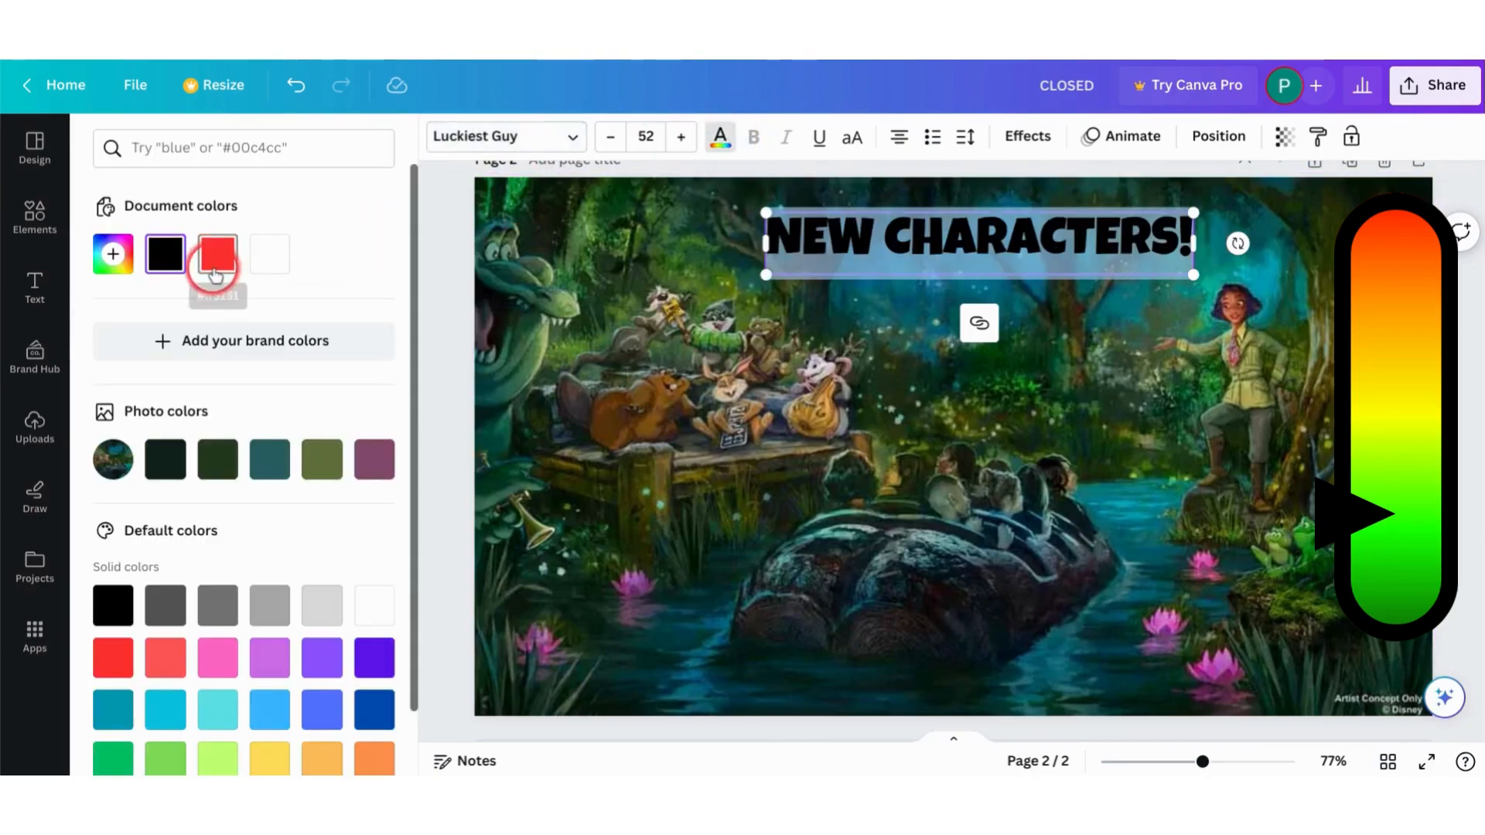
# Step: Give the NEW CHARACTERS! heading a black Outline effect with a thickness of 93
pyautogui.click(1033, 143)
pyautogui.click(364, 387)
pyautogui.click(379, 543)
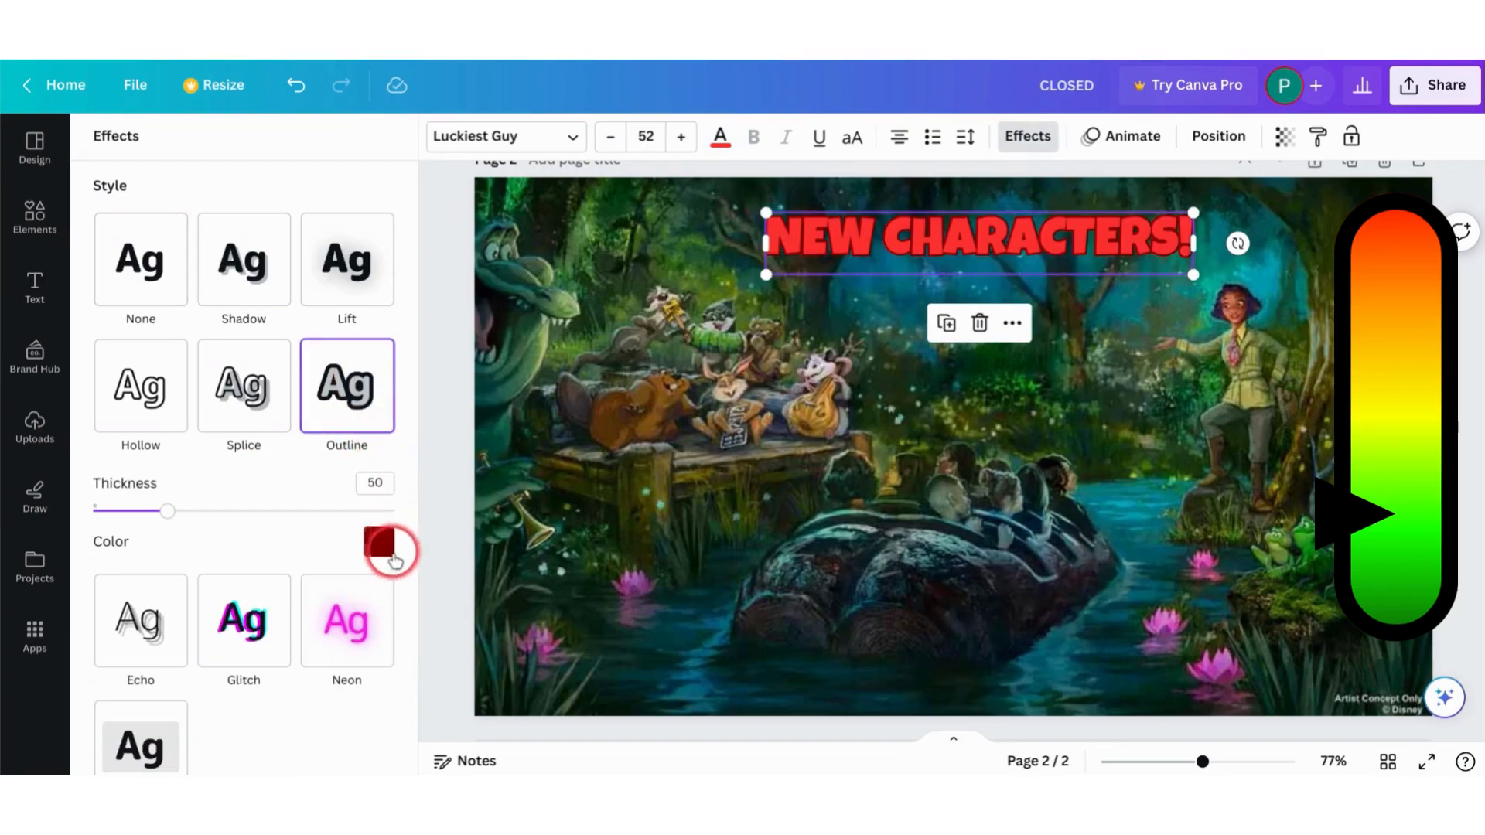
pyautogui.scroll(-3, 209, 421)
pyautogui.click(123, 341)
pyautogui.click(240, 546)
pyautogui.click(224, 512)
pyautogui.moveTo(232, 514); pyautogui.dragTo(232, 512)
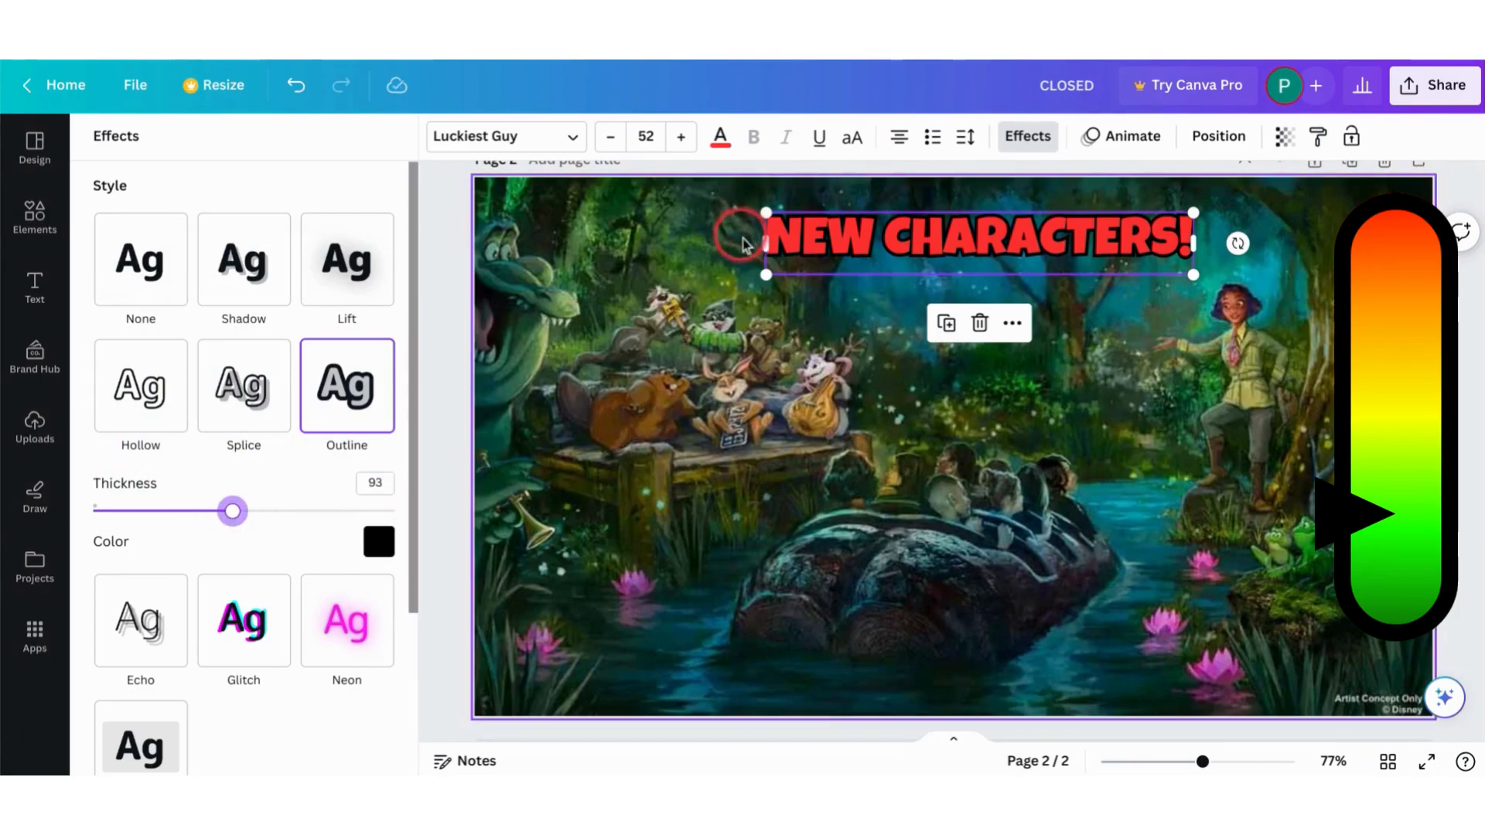
# Step: Enlarge the NEW CHARACTERS! heading to size 83.2 and centre it along the top of the image
pyautogui.moveTo(765, 274); pyautogui.dragTo(578, 281)
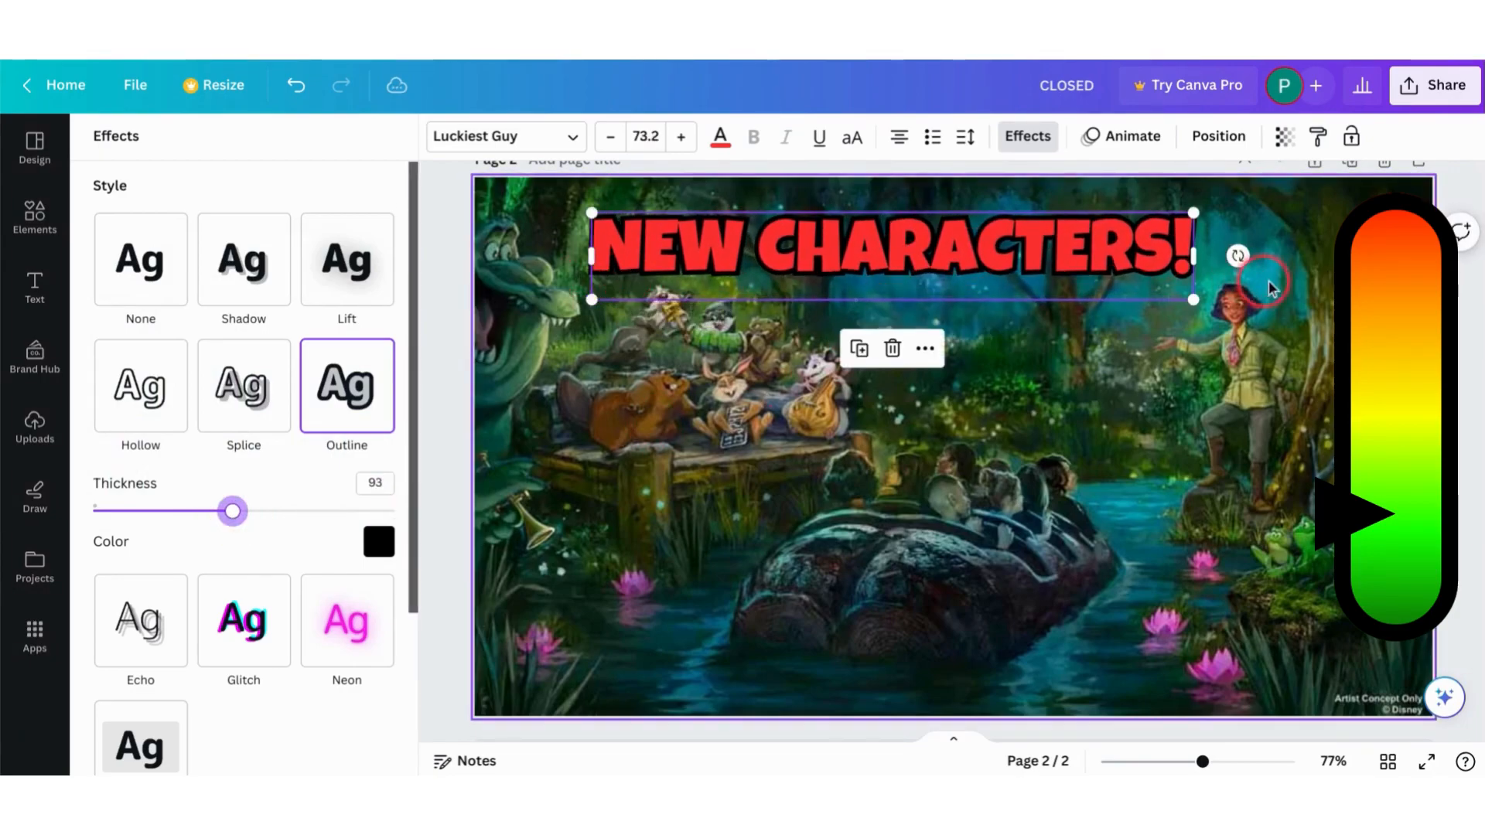
pyautogui.moveTo(1203, 301); pyautogui.dragTo(1277, 313)
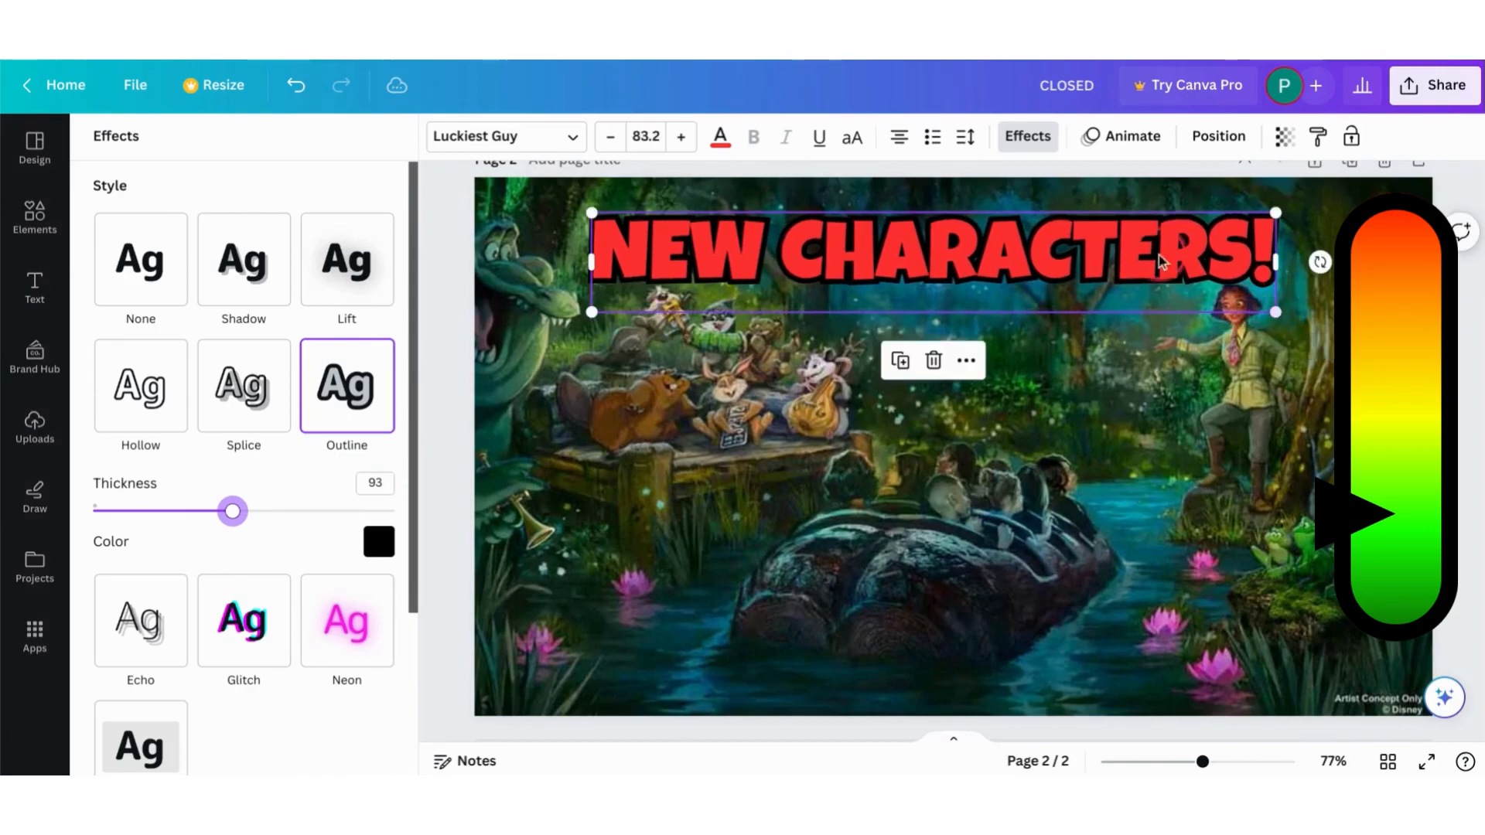
pyautogui.click(1175, 455)
pyautogui.click(1028, 251)
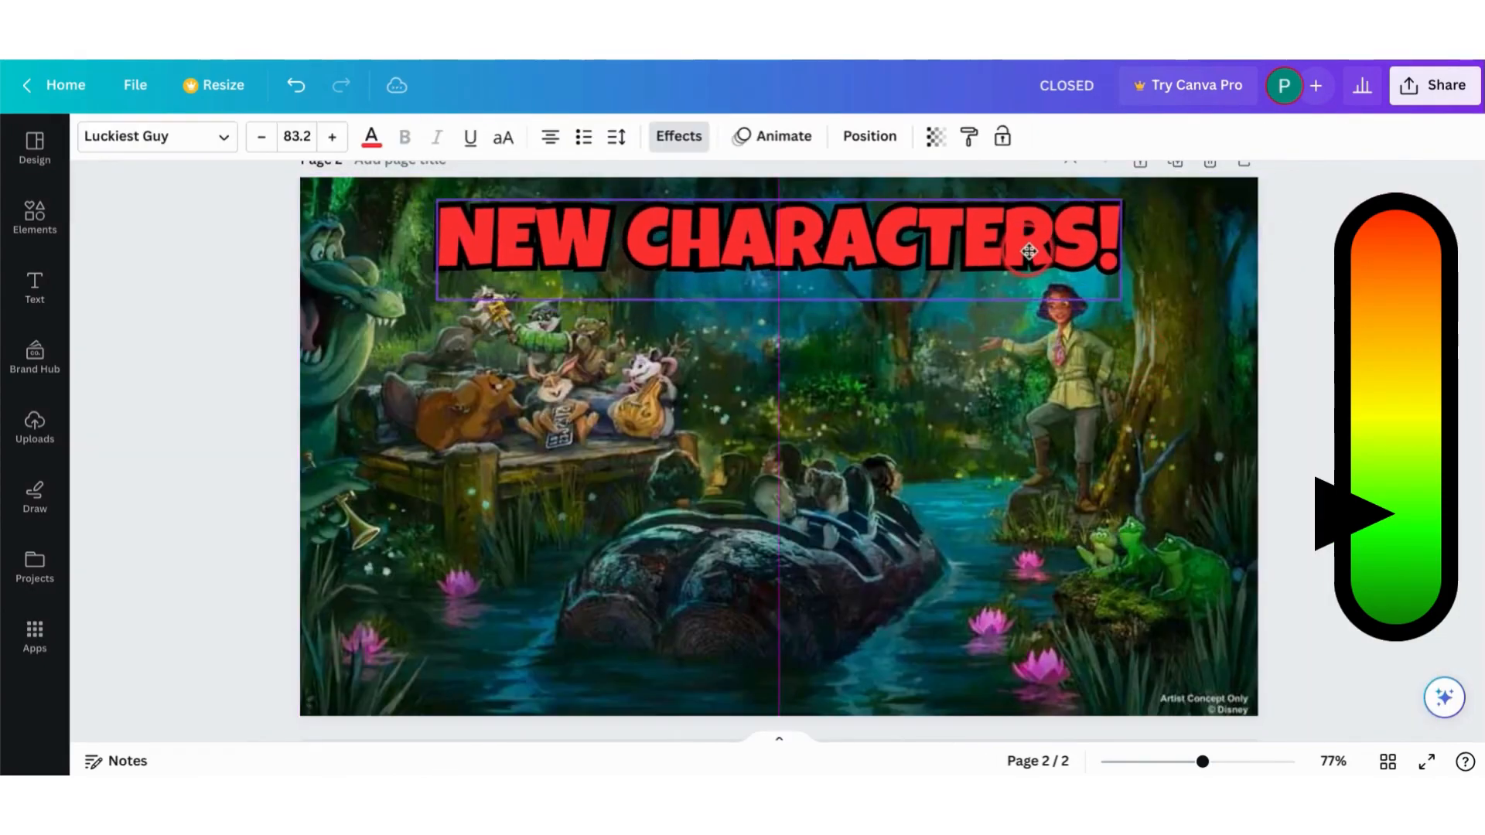
# Step: Add a thick curved arrow graphic to the page 2 image and colour it red
pyautogui.click(111, 224)
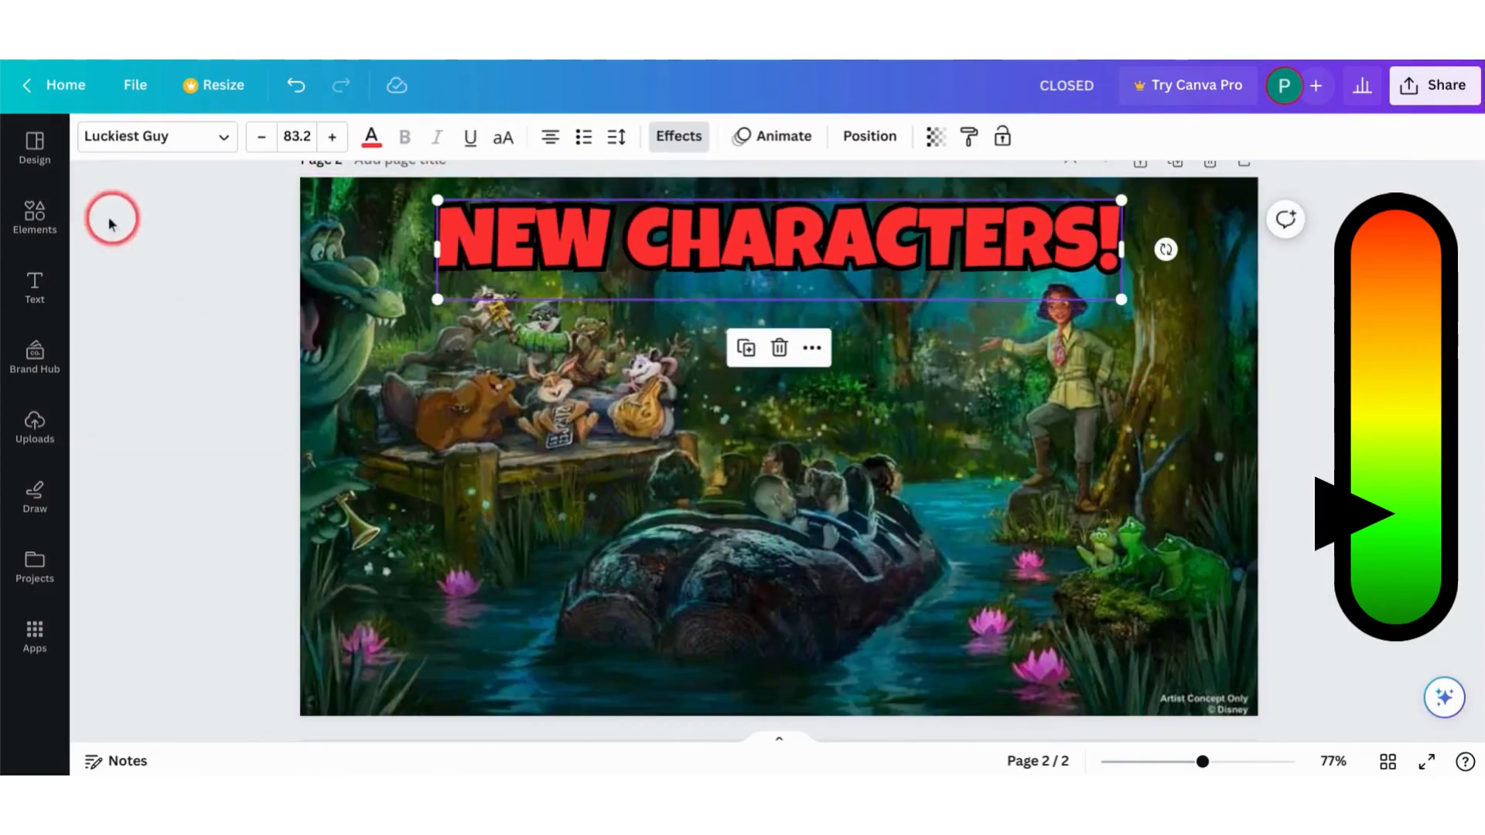
pyautogui.click(45, 224)
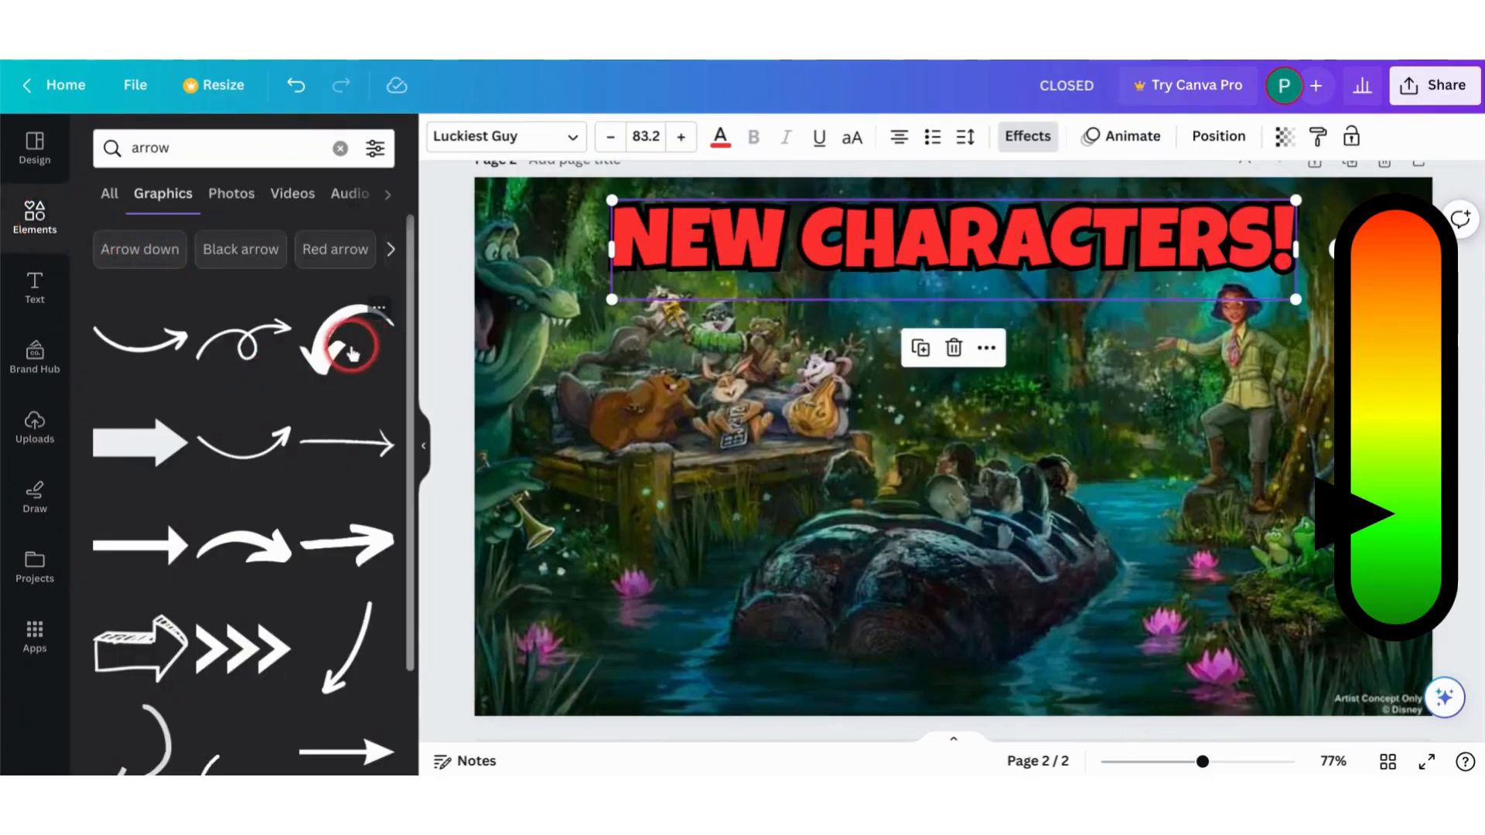
pyautogui.moveTo(692, 447); pyautogui.dragTo(1090, 413)
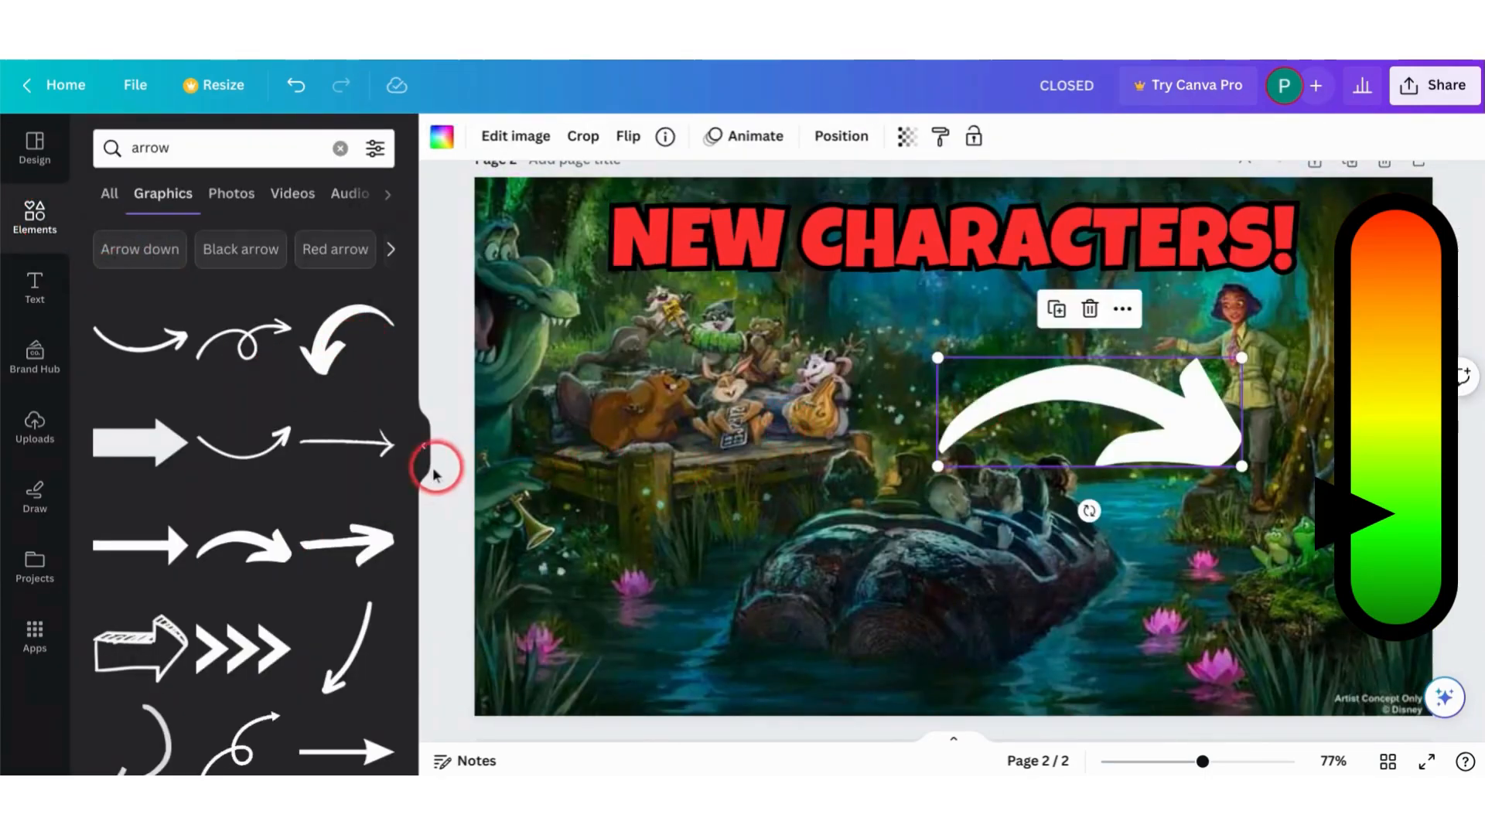
pyautogui.click(424, 447)
pyautogui.click(93, 138)
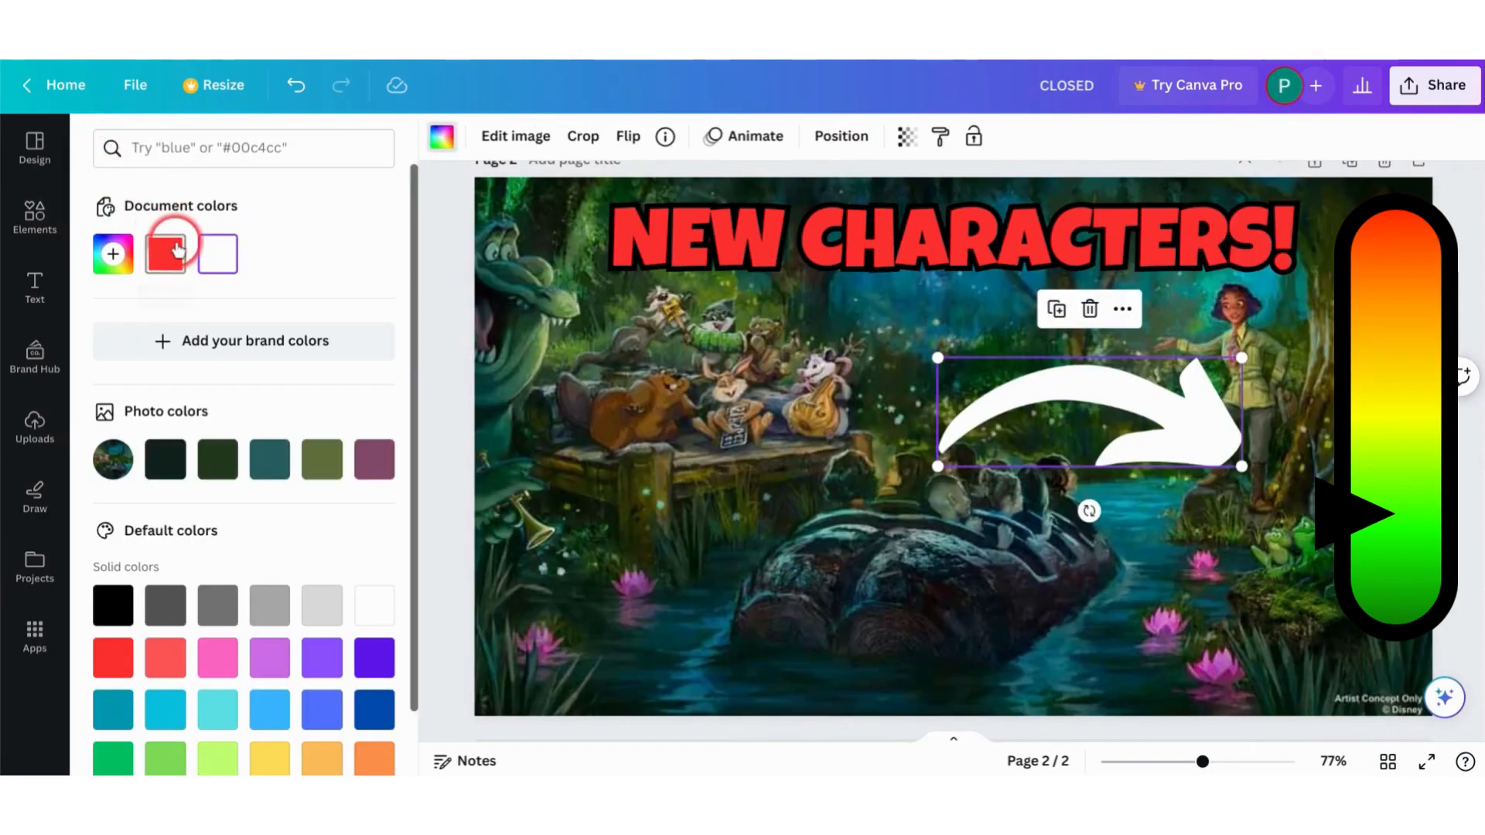
pyautogui.click(164, 254)
# Step: Rotate and shrink the red arrow and reposition it beneath the NEW CHARACTERS! heading
pyautogui.moveTo(1088, 511); pyautogui.dragTo(1082, 308)
pyautogui.moveTo(1273, 398); pyautogui.dragTo(1080, 343)
pyautogui.moveTo(932, 425); pyautogui.dragTo(901, 459)
pyautogui.click(462, 431)
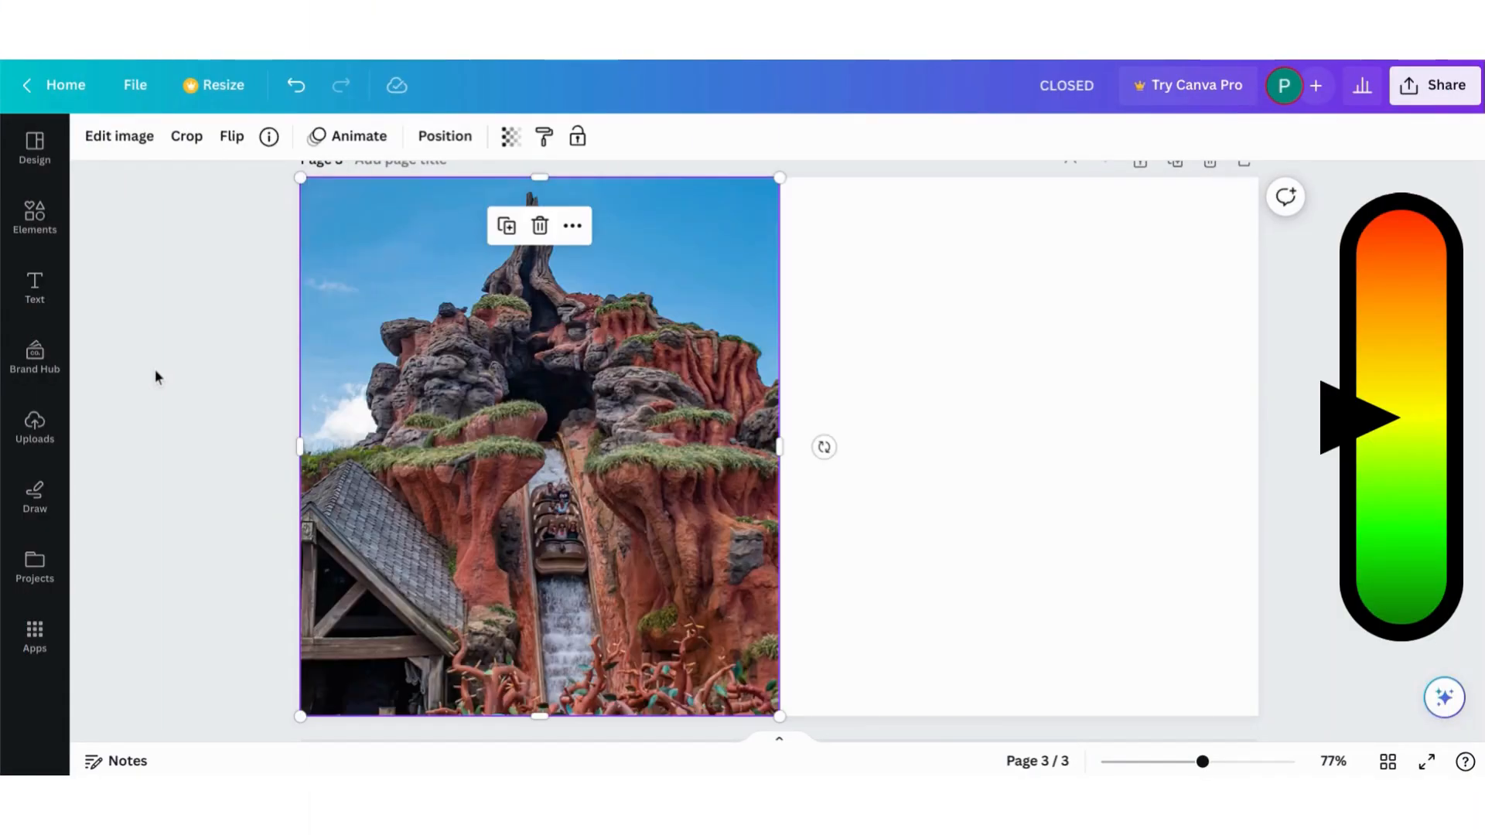
# Step: Place the second ride photo so it fills the right half of page 3 beside the first
pyautogui.click(155, 374)
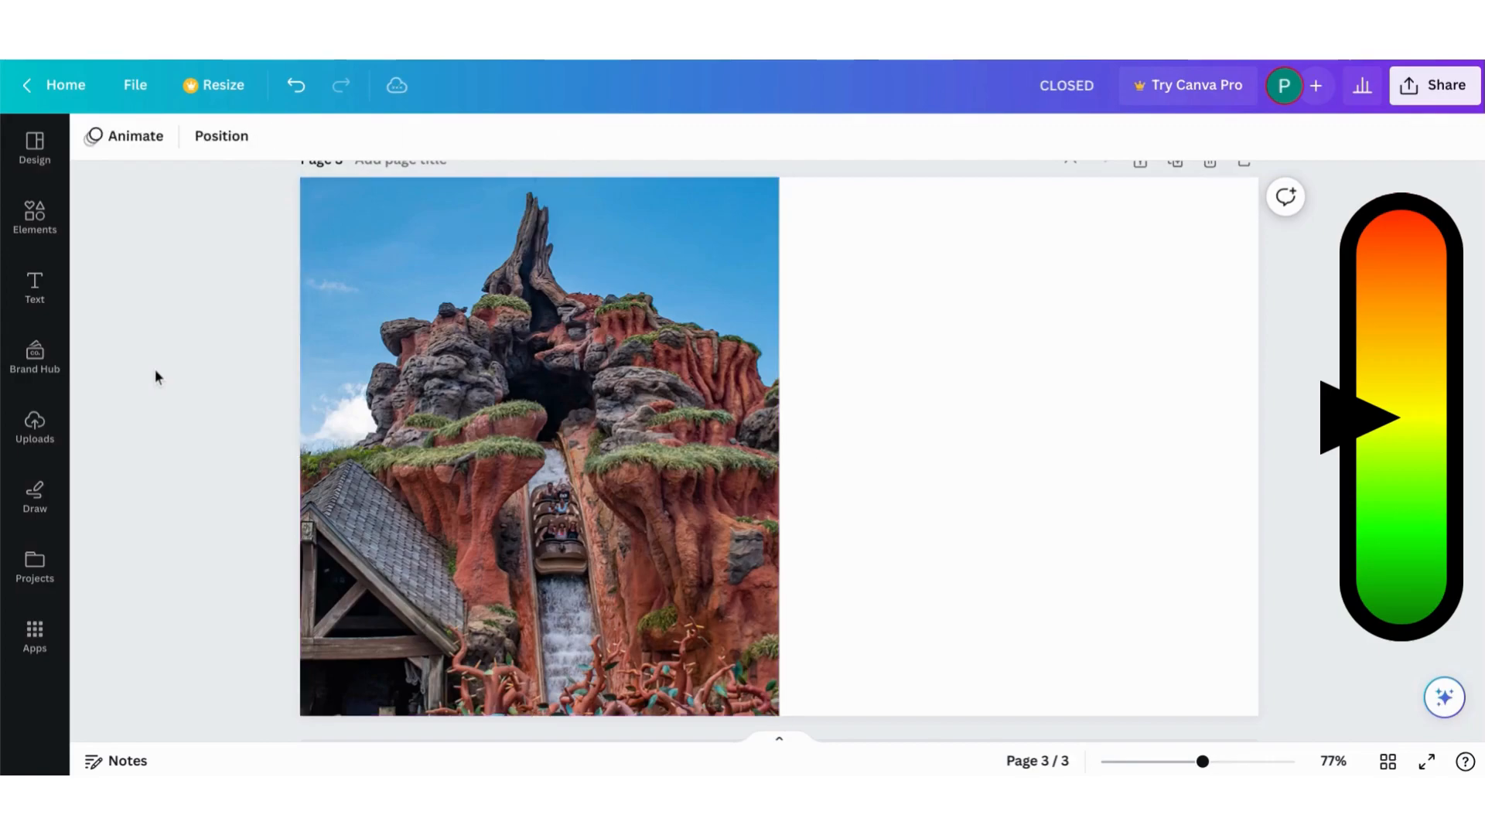
pyautogui.click(982, 441)
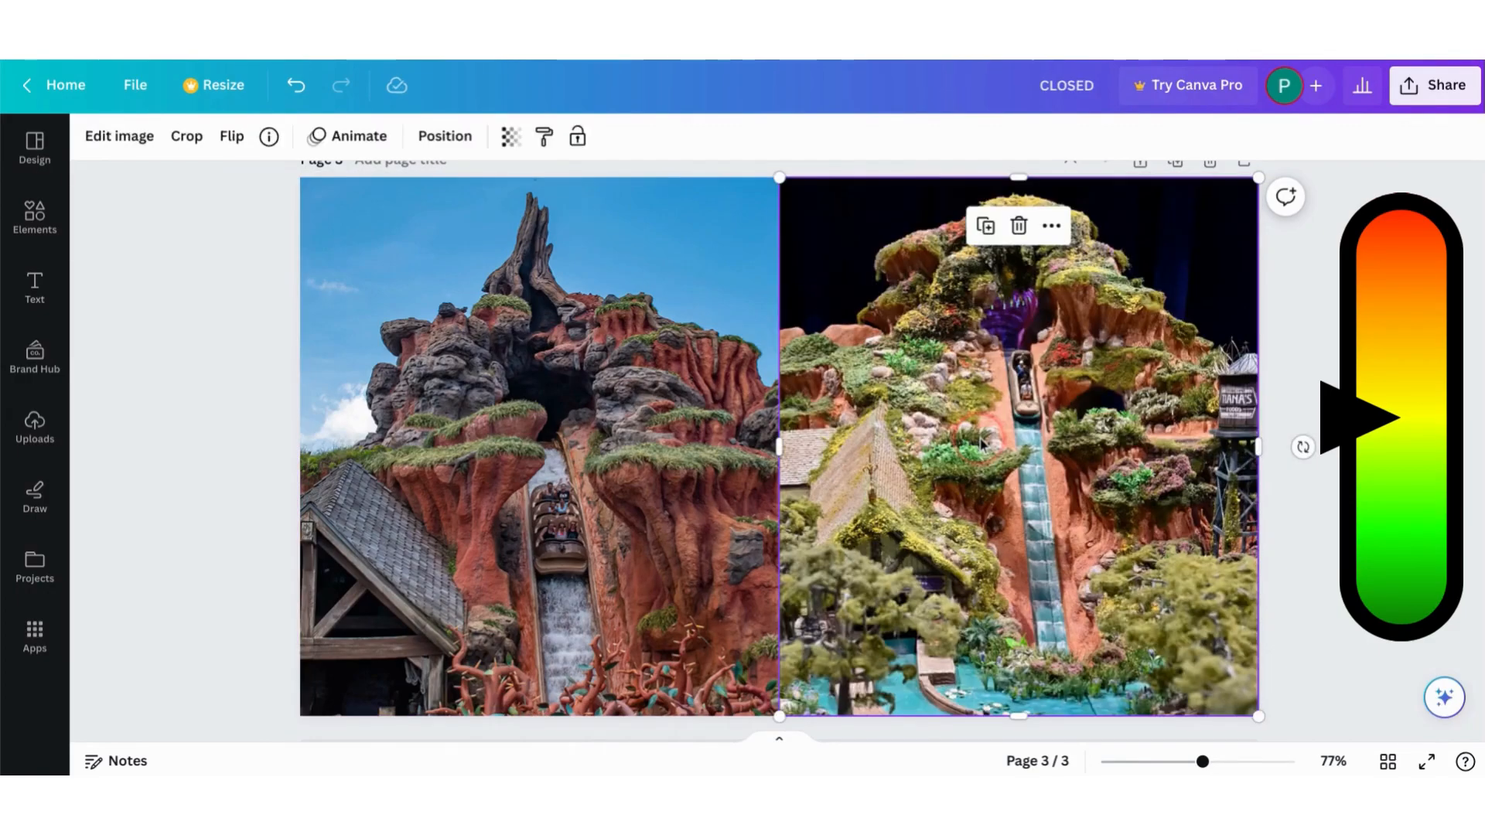
pyautogui.press('Escape')
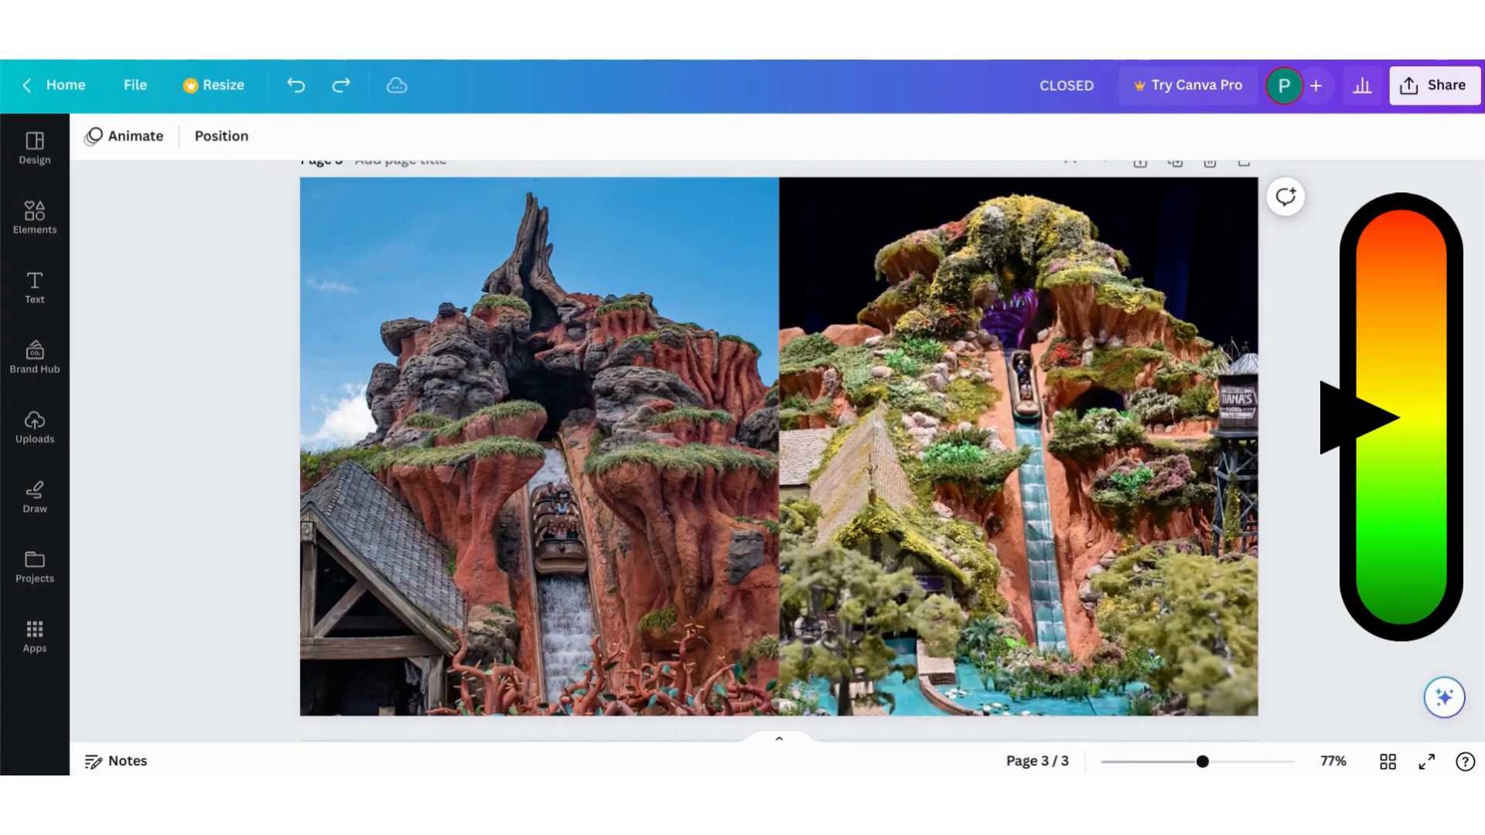
# Step: Add a line to page 3 and stretch it vertically along the seam between the two photos
pyautogui.press('l')
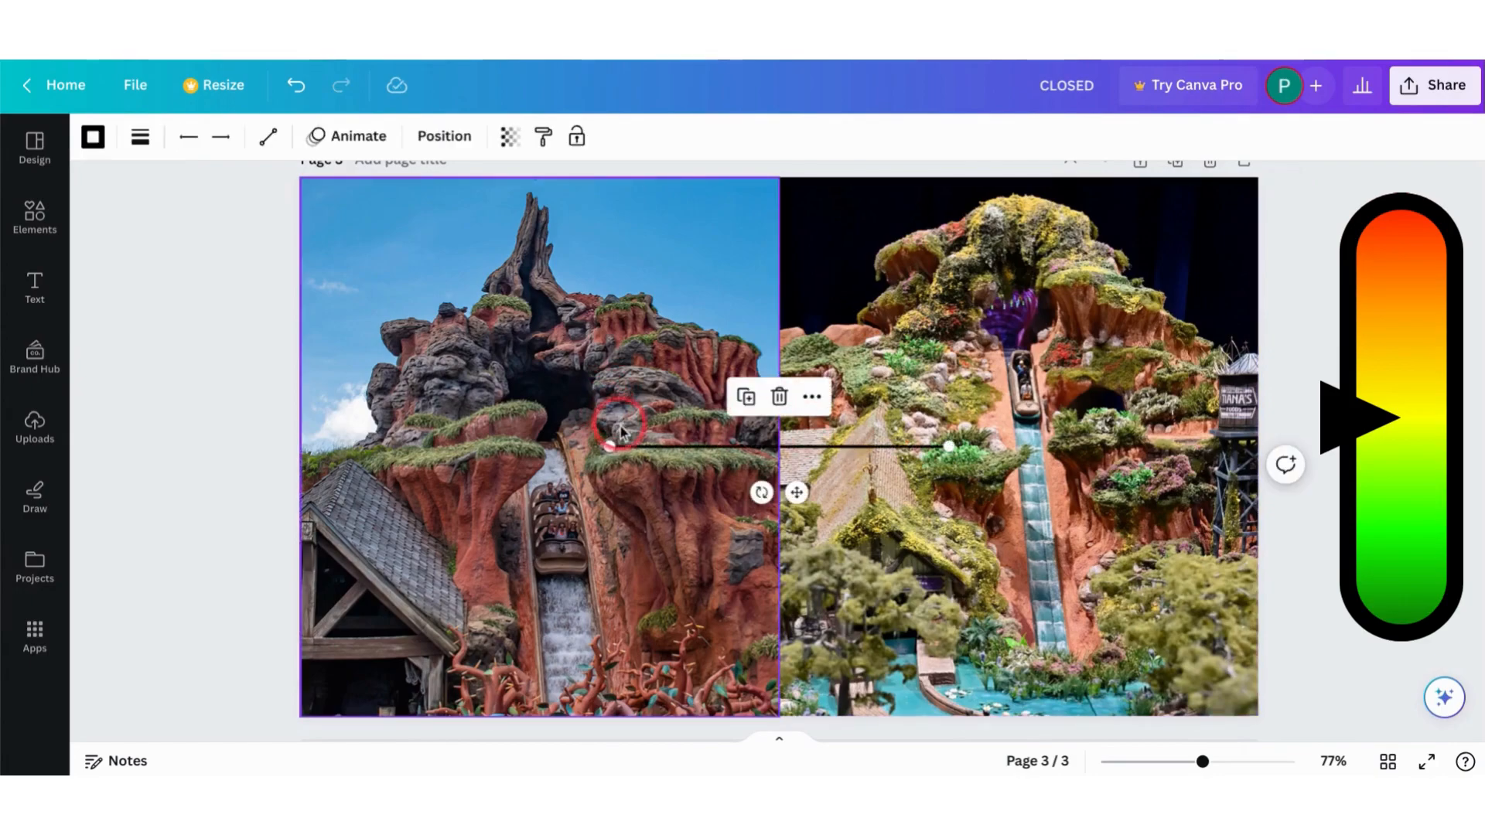
pyautogui.moveTo(611, 447); pyautogui.dragTo(779, 177)
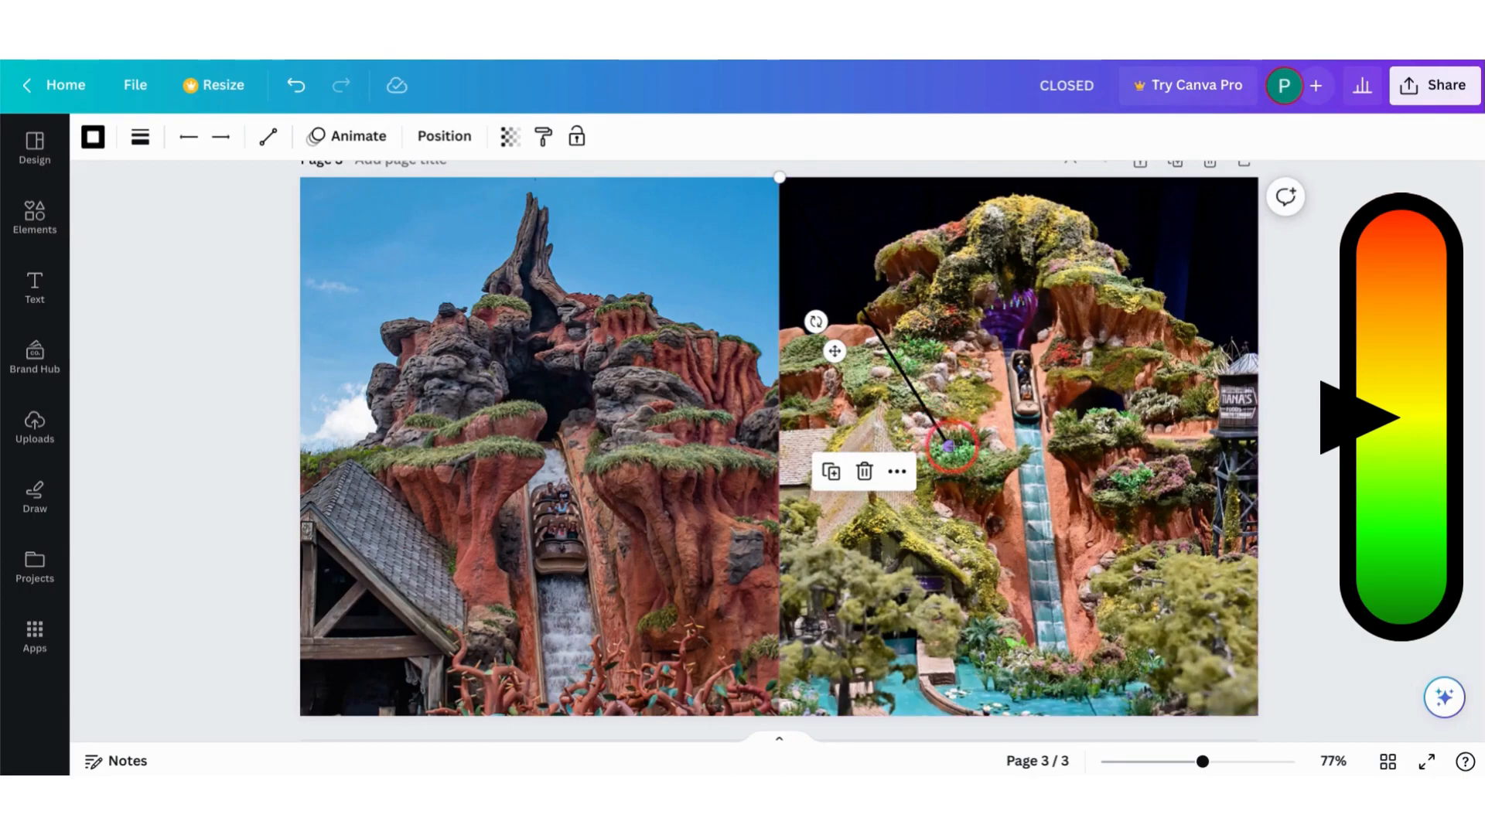
pyautogui.moveTo(948, 446); pyautogui.dragTo(778, 715)
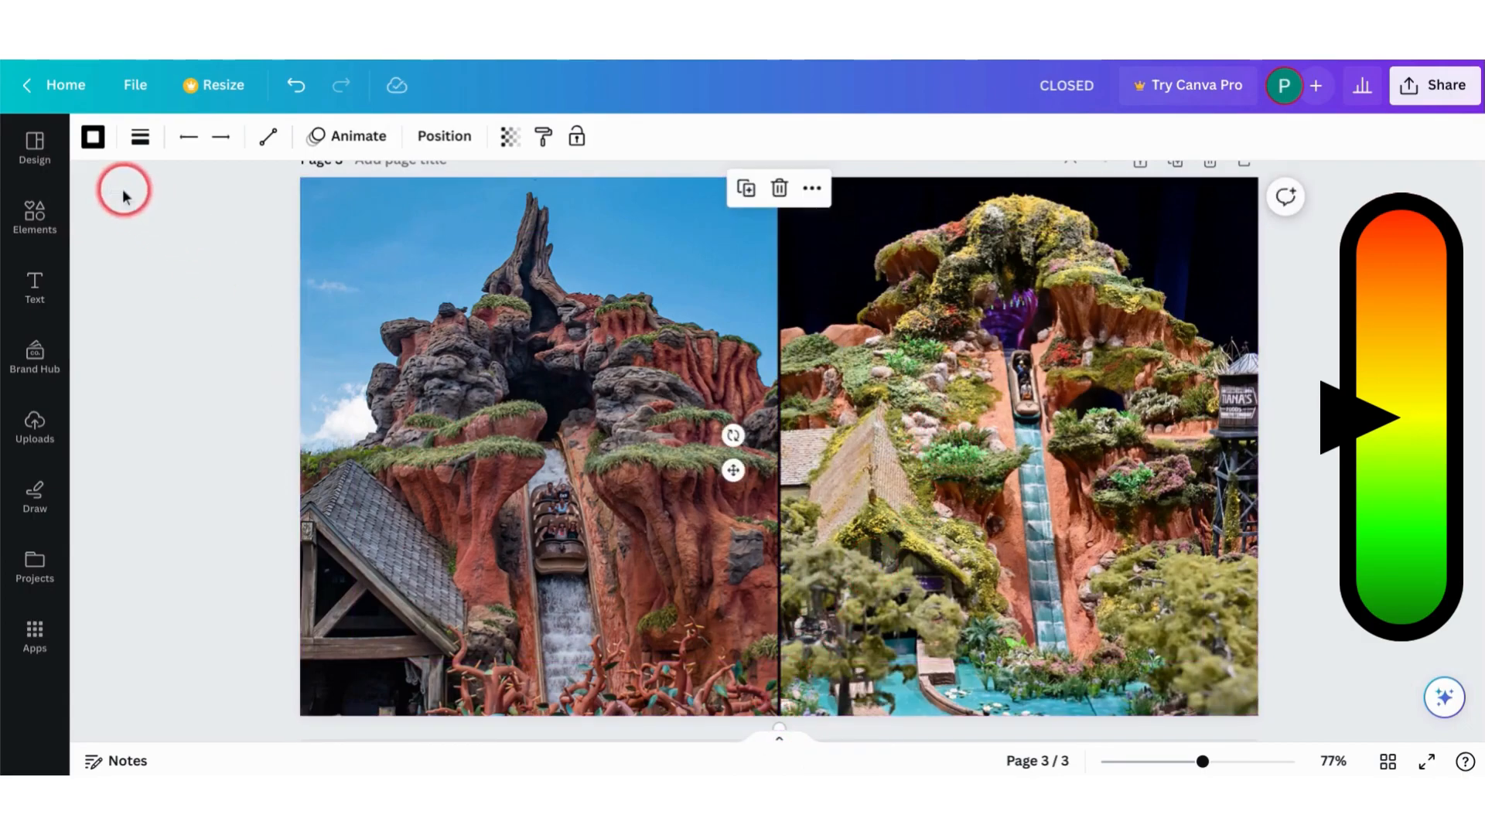
# Step: Thicken the dividing line between the page 3 photos and colour it white
pyautogui.click(140, 137)
pyautogui.click(173, 222)
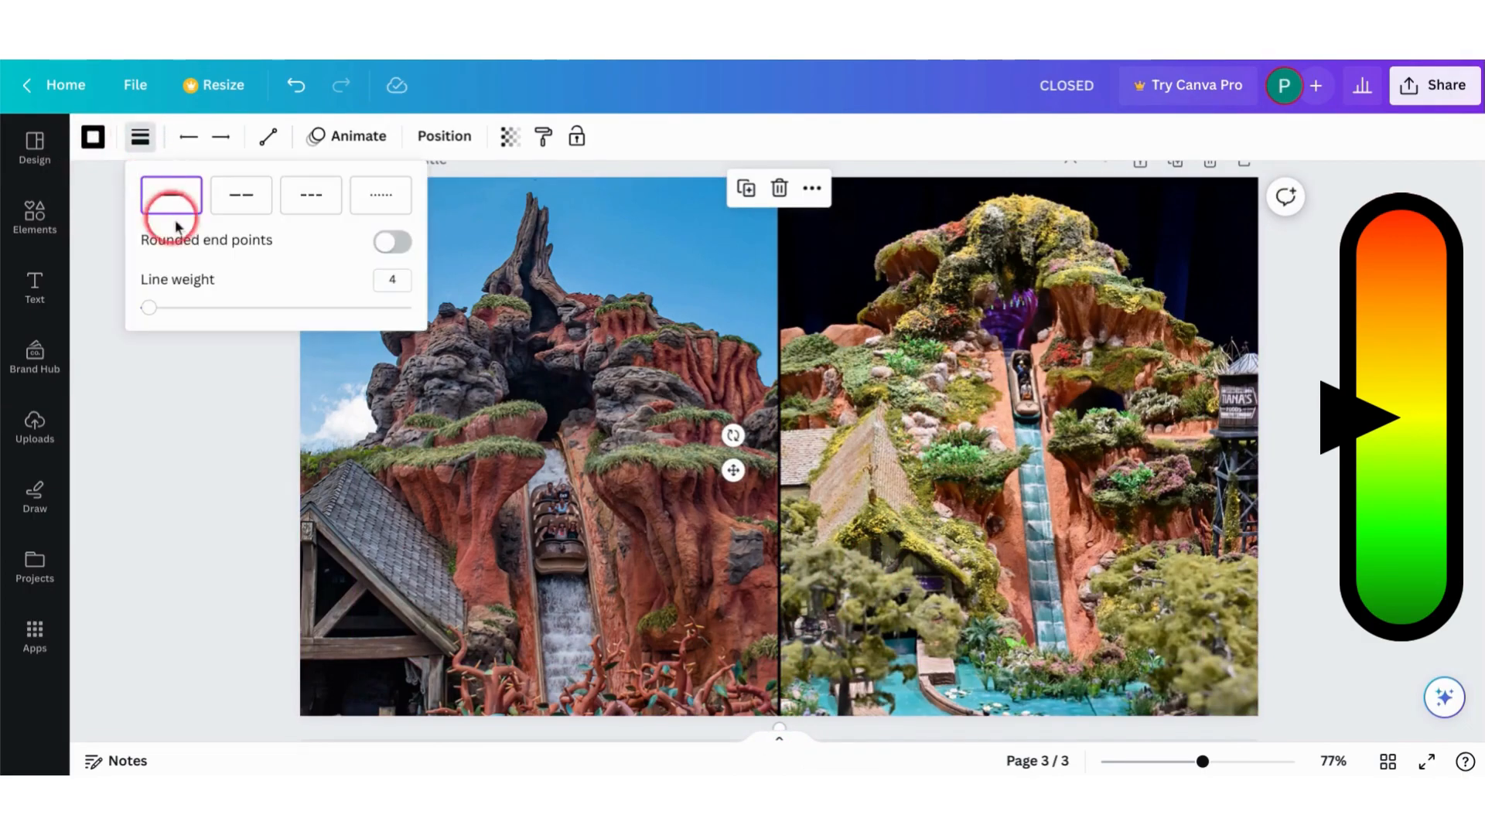
pyautogui.click(173, 307)
pyautogui.click(95, 137)
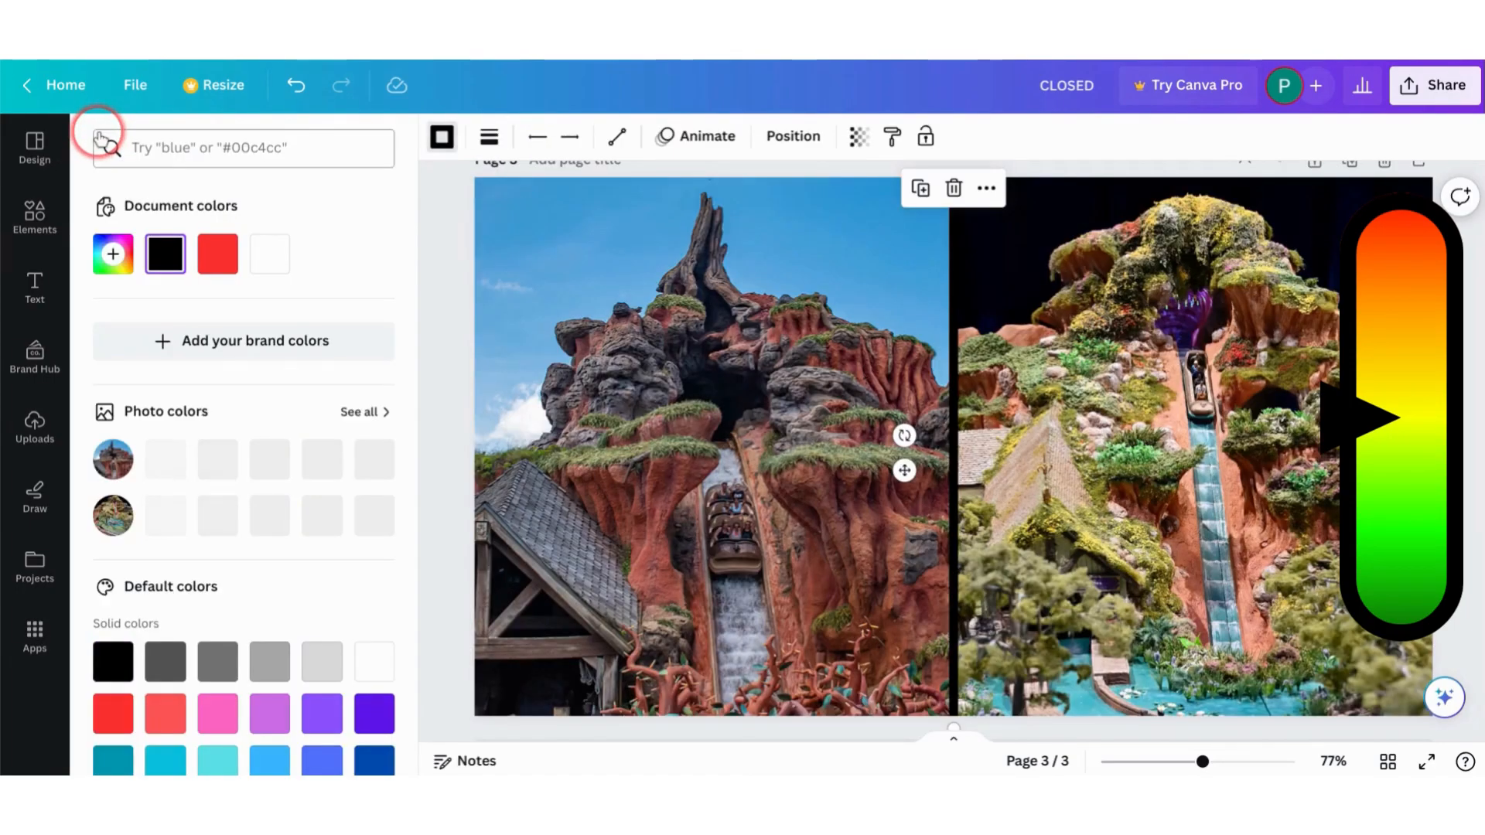
pyautogui.click(269, 254)
pyautogui.click(524, 394)
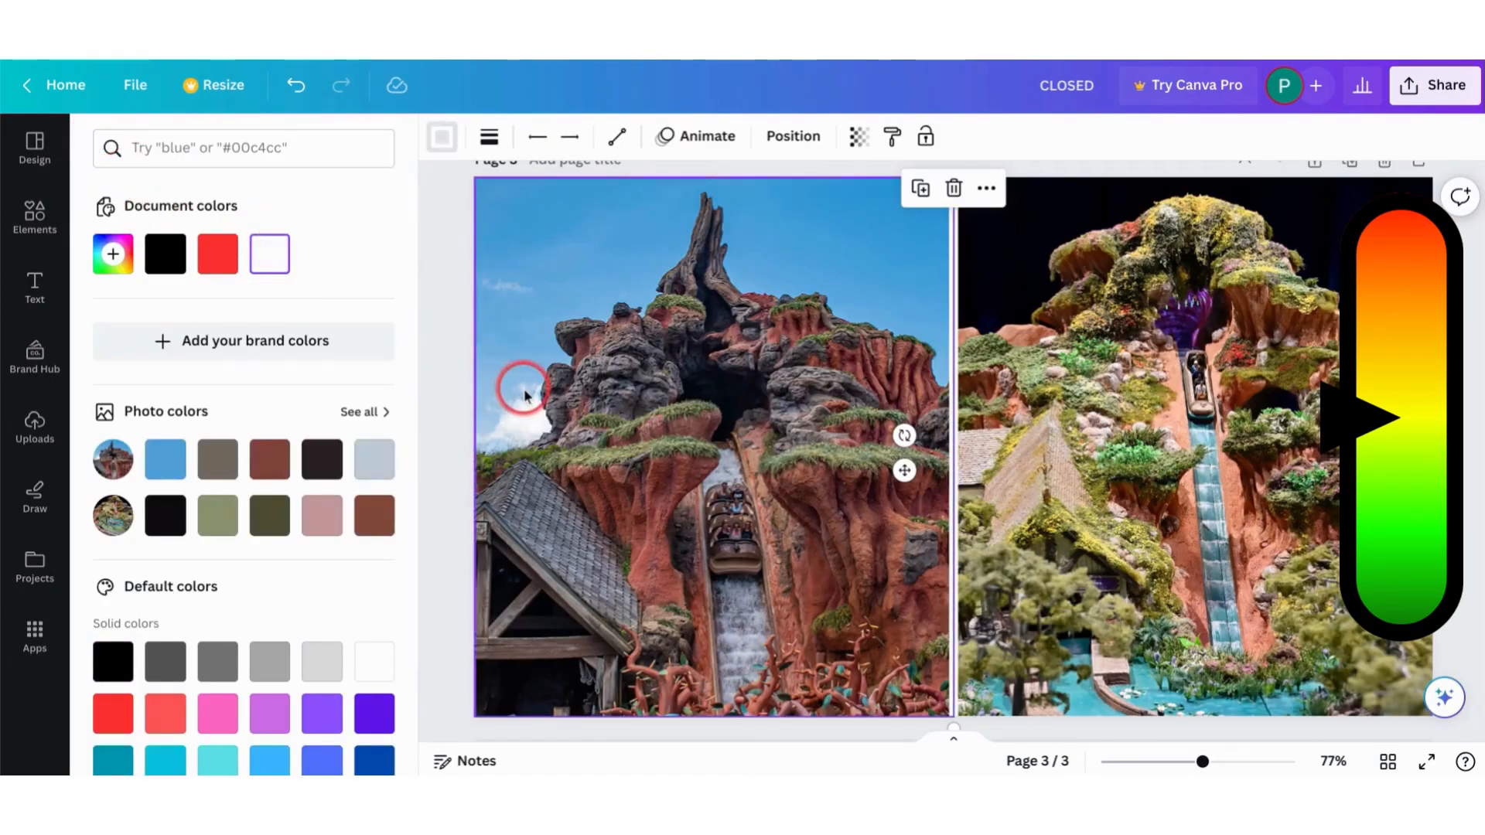
pyautogui.click(454, 387)
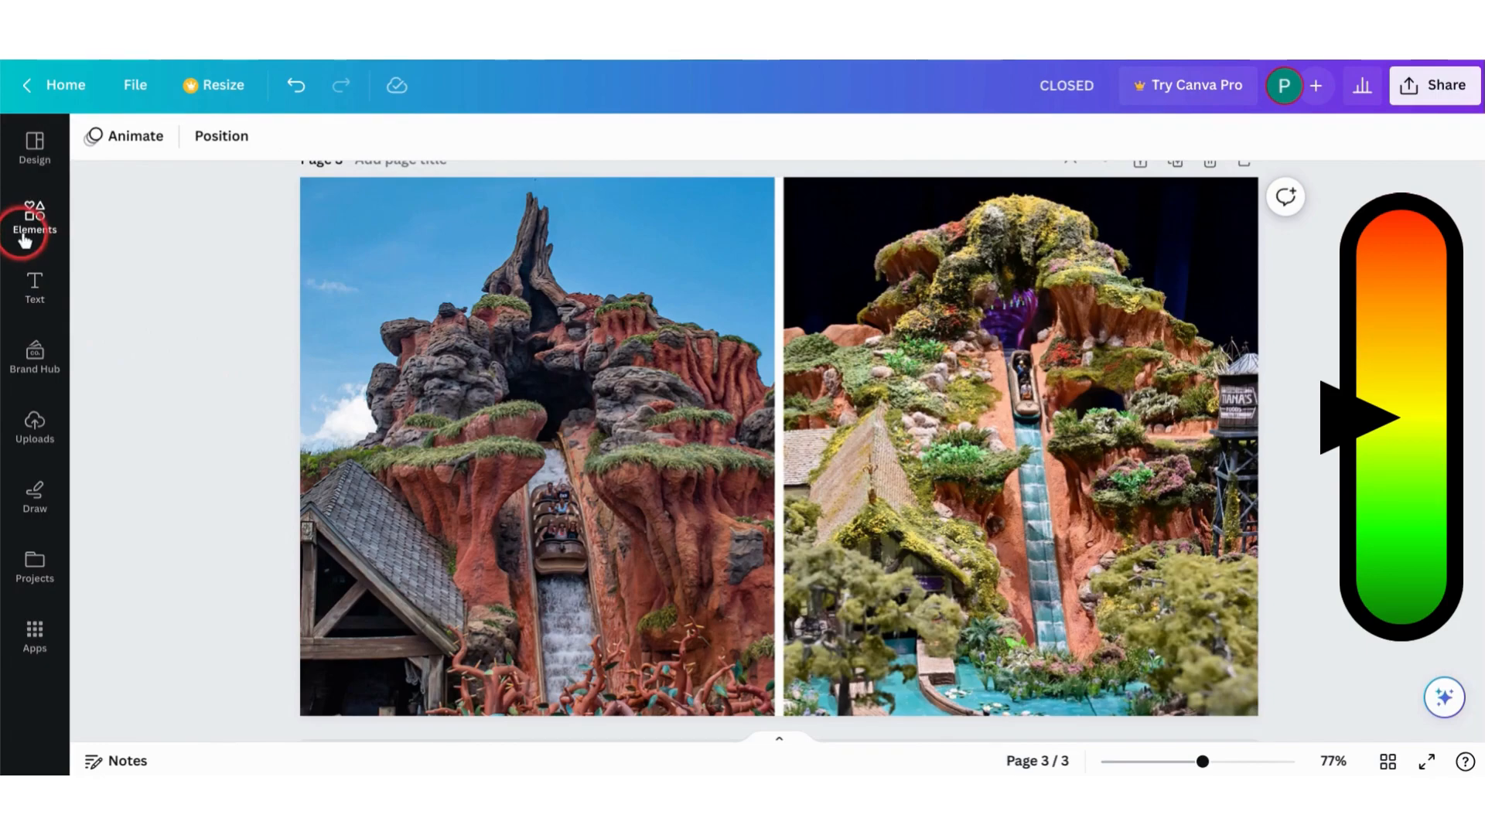
# Step: Add a curved arrow graphic low on page 3, crossing the divider from the left photo to the right one
pyautogui.click(34, 221)
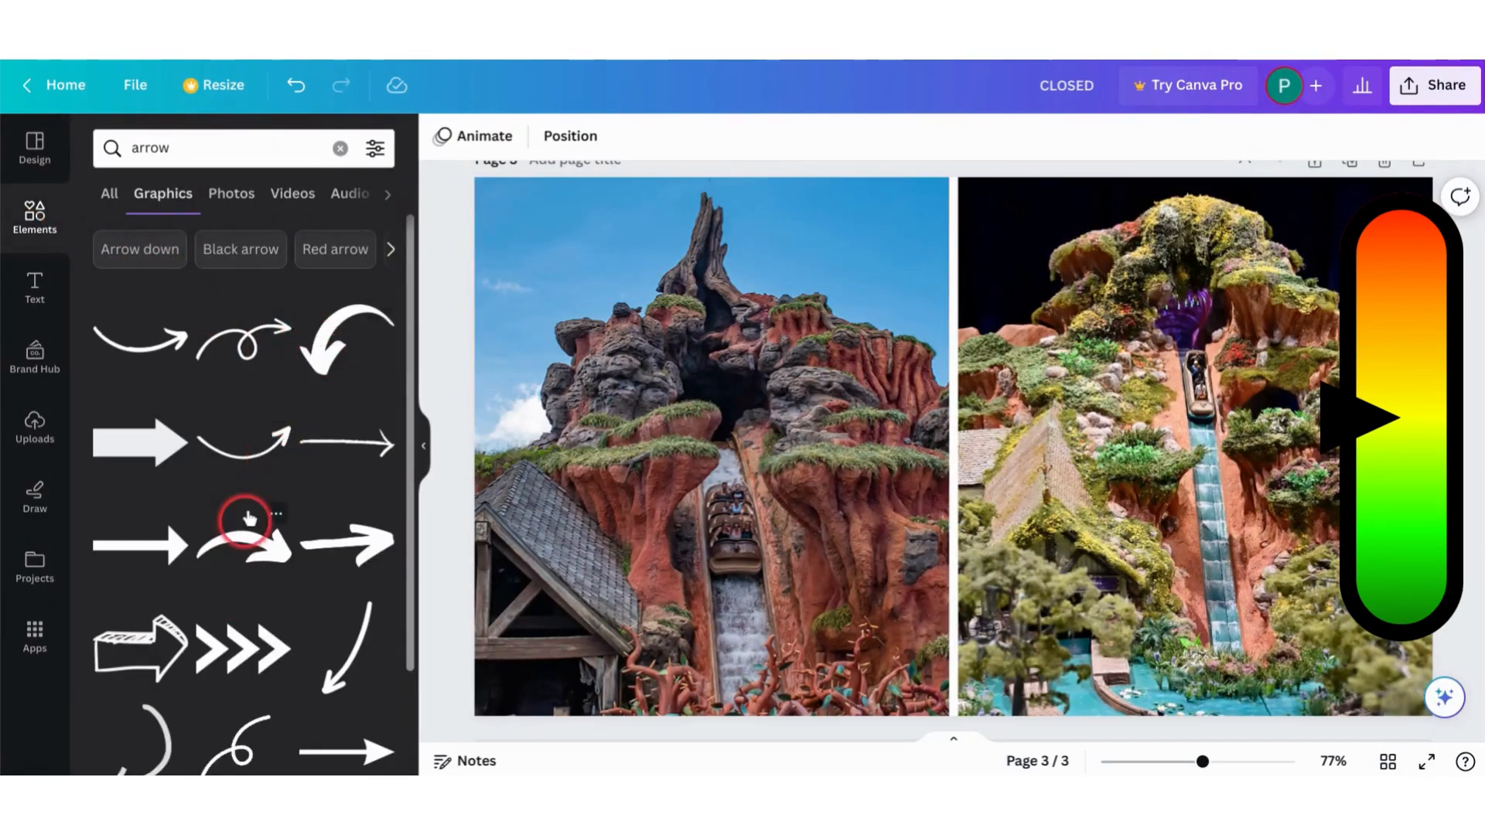
pyautogui.moveTo(248, 516); pyautogui.dragTo(963, 658)
pyautogui.click(426, 578)
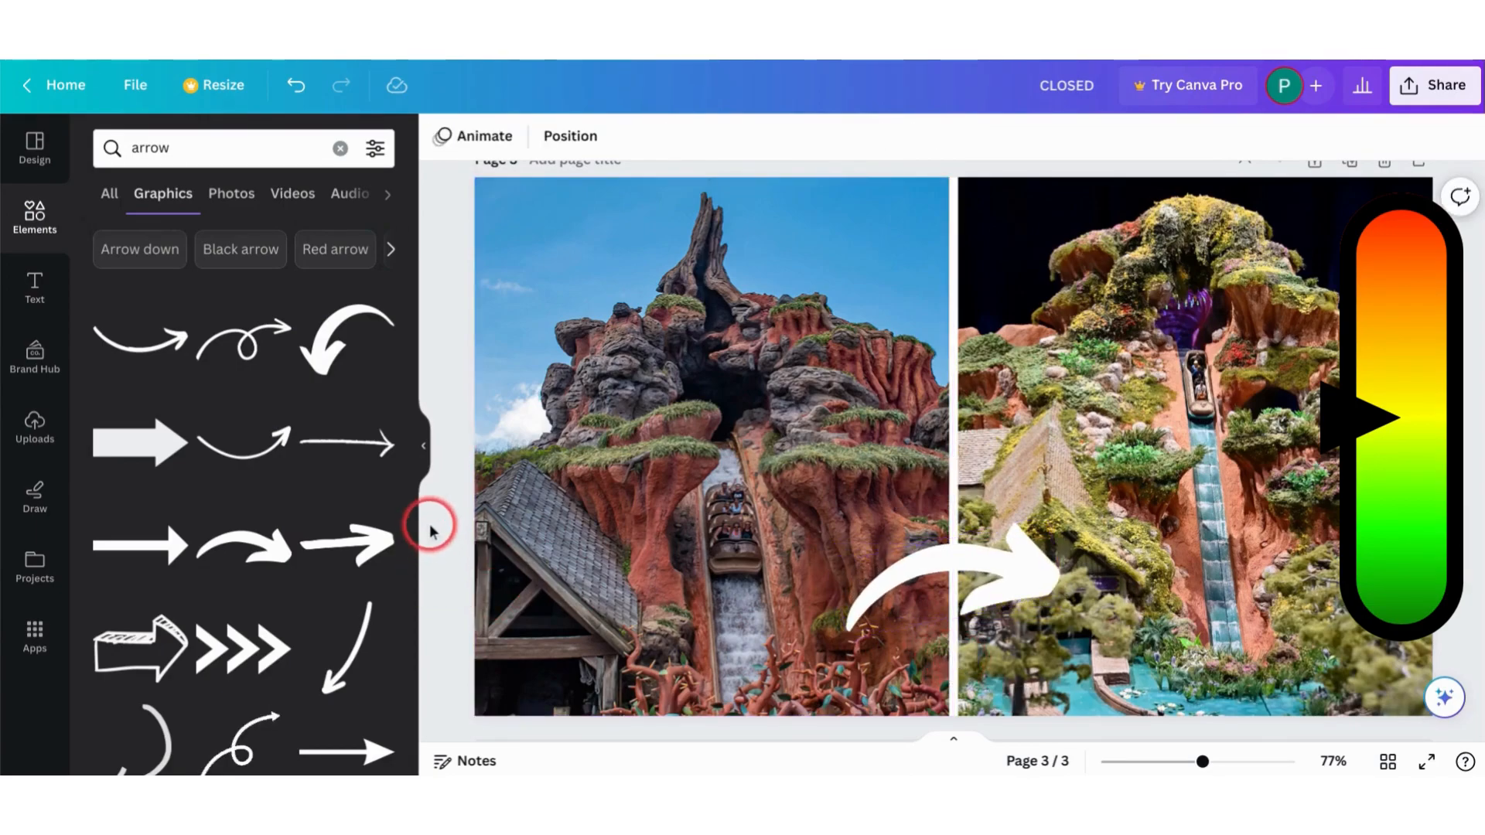
pyautogui.click(417, 468)
pyautogui.click(558, 547)
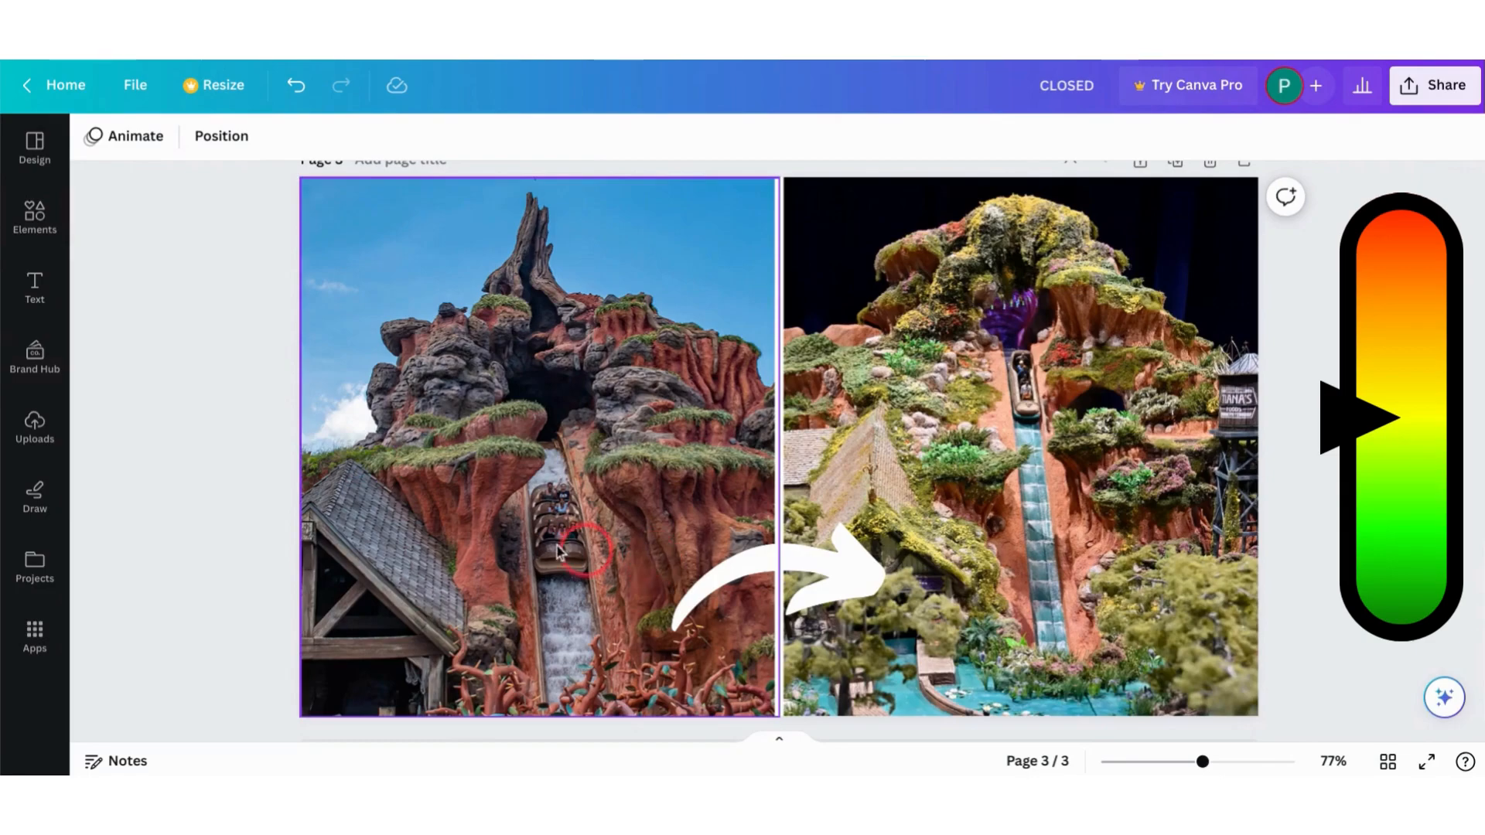
# Step: Colour the curved arrow on page 3 red
pyautogui.click(716, 573)
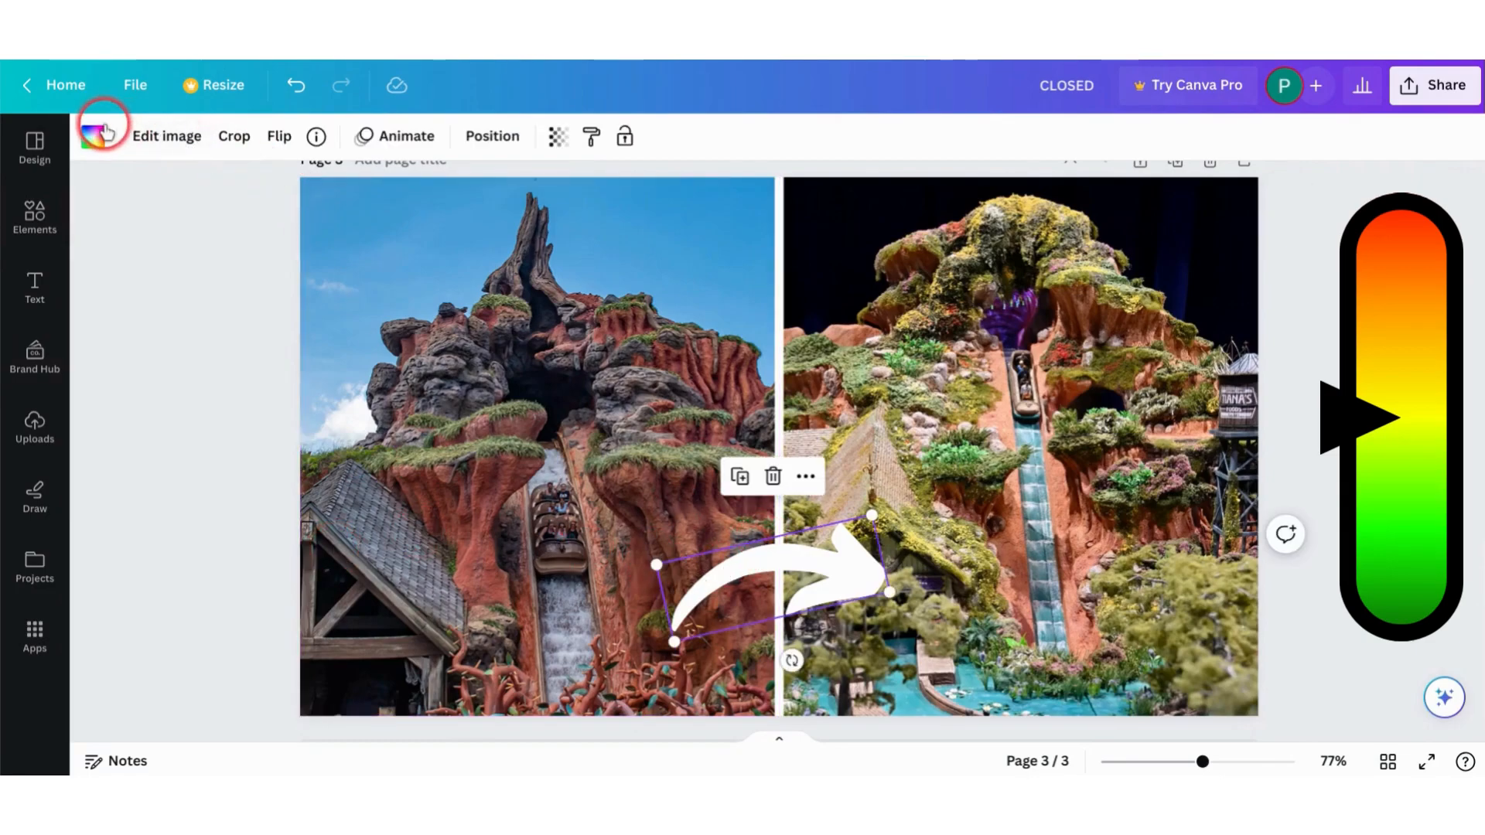
pyautogui.click(104, 131)
pyautogui.click(164, 253)
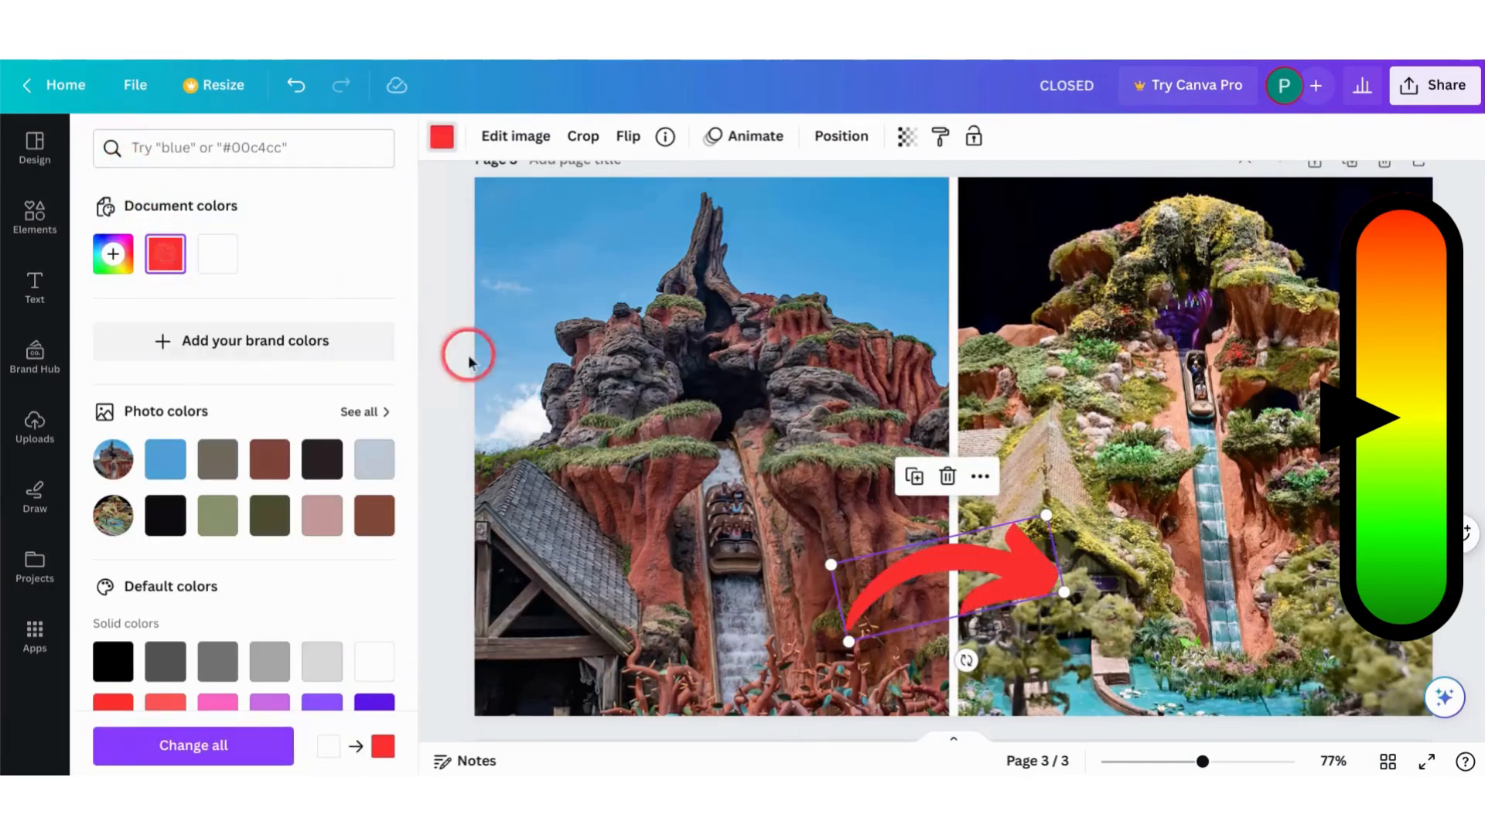
pyautogui.click(442, 399)
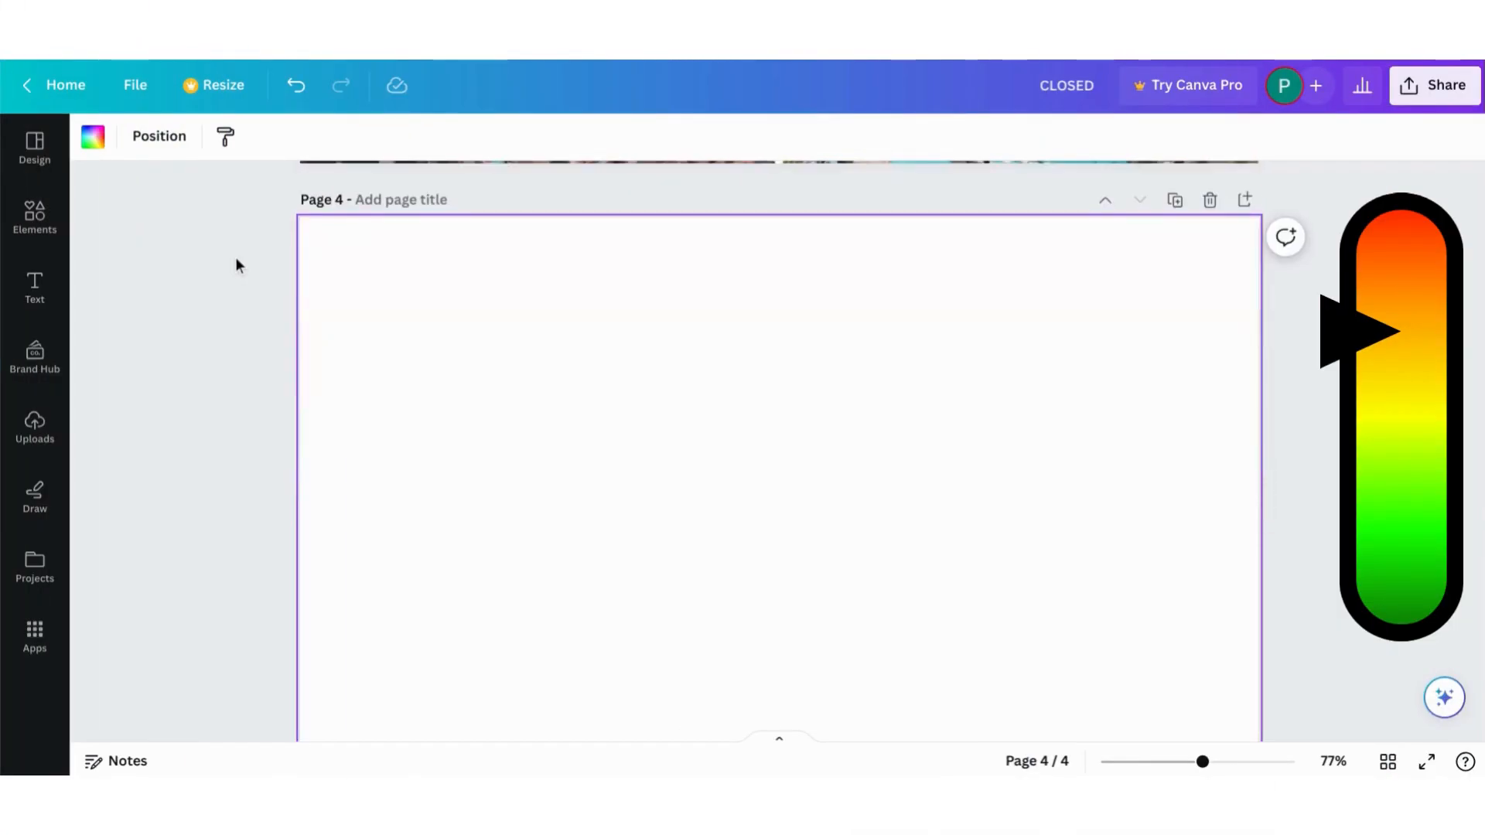
# Step: Copy both ride photos from page 3 onto page 4, side by side
pyautogui.scroll(5, 236, 263)
pyautogui.click(393, 249)
pyautogui.scroll(-5, 392, 252)
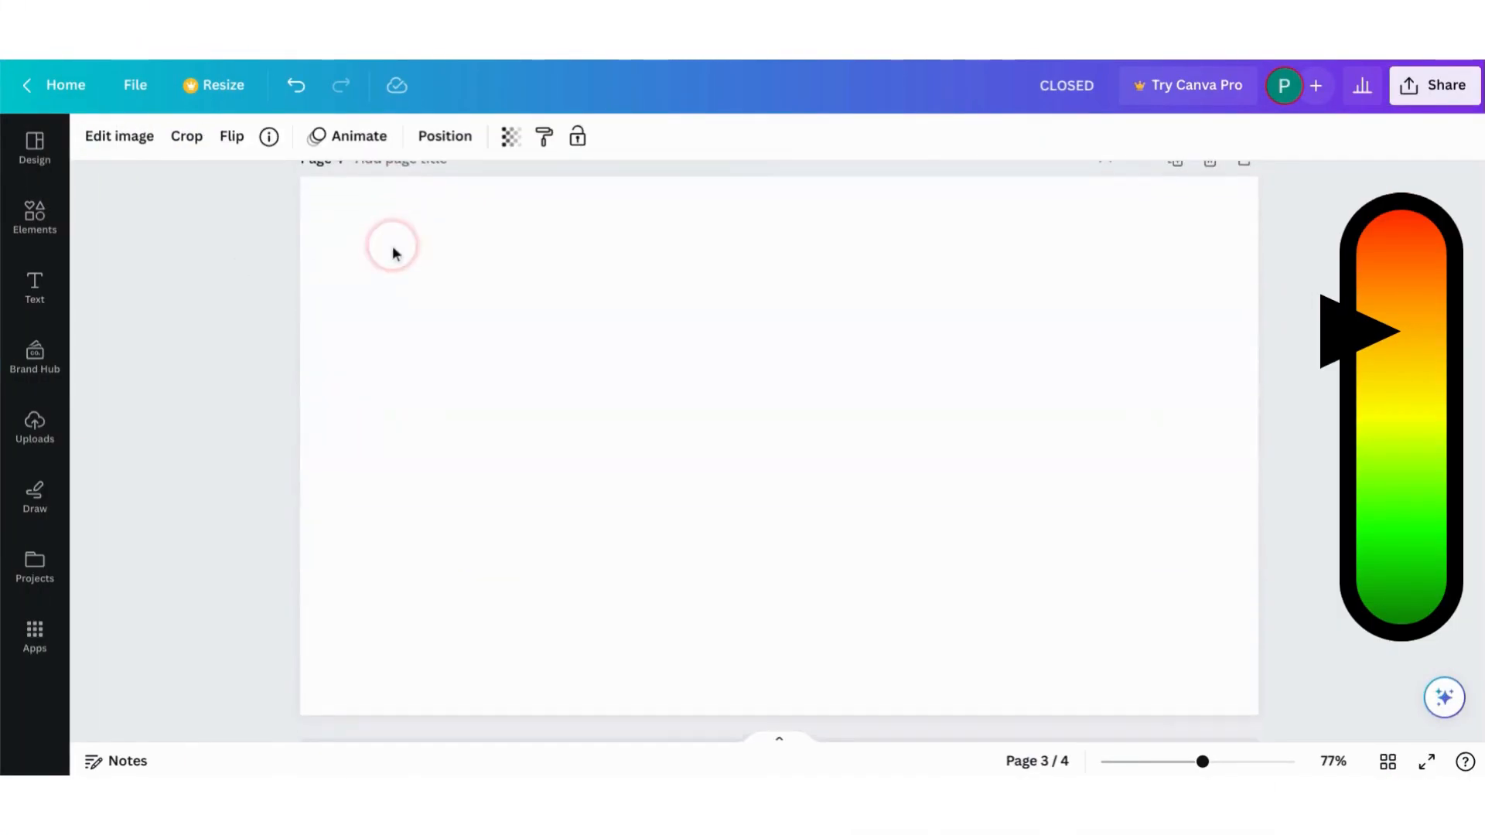
pyautogui.hotkey('ctrl', 'v')
pyautogui.scroll(4, 232, 259)
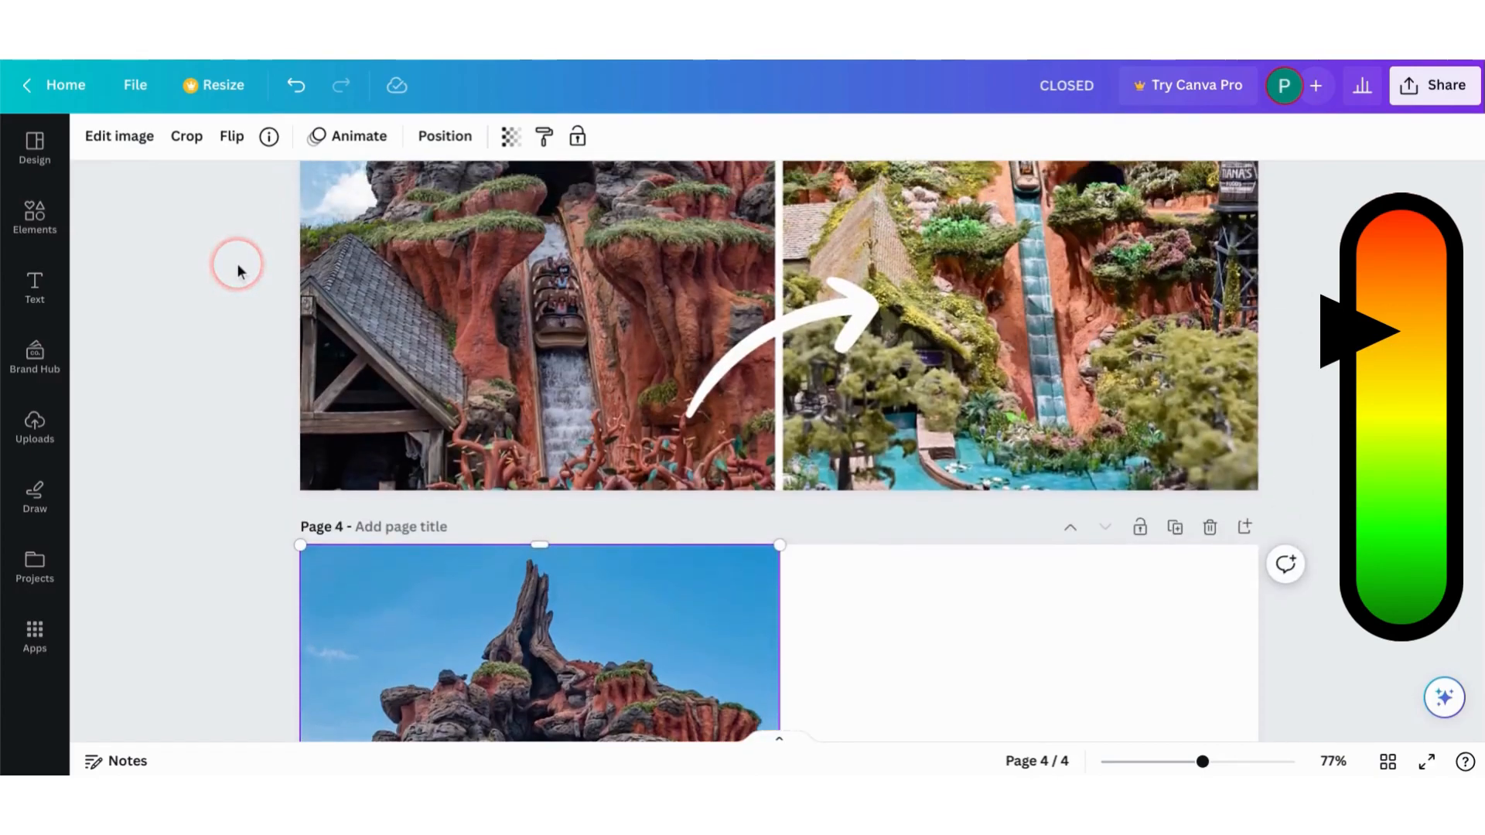
pyautogui.hotkey('ctrl', 'v')
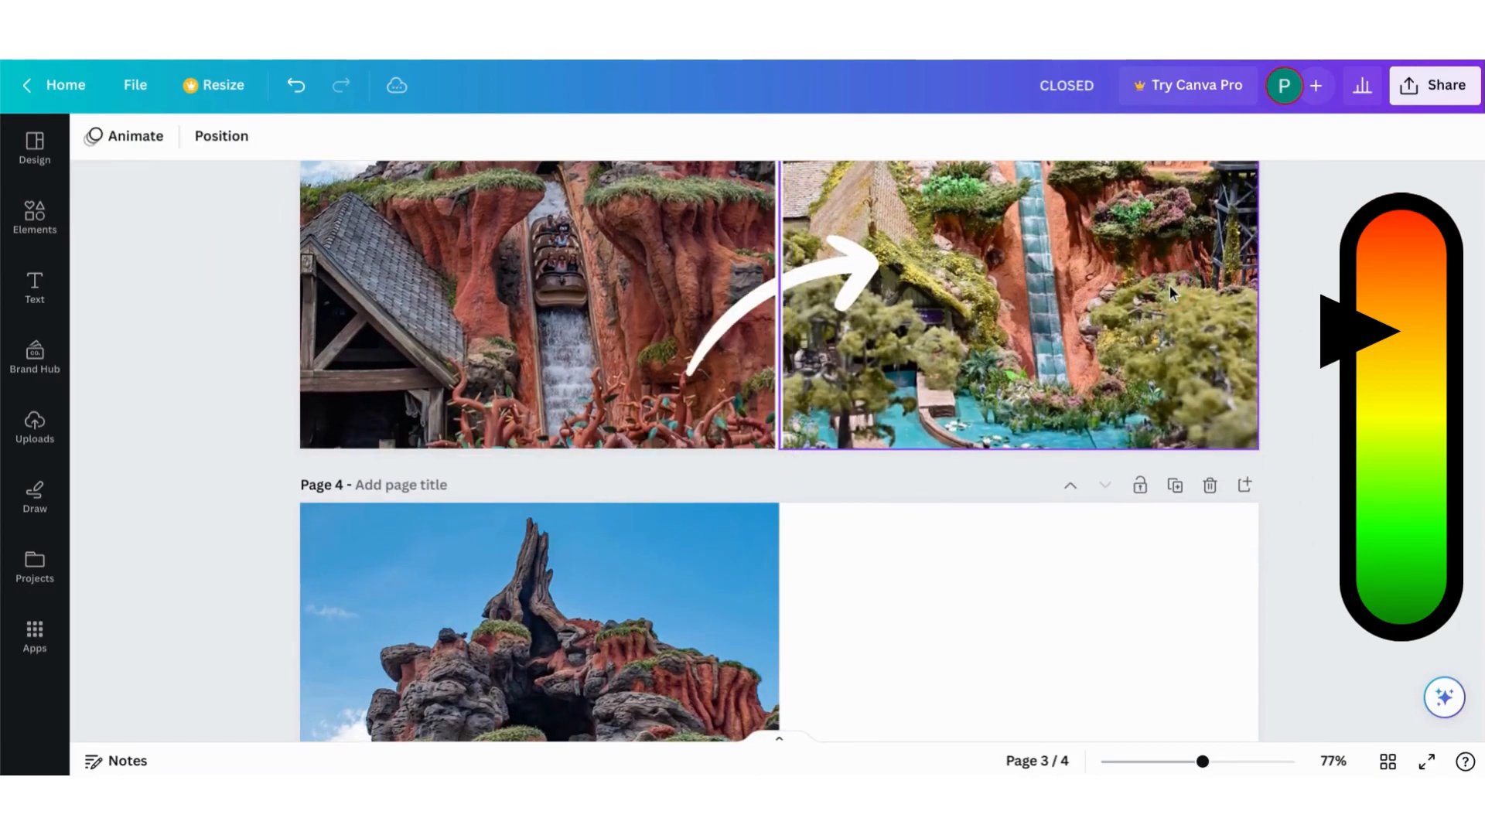
pyautogui.click(1171, 288)
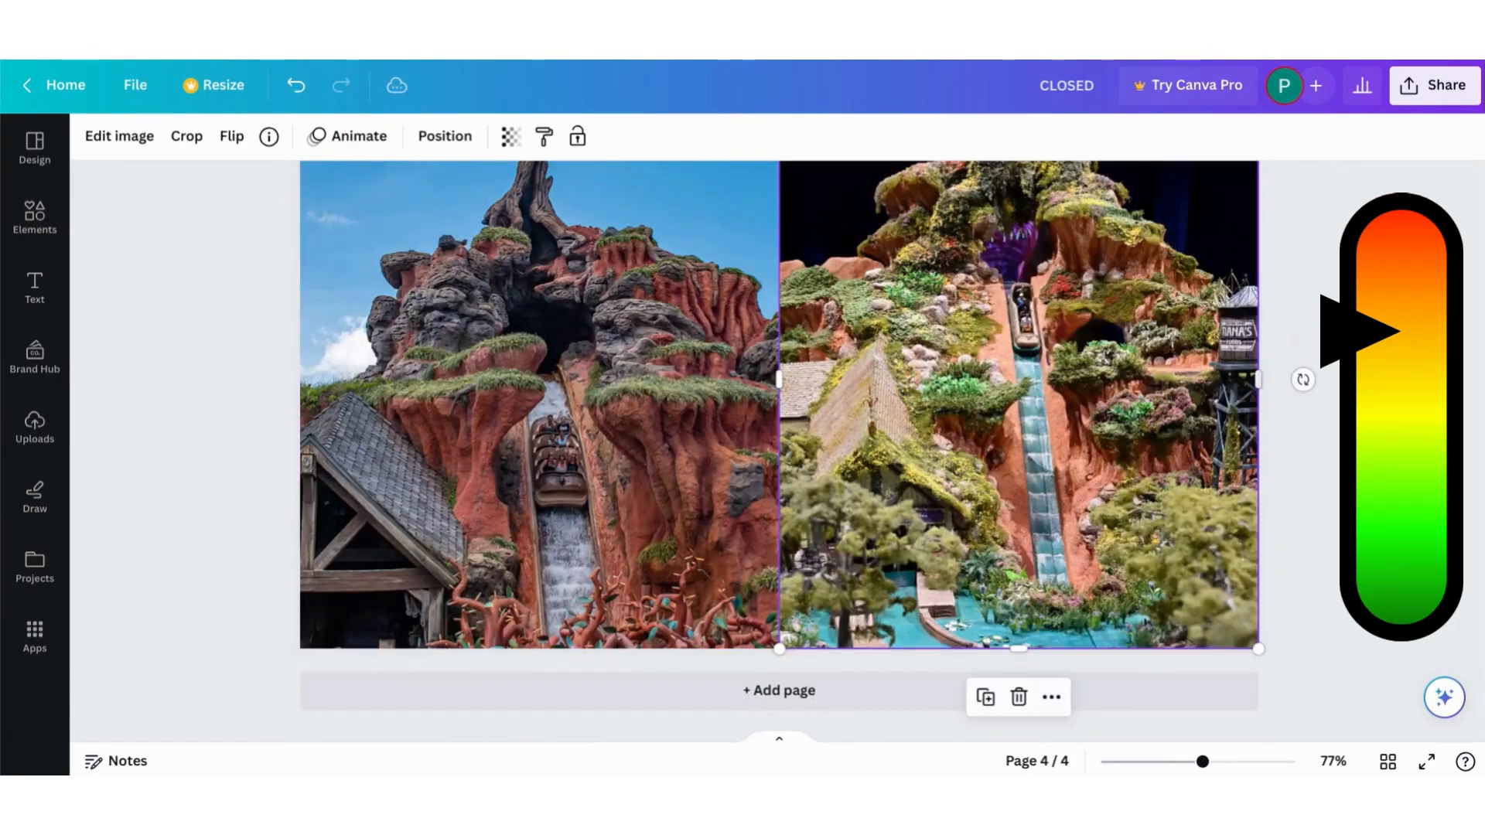
# Step: Copy the white divider line from page 3 between the page 4 photos and set its line weight to 6
pyautogui.scroll(2, 779, 450)
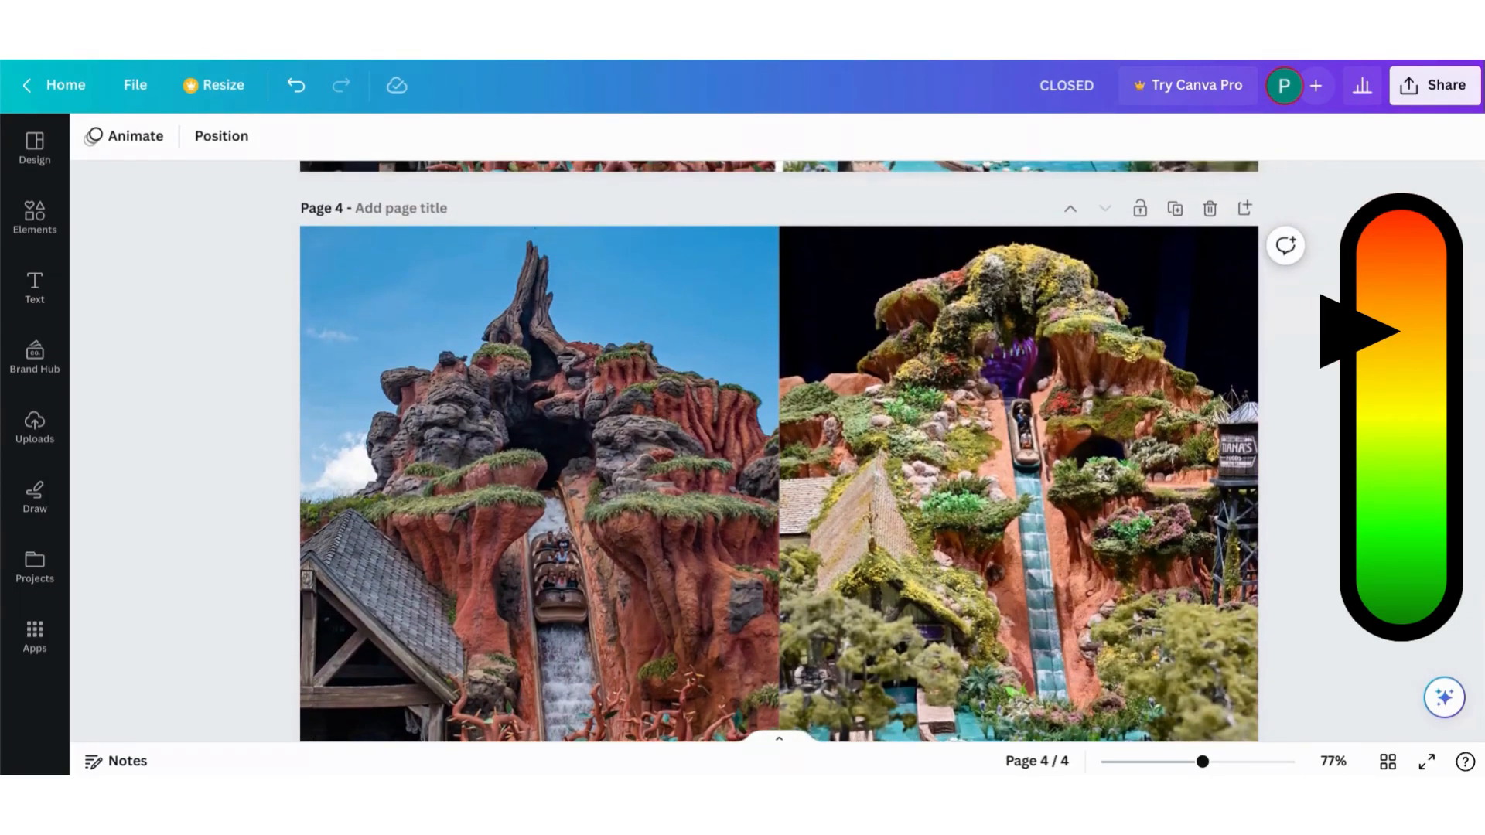
pyautogui.click(764, 169)
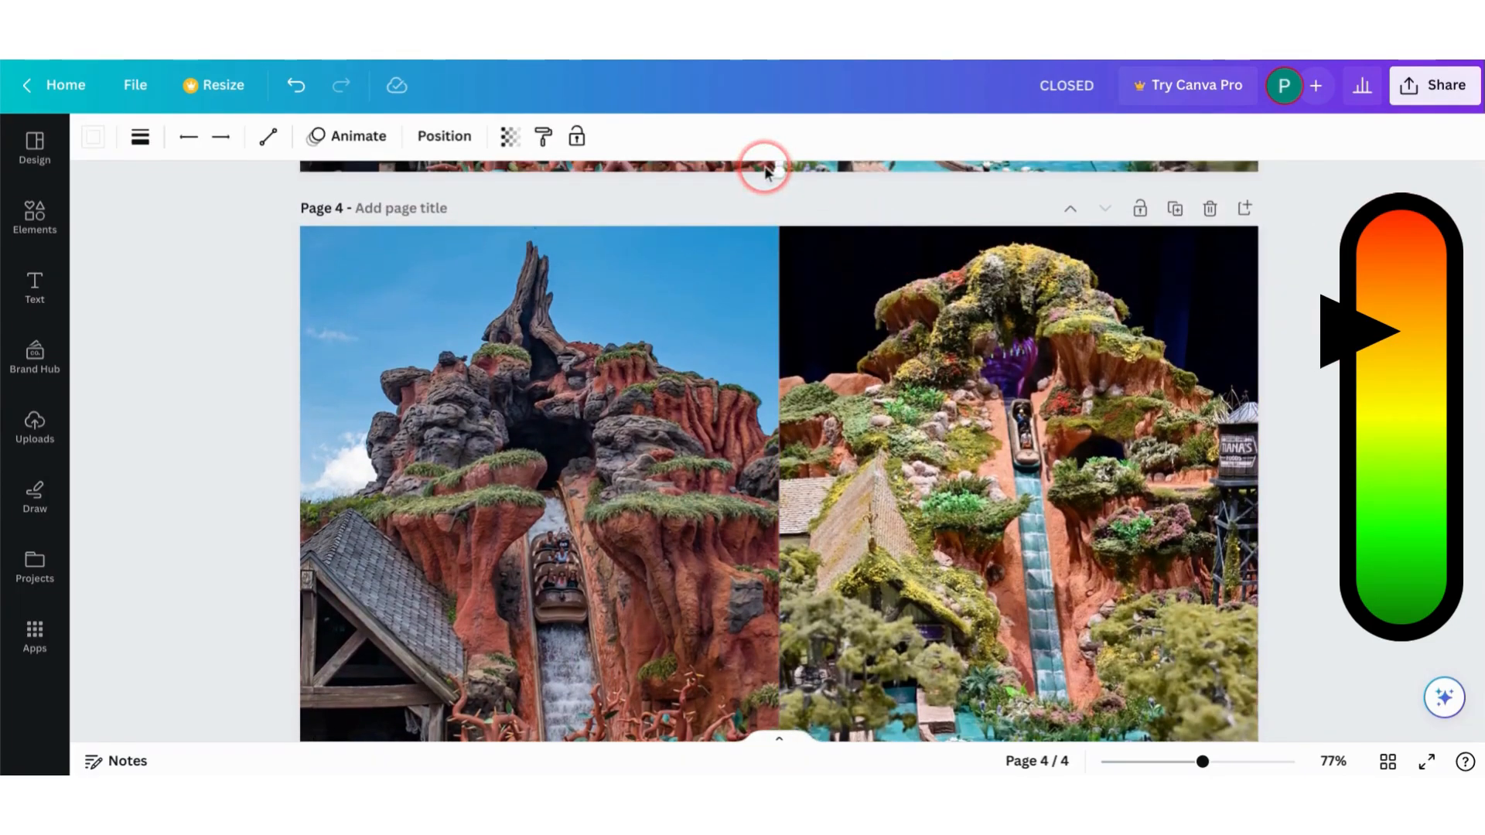
pyautogui.scroll(-1, 764, 168)
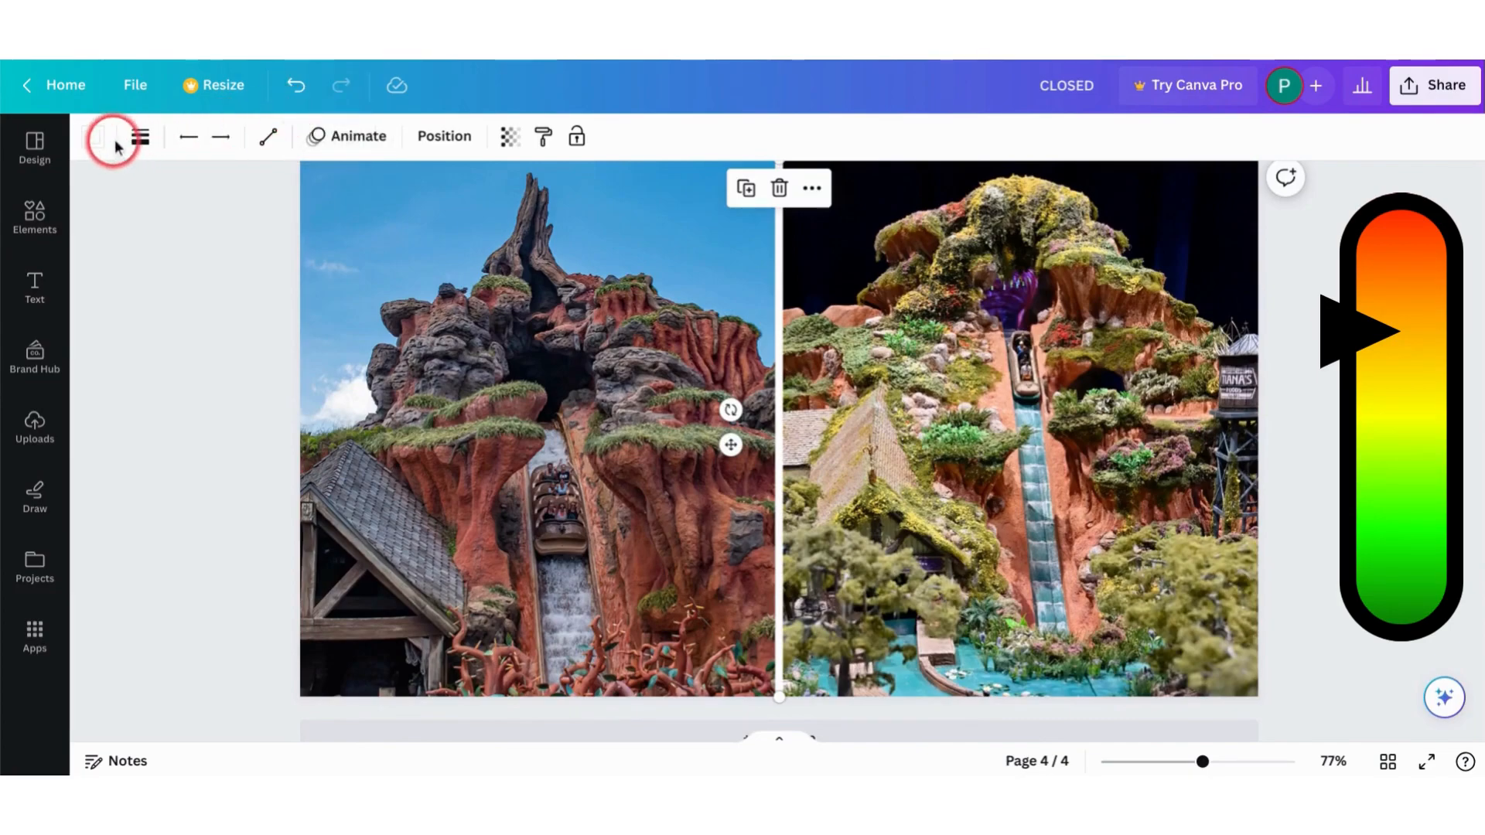
pyautogui.click(140, 139)
pyautogui.click(154, 307)
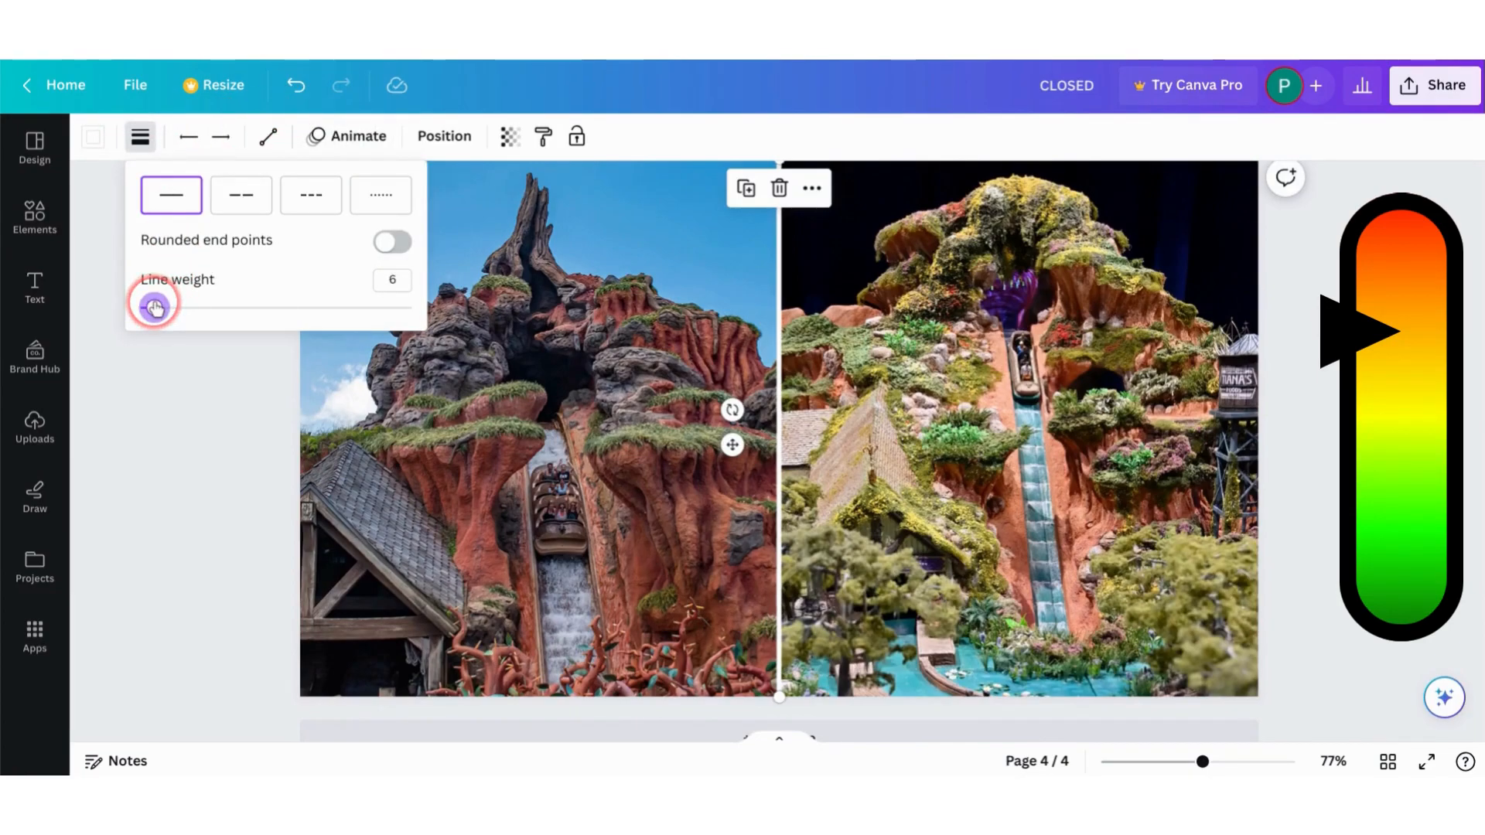
# Step: Adjust the crop of the left photo on page 4, shifting the image right and enlarging it within its frame
pyautogui.doubleClick(430, 477)
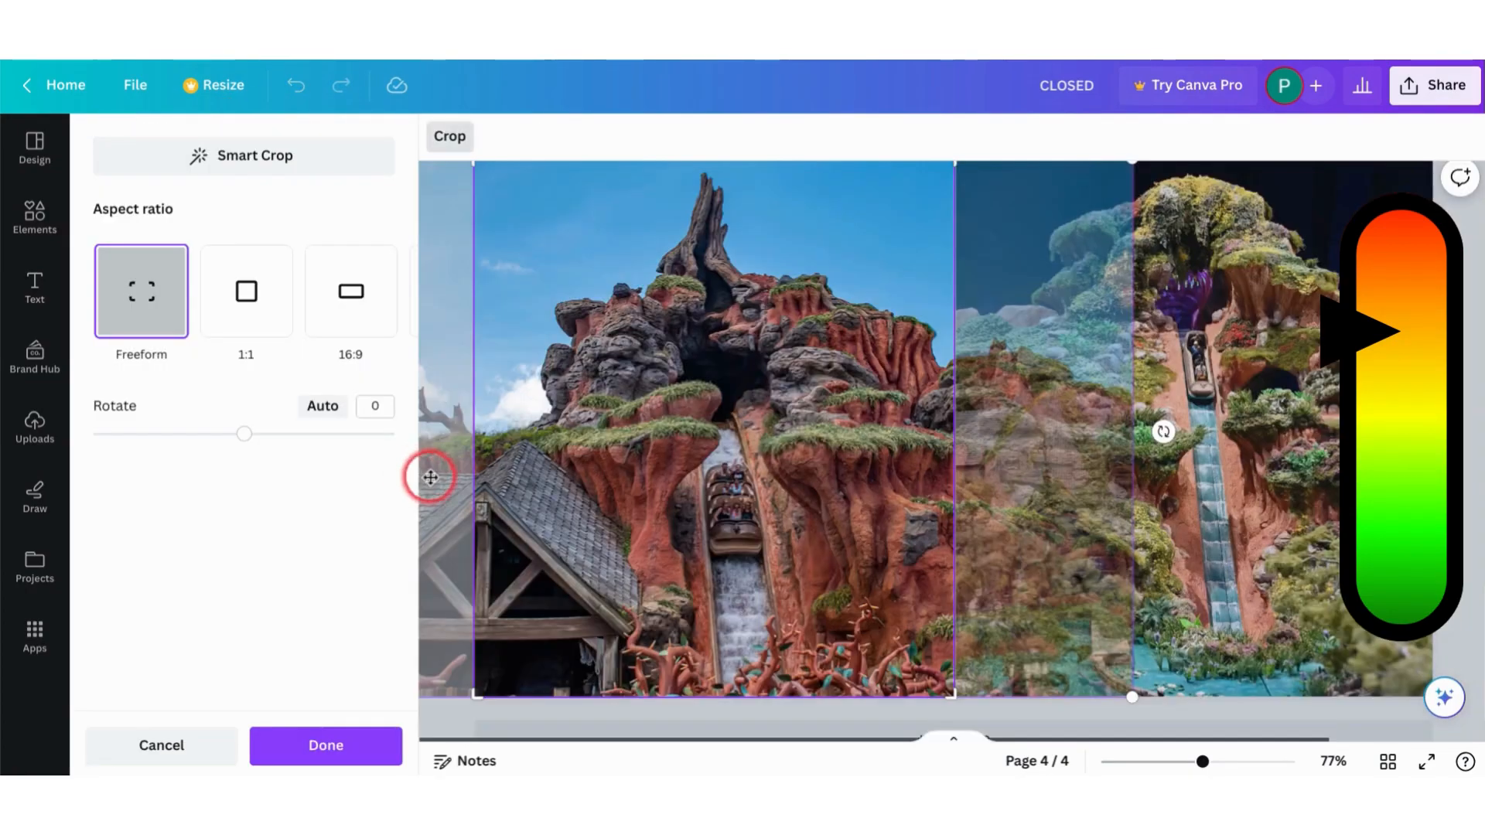
pyautogui.moveTo(680, 466); pyautogui.dragTo(888, 495)
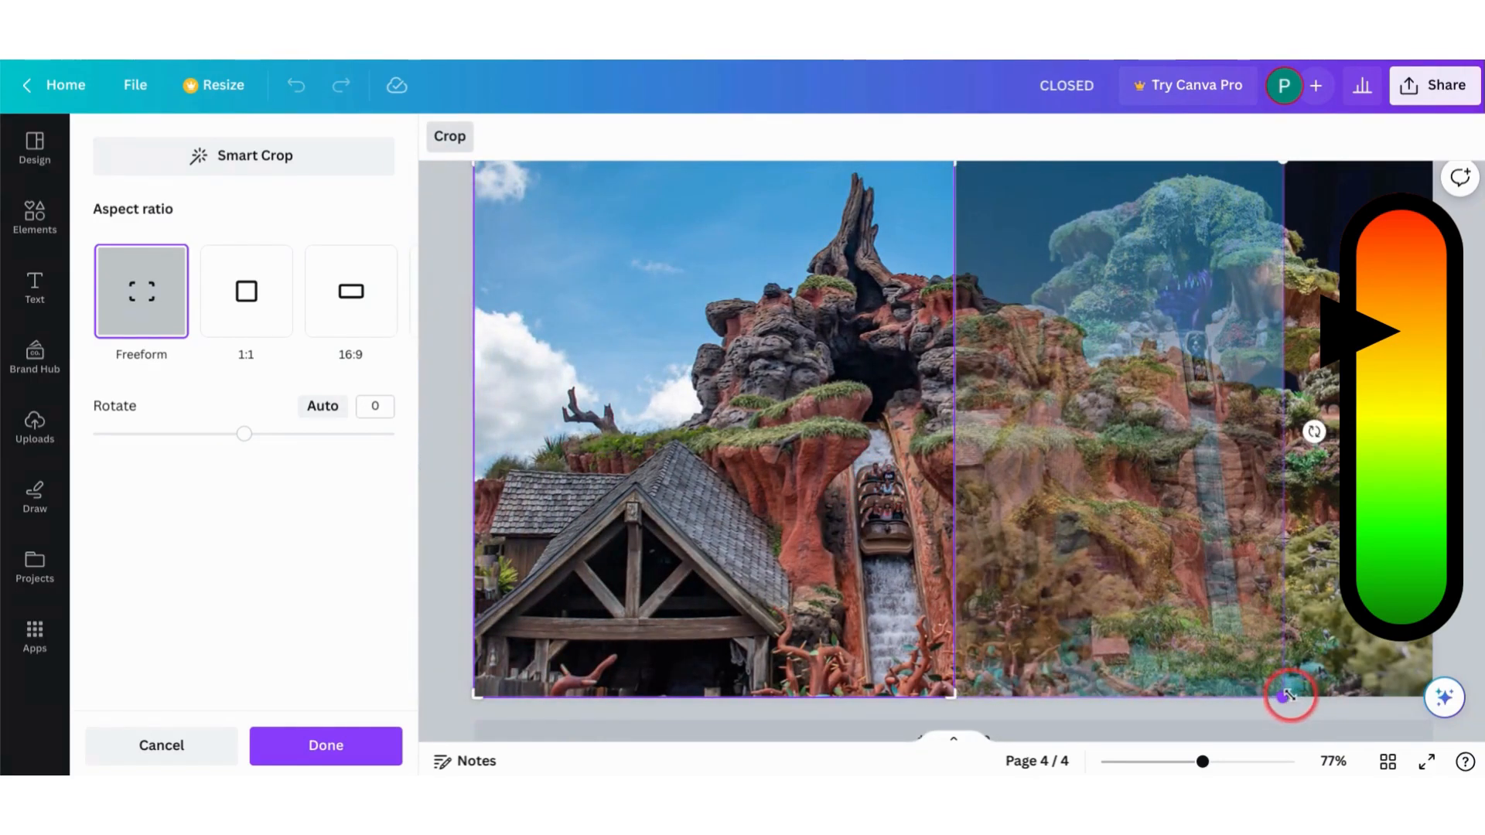
pyautogui.moveTo(1287, 696); pyautogui.dragTo(1432, 771)
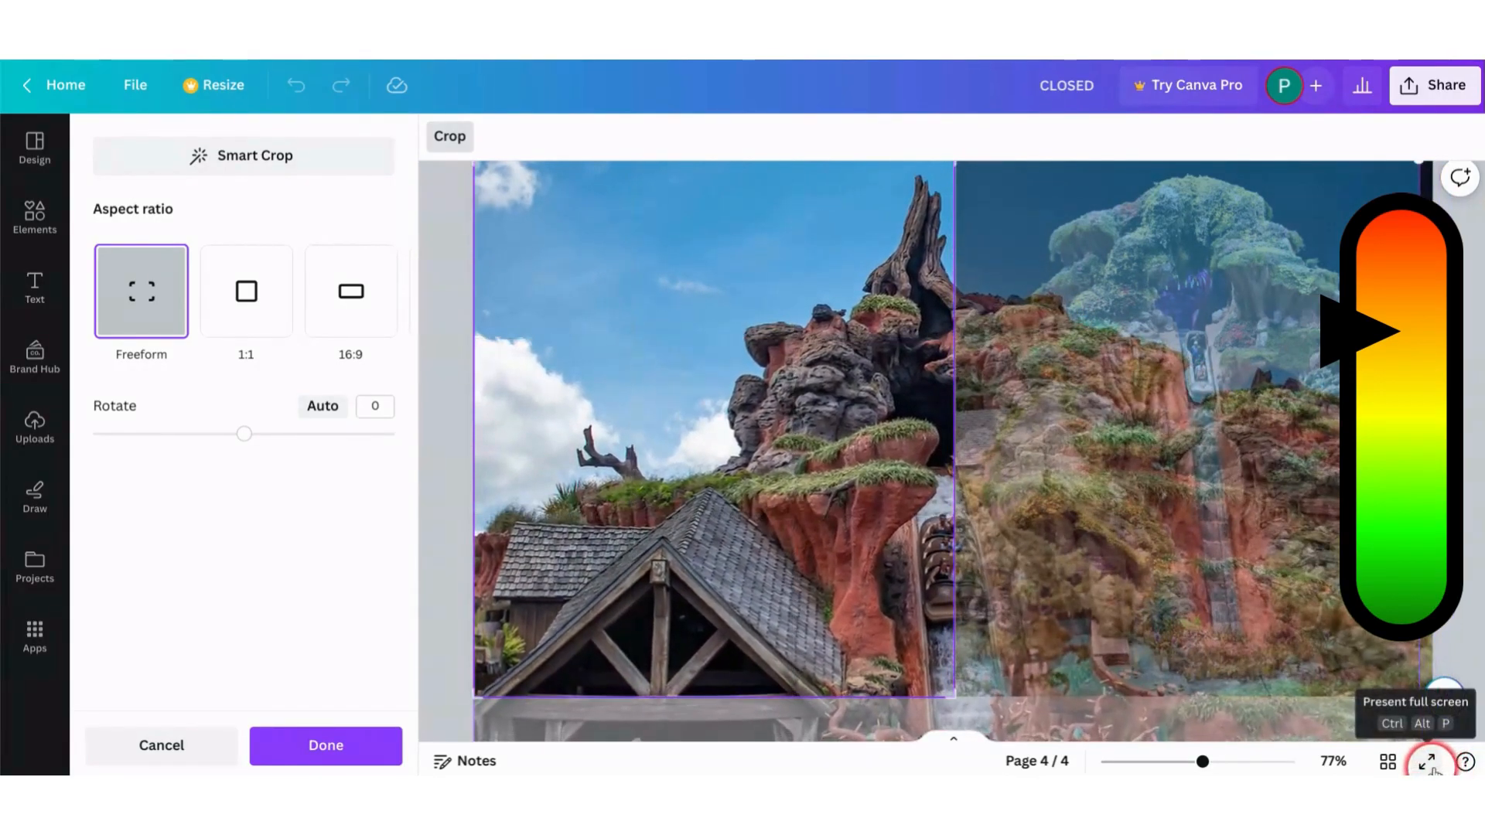
pyautogui.click(1220, 667)
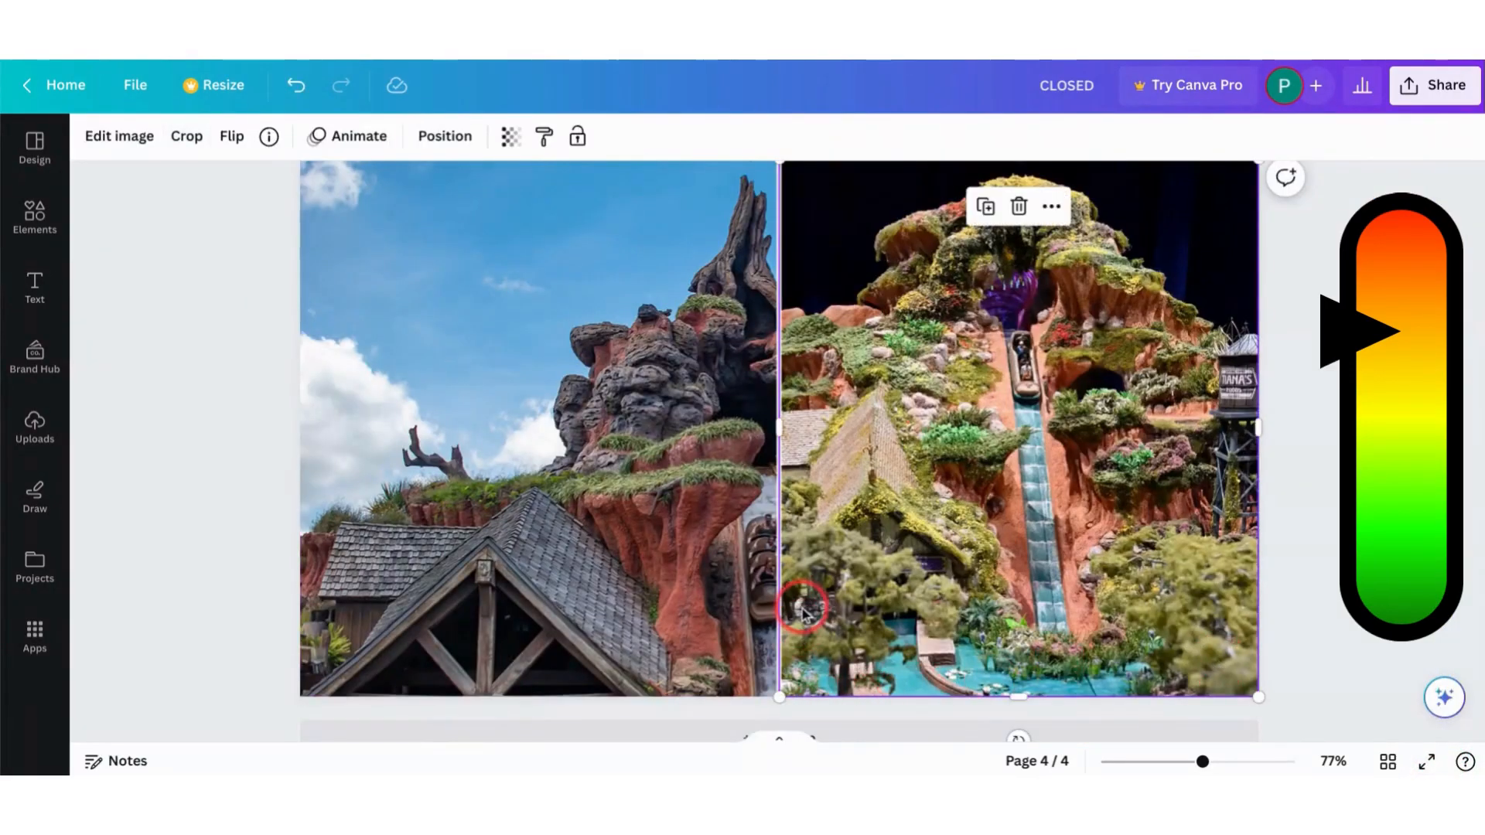
# Step: Adjust the crop of the right photo on page 4, enlarging the image and shifting it so the water tower shows
pyautogui.doubleClick(802, 611)
pyautogui.scroll(-2, 1052, 576)
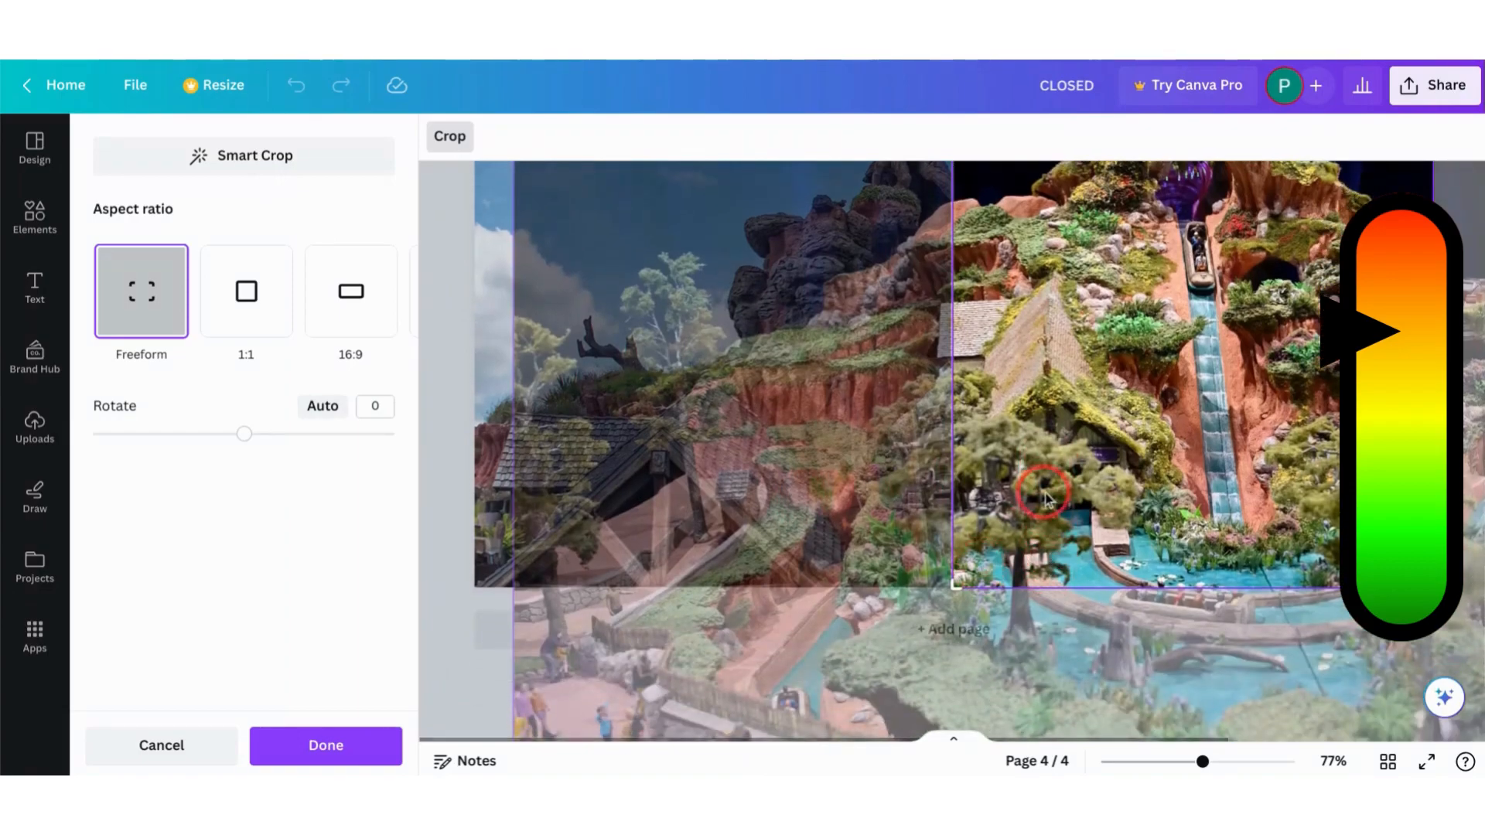
pyautogui.scroll(-5, 856, 575)
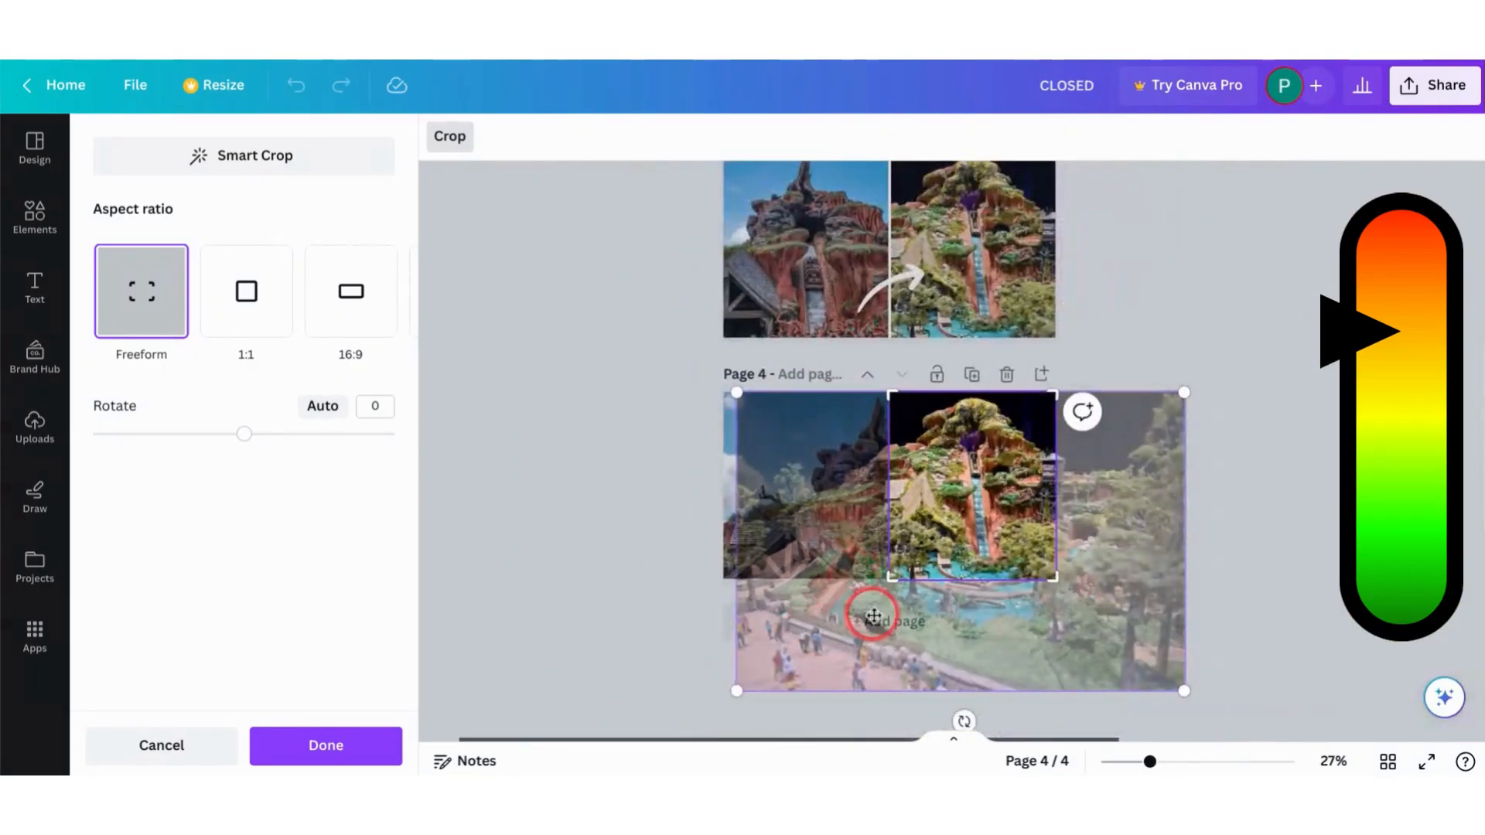
pyautogui.scroll(-3, 873, 616)
pyautogui.moveTo(736, 487); pyautogui.dragTo(554, 536)
pyautogui.scroll(4, 563, 535)
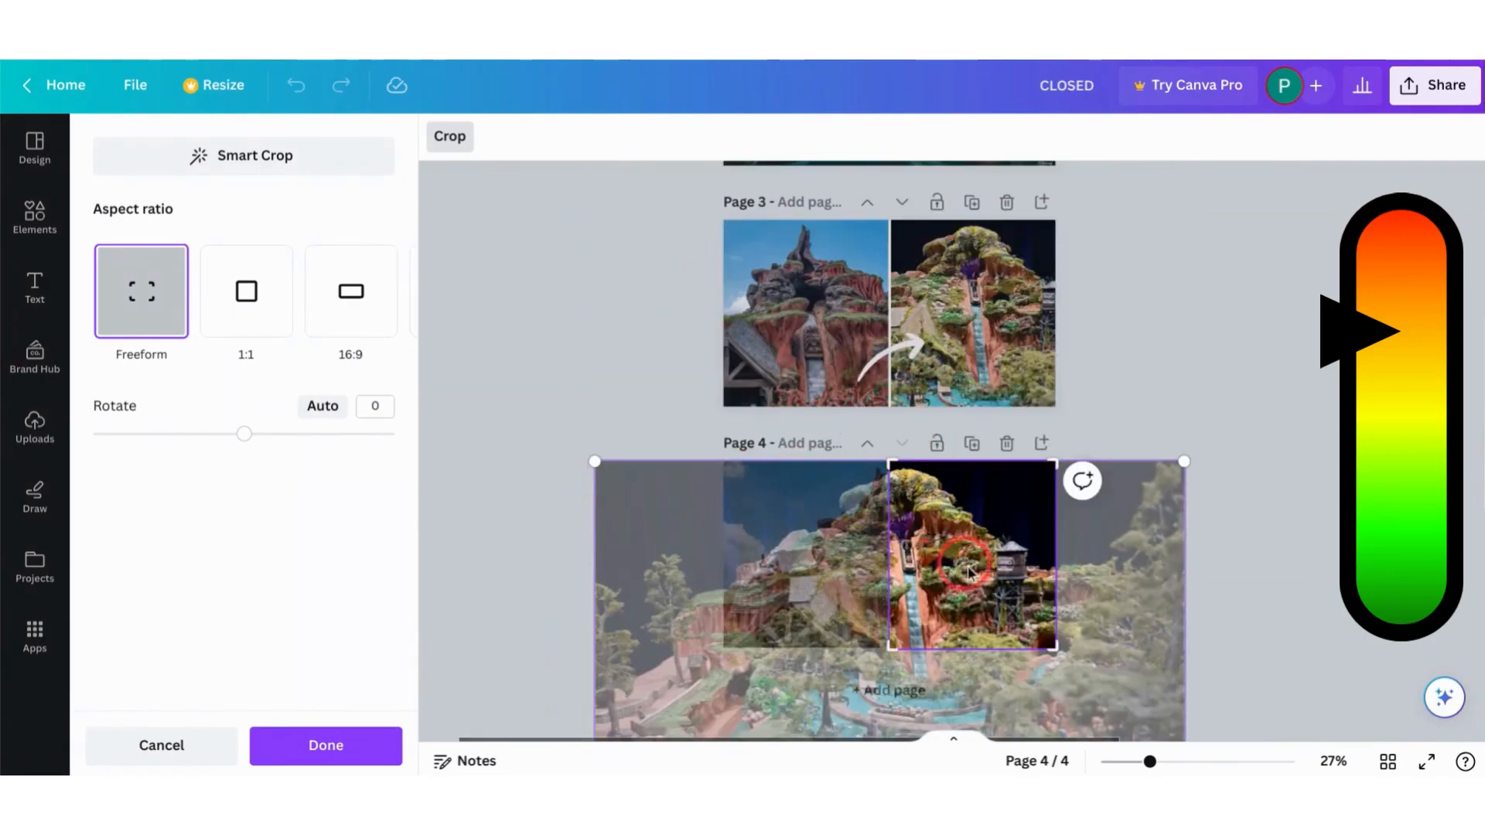
pyautogui.moveTo(969, 570); pyautogui.dragTo(969, 607)
pyautogui.scroll(-2, 1097, 579)
pyautogui.moveTo(1178, 679); pyautogui.dragTo(1161, 665)
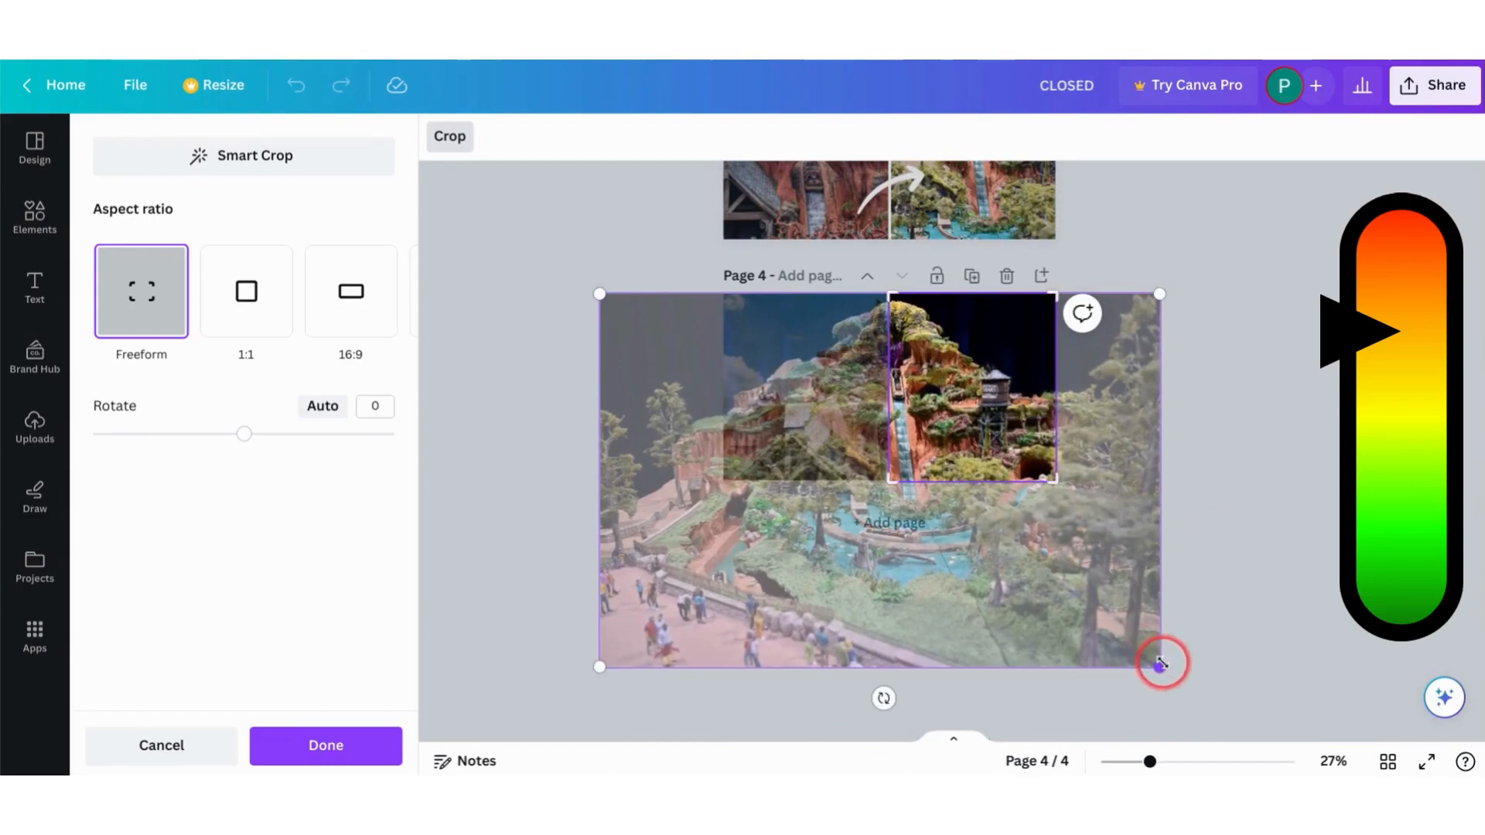
pyautogui.press('Return')
pyautogui.rightClick(910, 575)
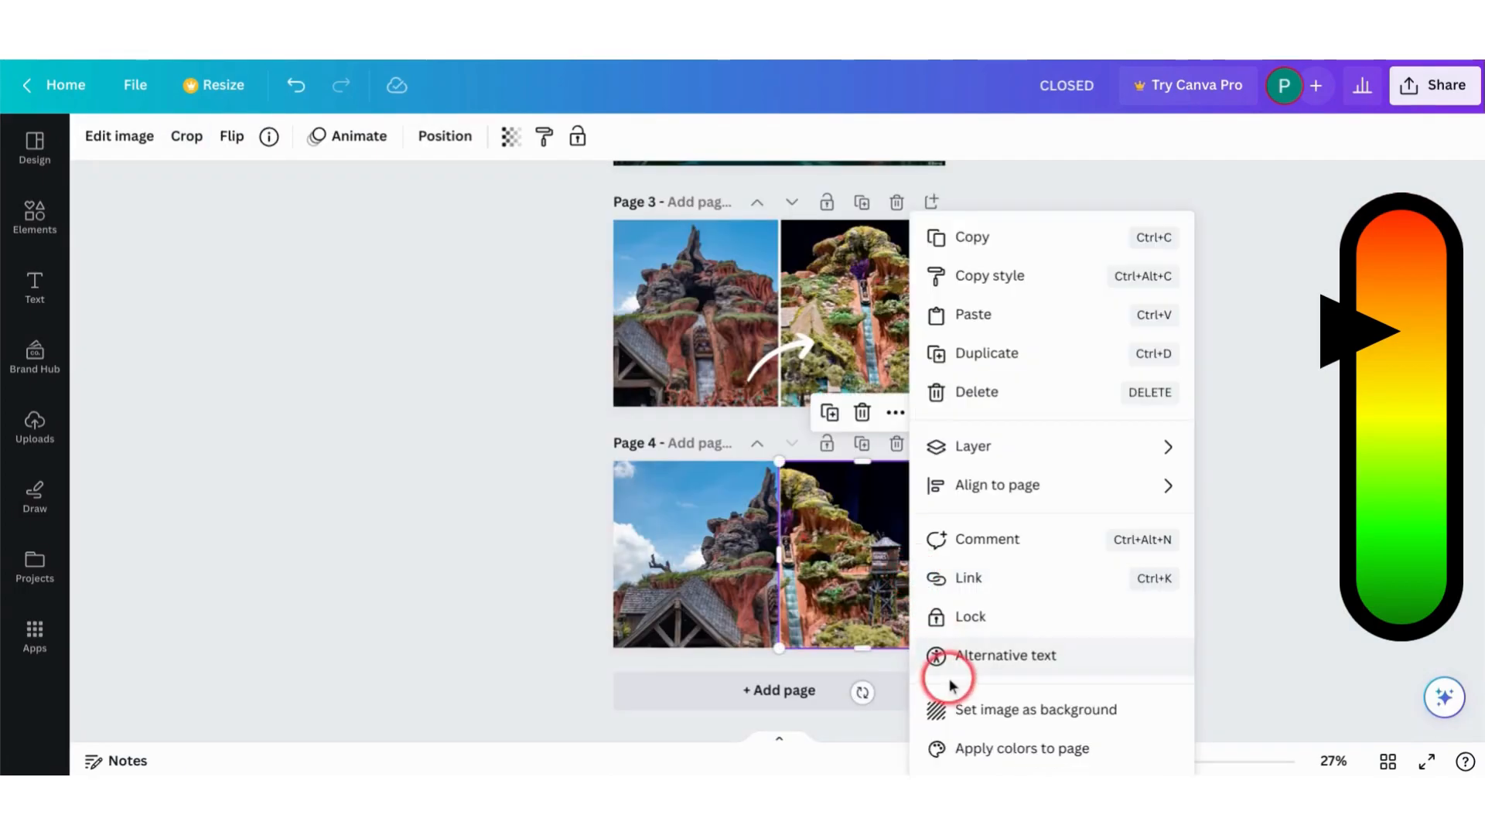
pyautogui.click(1270, 503)
# Step: Move the right photo down on page 4, leaving an empty strip above it
pyautogui.click(823, 527)
pyautogui.moveTo(823, 526); pyautogui.dragTo(823, 553)
pyautogui.scroll(3, 823, 552)
pyautogui.scroll(2, 823, 553)
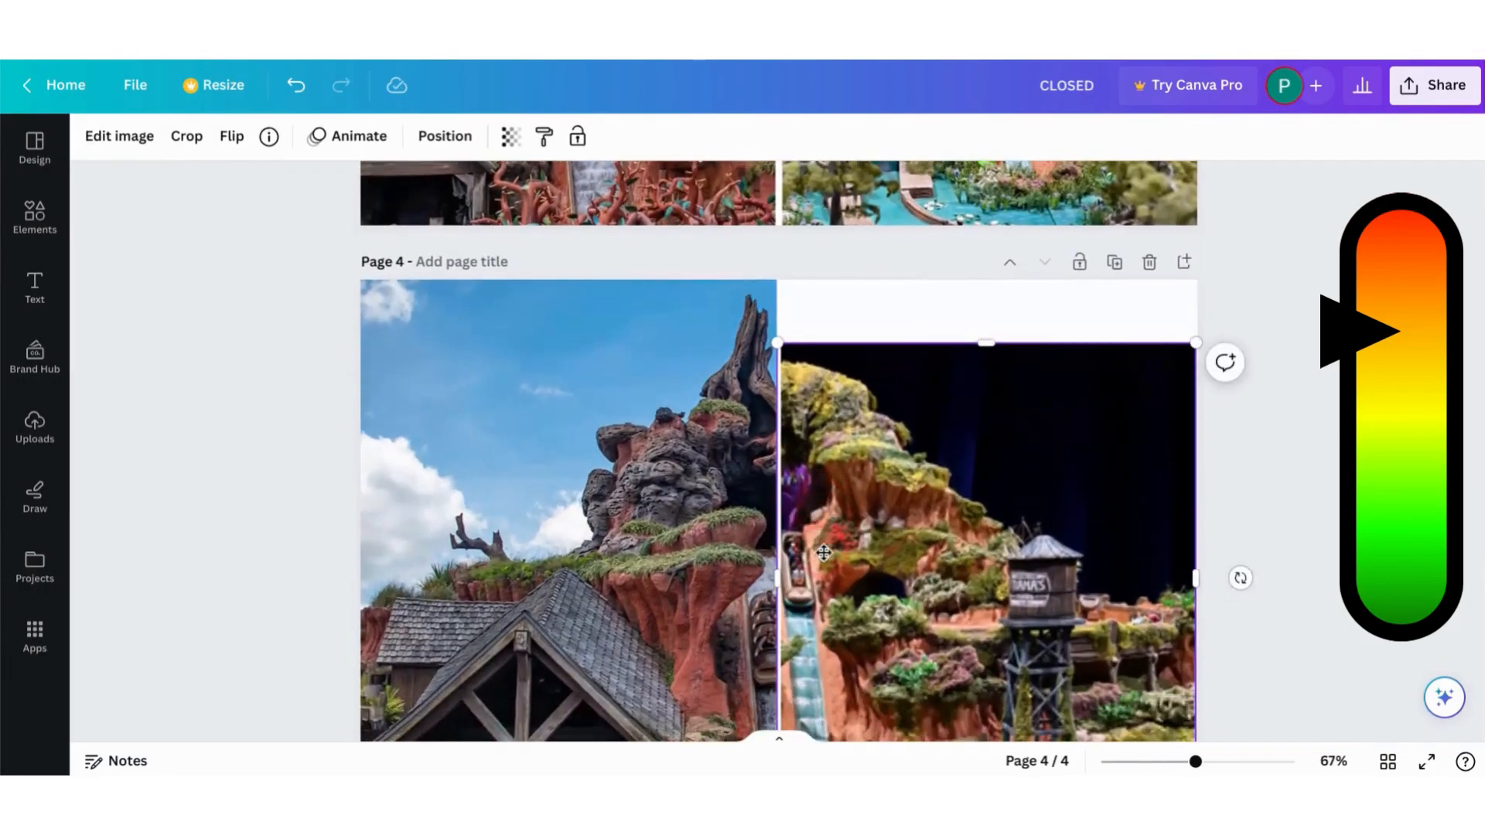
pyautogui.moveTo(942, 496); pyautogui.dragTo(952, 522)
pyautogui.scroll(-1, 953, 524)
pyautogui.click(1177, 524)
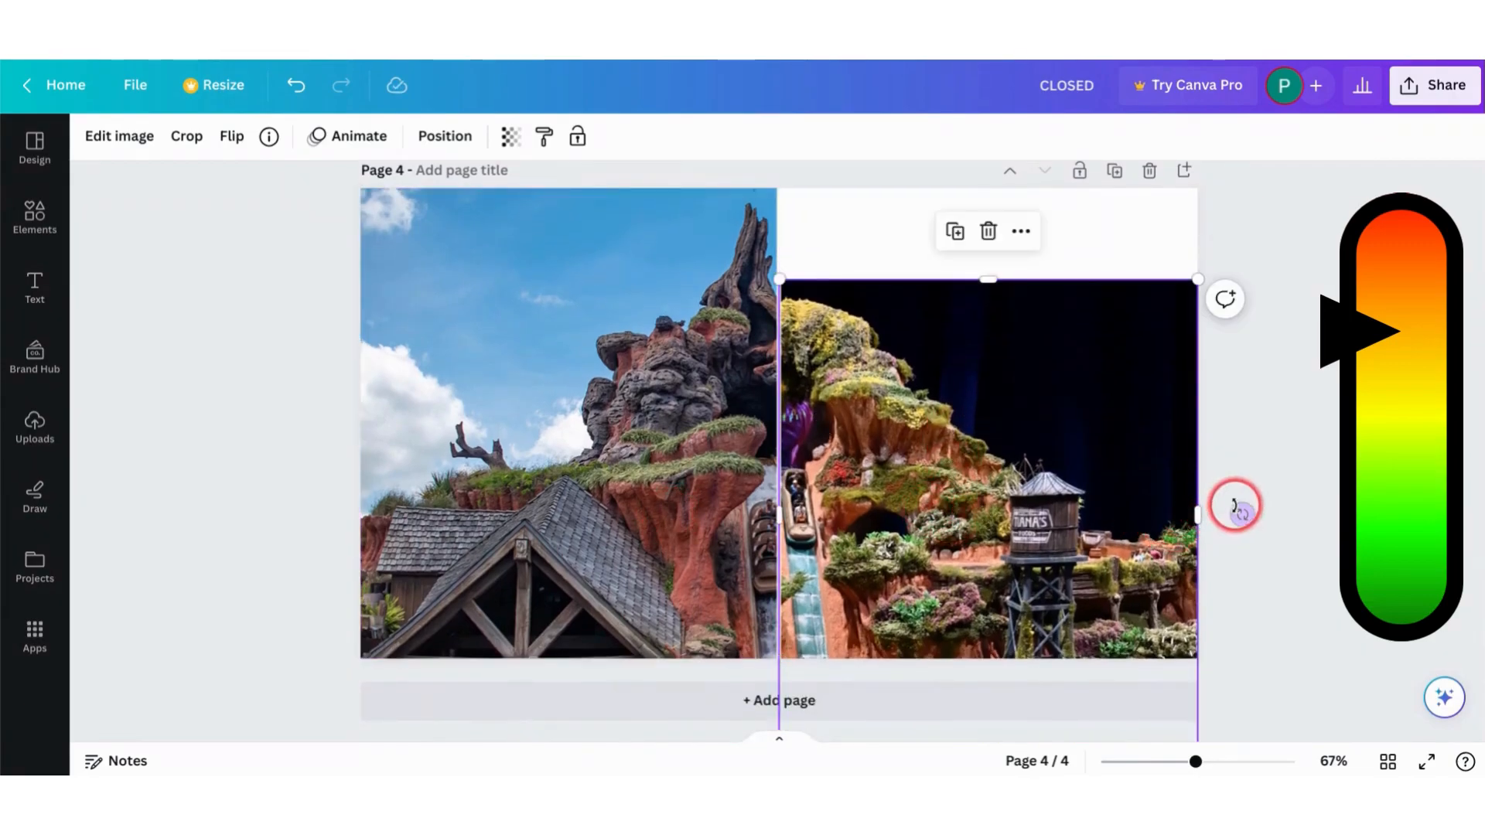
pyautogui.click(1253, 497)
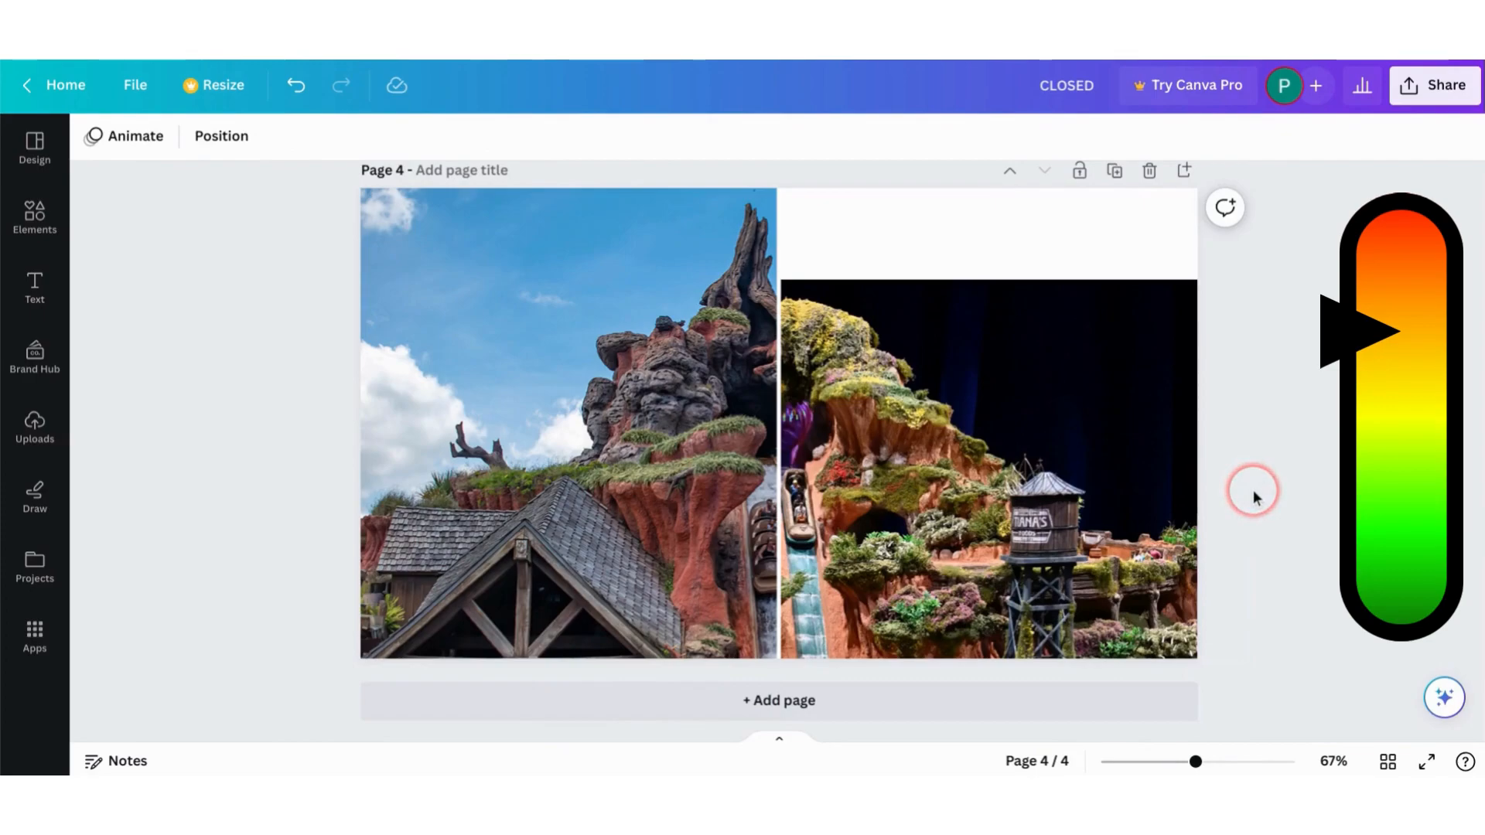
# Step: Narrow the left photo on page 4 slightly and shift the right photo left to meet it
pyautogui.click(799, 511)
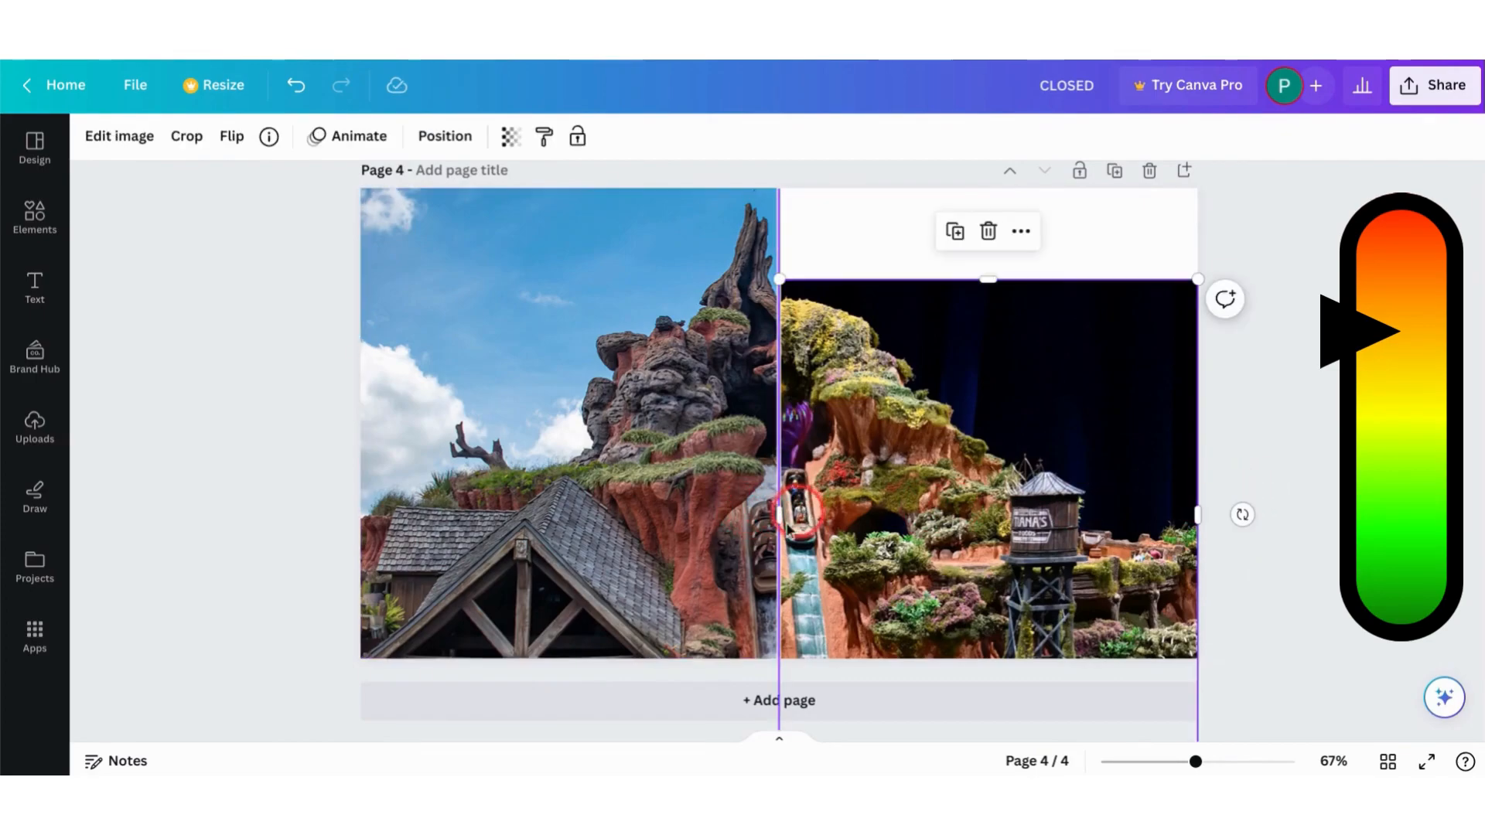
pyautogui.click(767, 490)
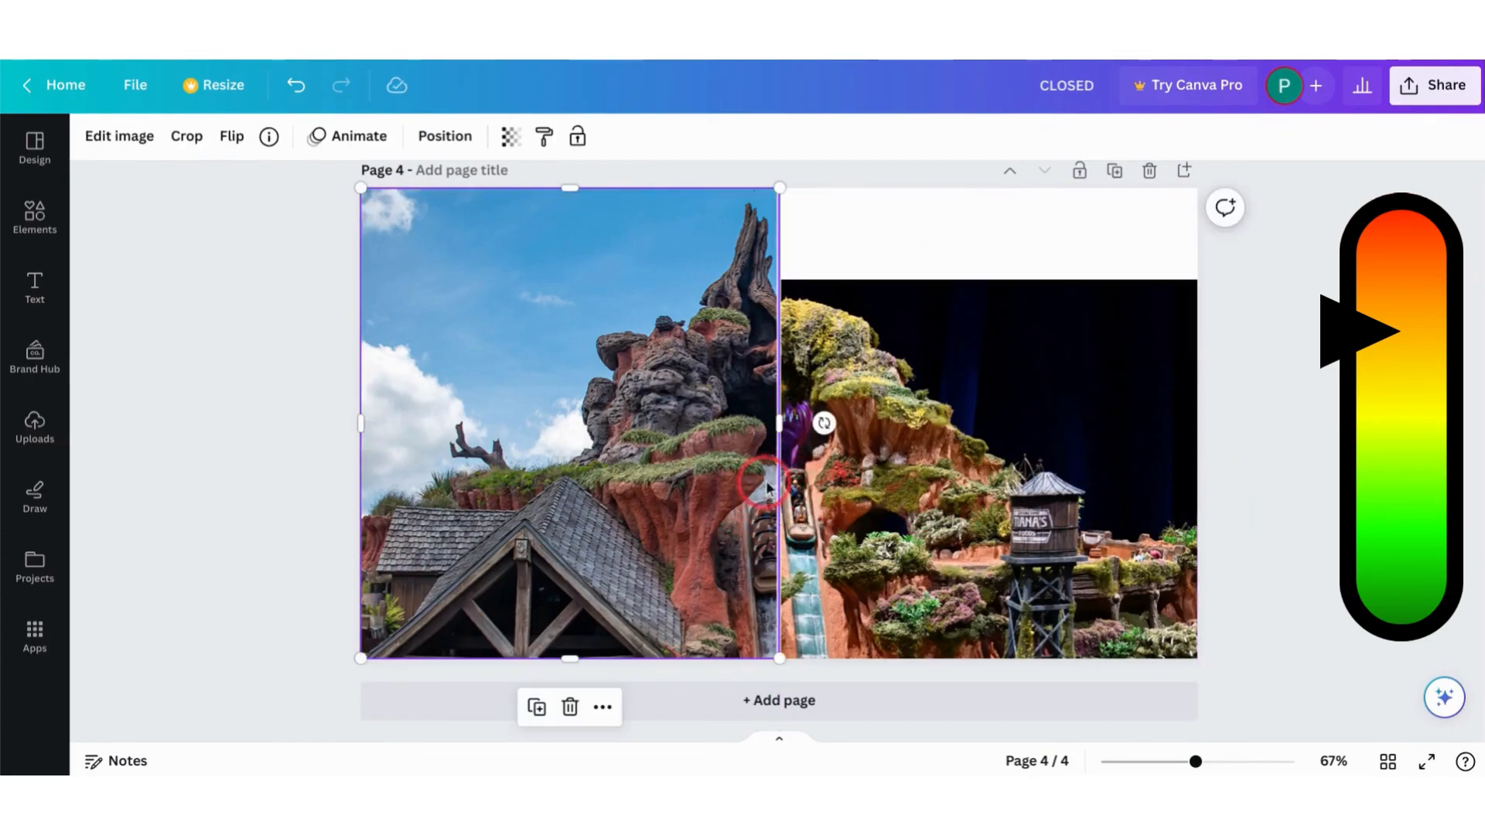
pyautogui.moveTo(781, 429)
pyautogui.mouseDown()
pyautogui.moveTo(761, 429)
pyautogui.moveTo(804, 443)
pyautogui.mouseUp()
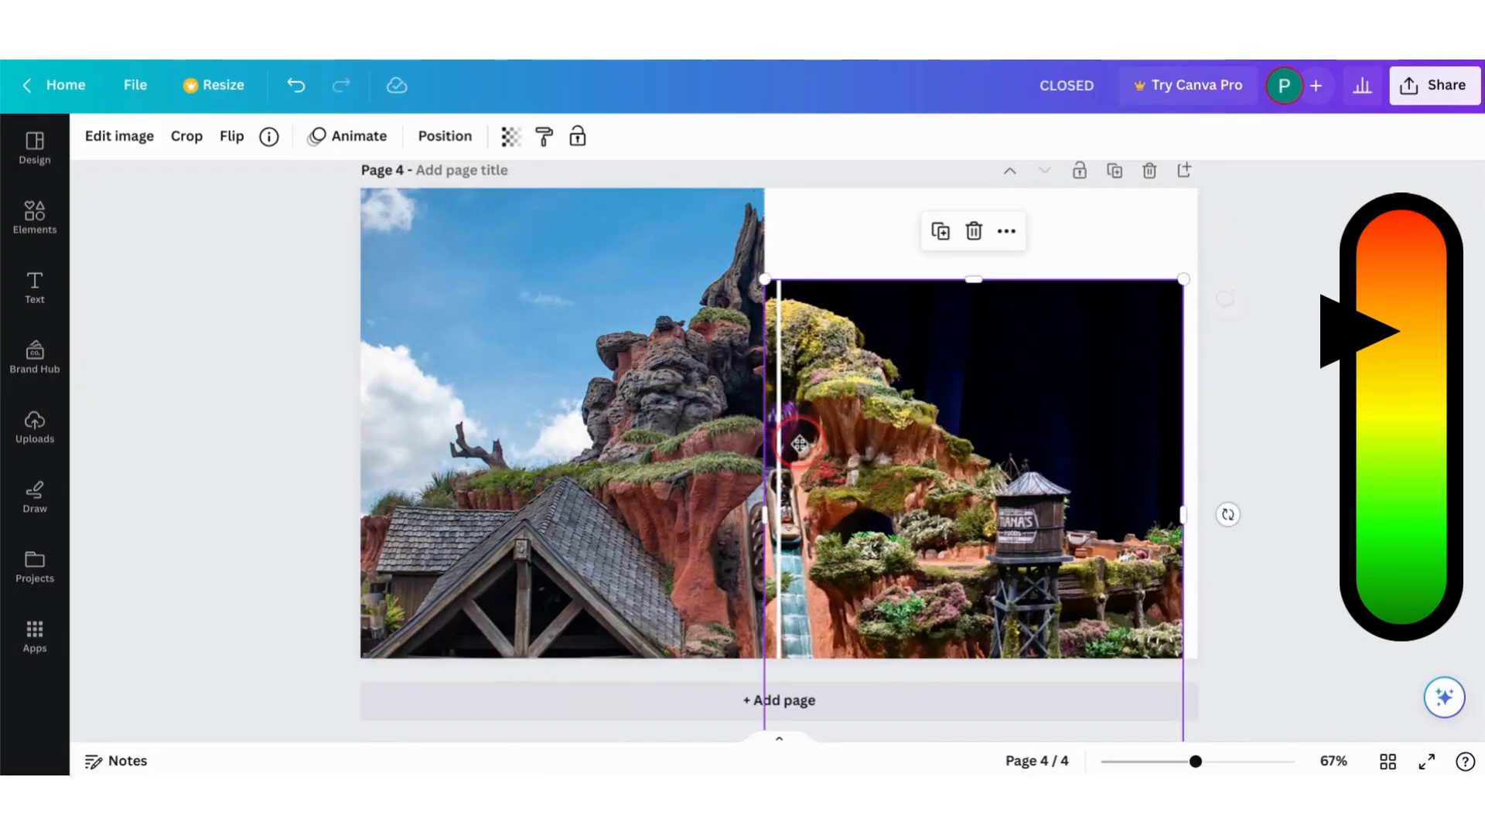
# Step: Move the white divider line onto the new boundary between the two page 4 photos
pyautogui.click(1253, 418)
pyautogui.click(956, 409)
pyautogui.moveTo(776, 396); pyautogui.dragTo(764, 392)
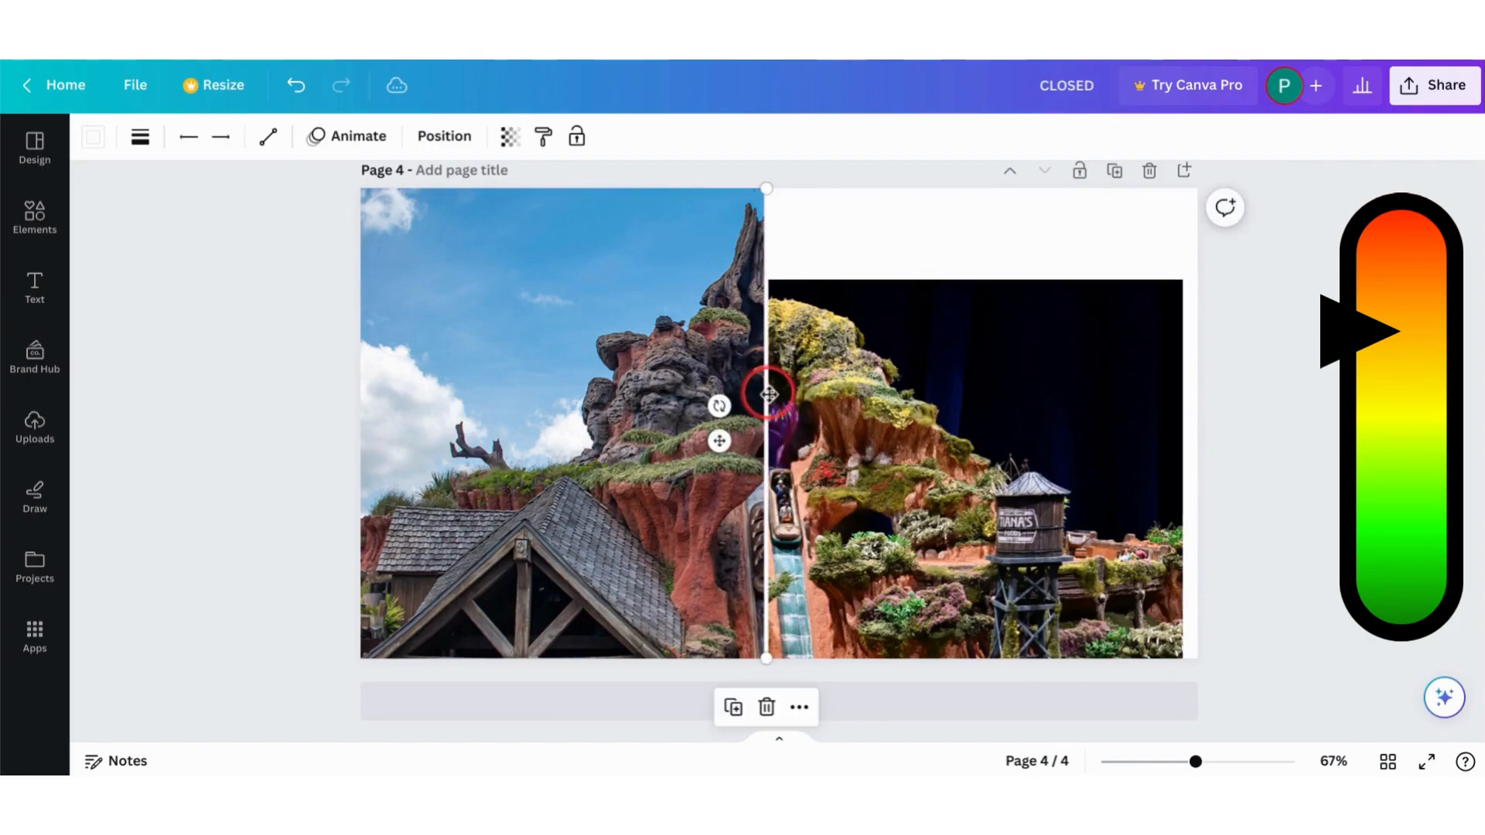
pyautogui.click(247, 311)
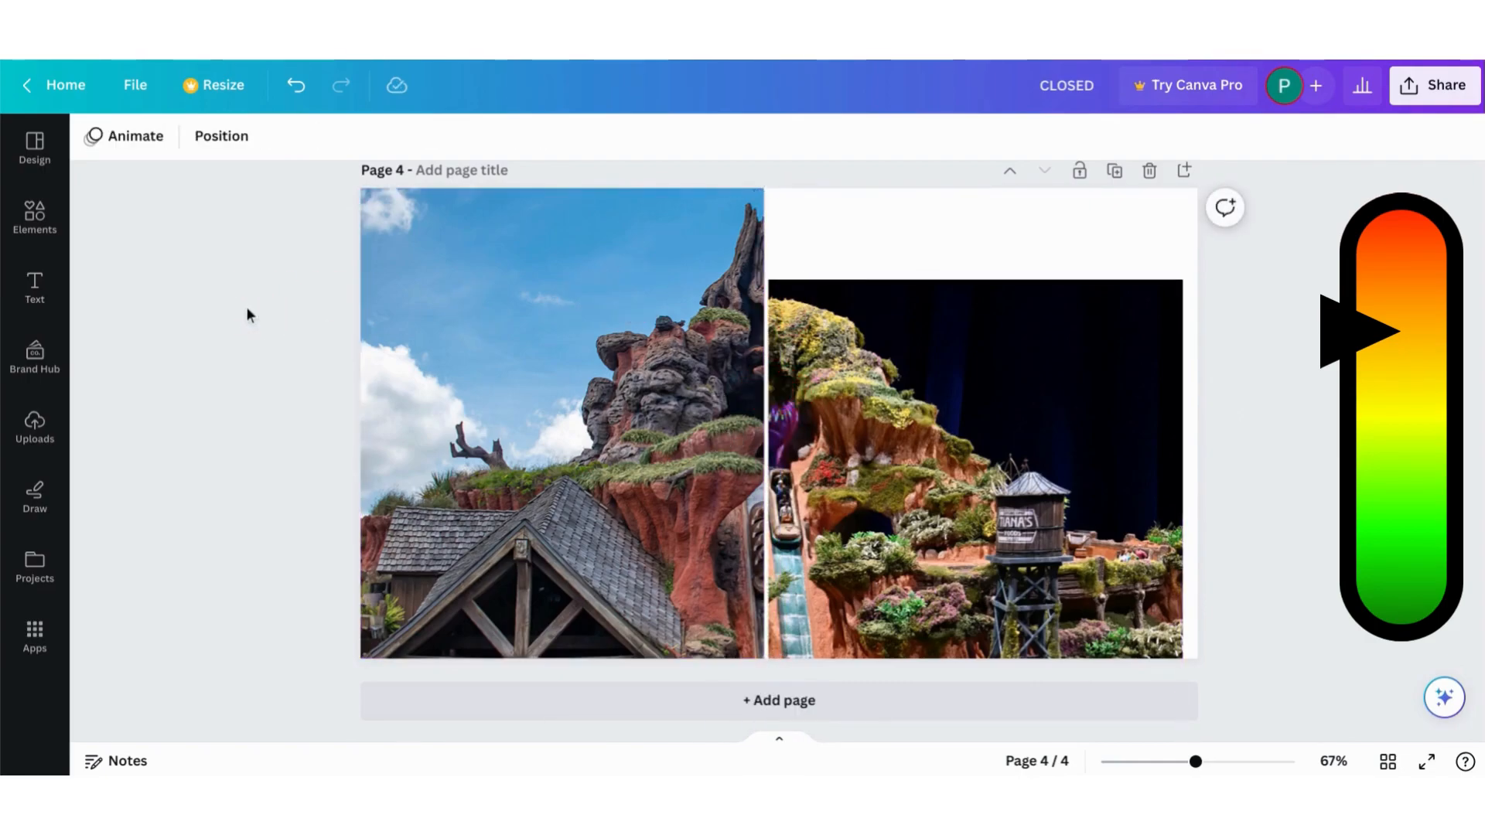
# Step: Add a rectangle filling the empty strip above the right photo on page 4
pyautogui.press('r')
pyautogui.click(777, 449)
pyautogui.moveTo(797, 470); pyautogui.dragTo(1199, 280)
# Step: Enlarge the right photo on page 4 until it reaches the page's right edge
pyautogui.click(1162, 550)
pyautogui.scroll(-1, 1185, 662)
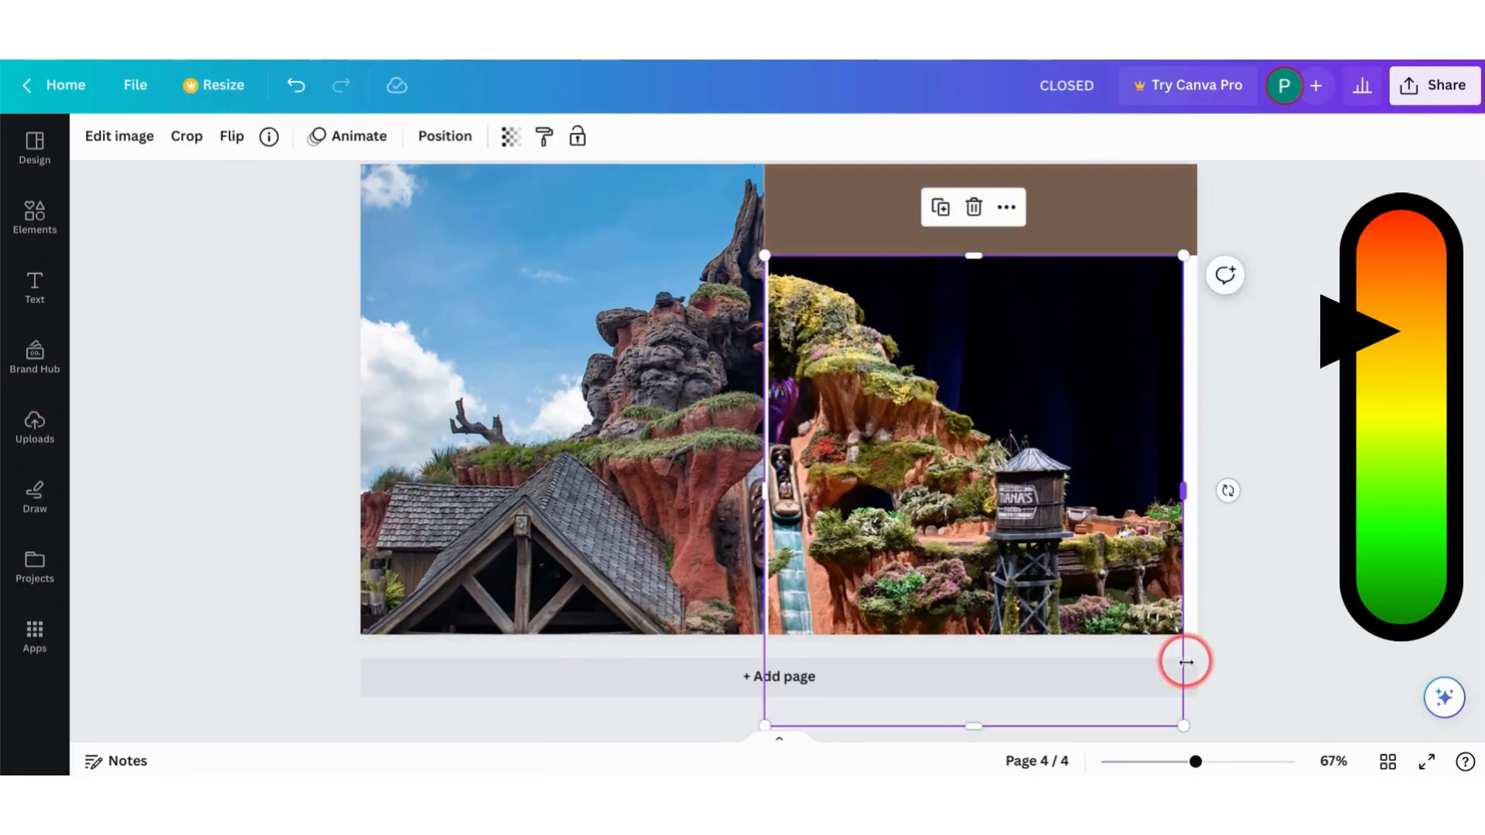
pyautogui.moveTo(1183, 725); pyautogui.dragTo(1200, 733)
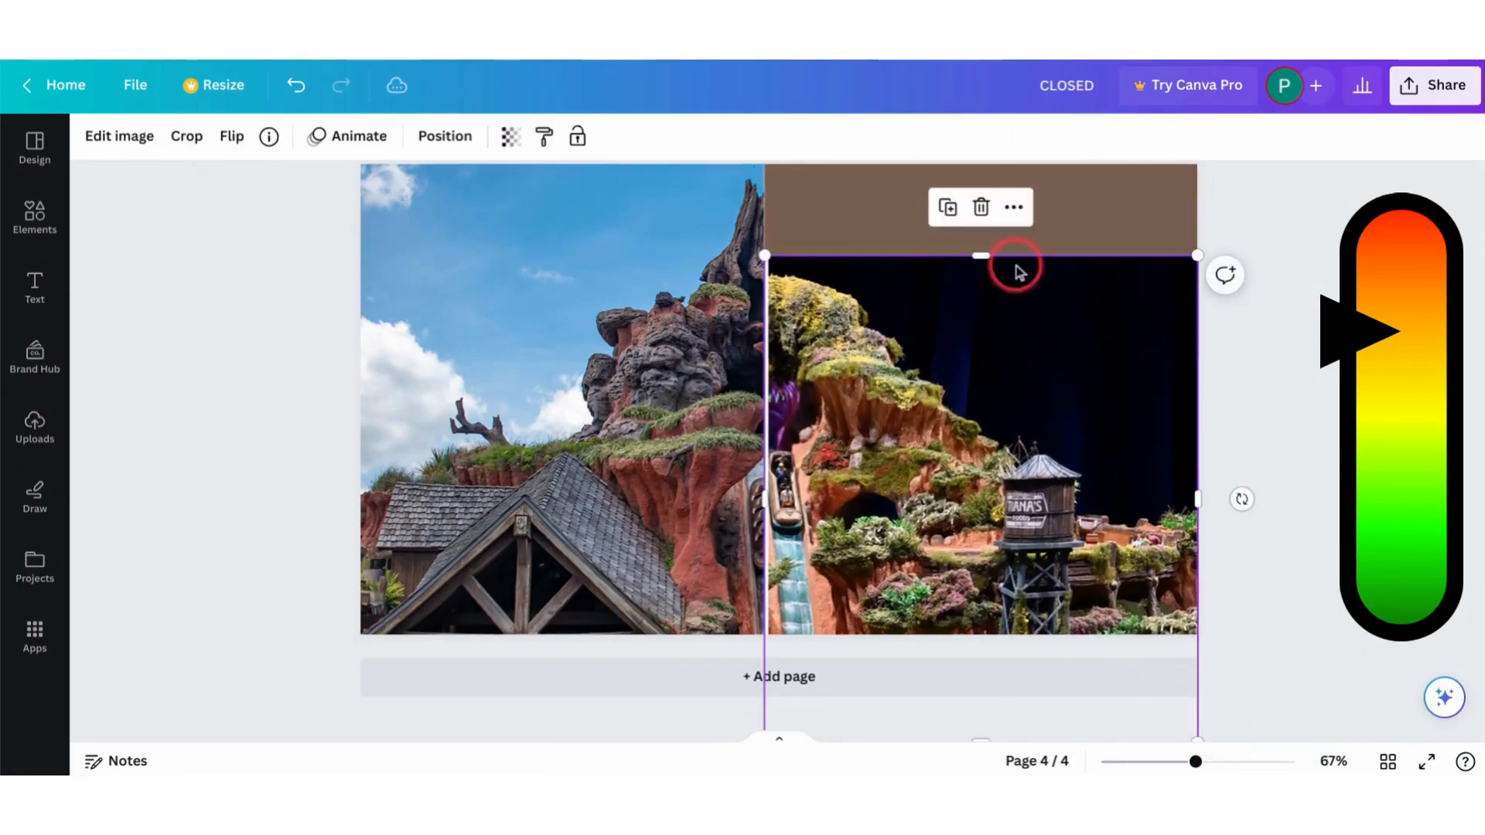
# Step: Fill the rectangle above the right photo with the near-black colour taken from that photo
pyautogui.click(1079, 249)
pyautogui.scroll(1, 1055, 251)
pyautogui.click(188, 137)
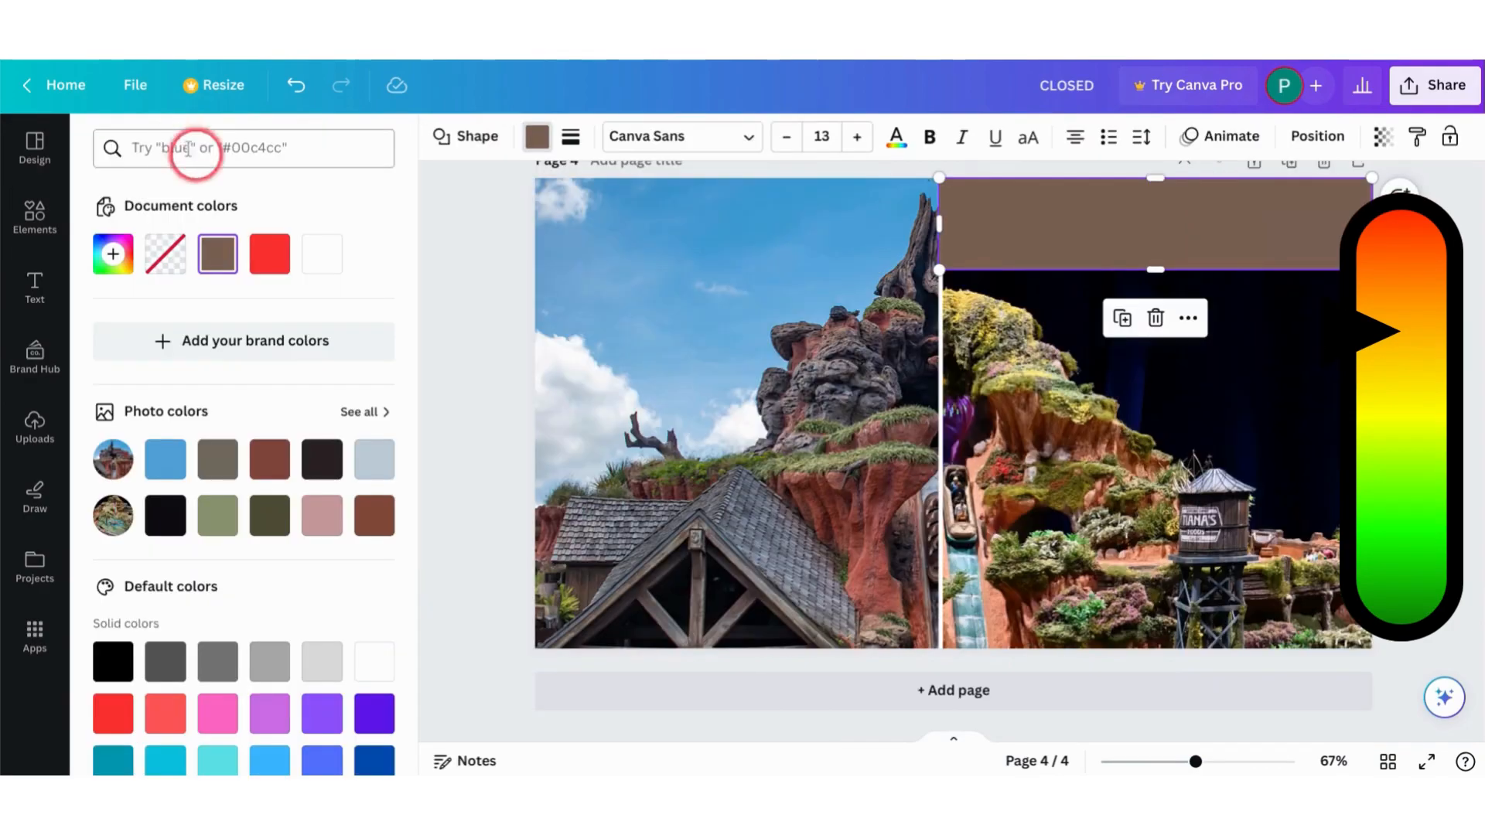
pyautogui.click(156, 529)
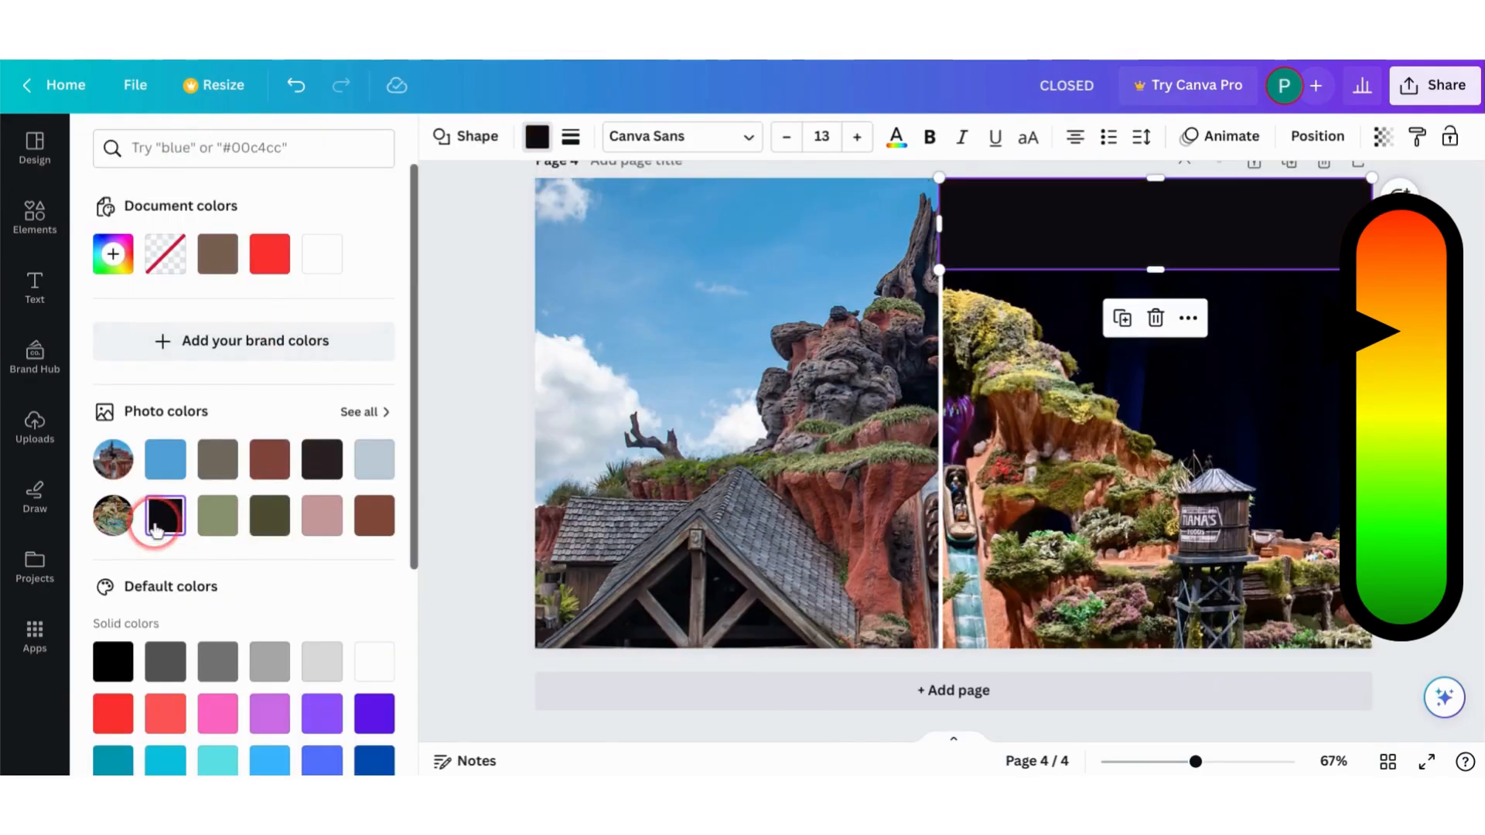
# Step: Bring the white divider line on page 4 to the front, above the photos and the rectangle
pyautogui.click(948, 313)
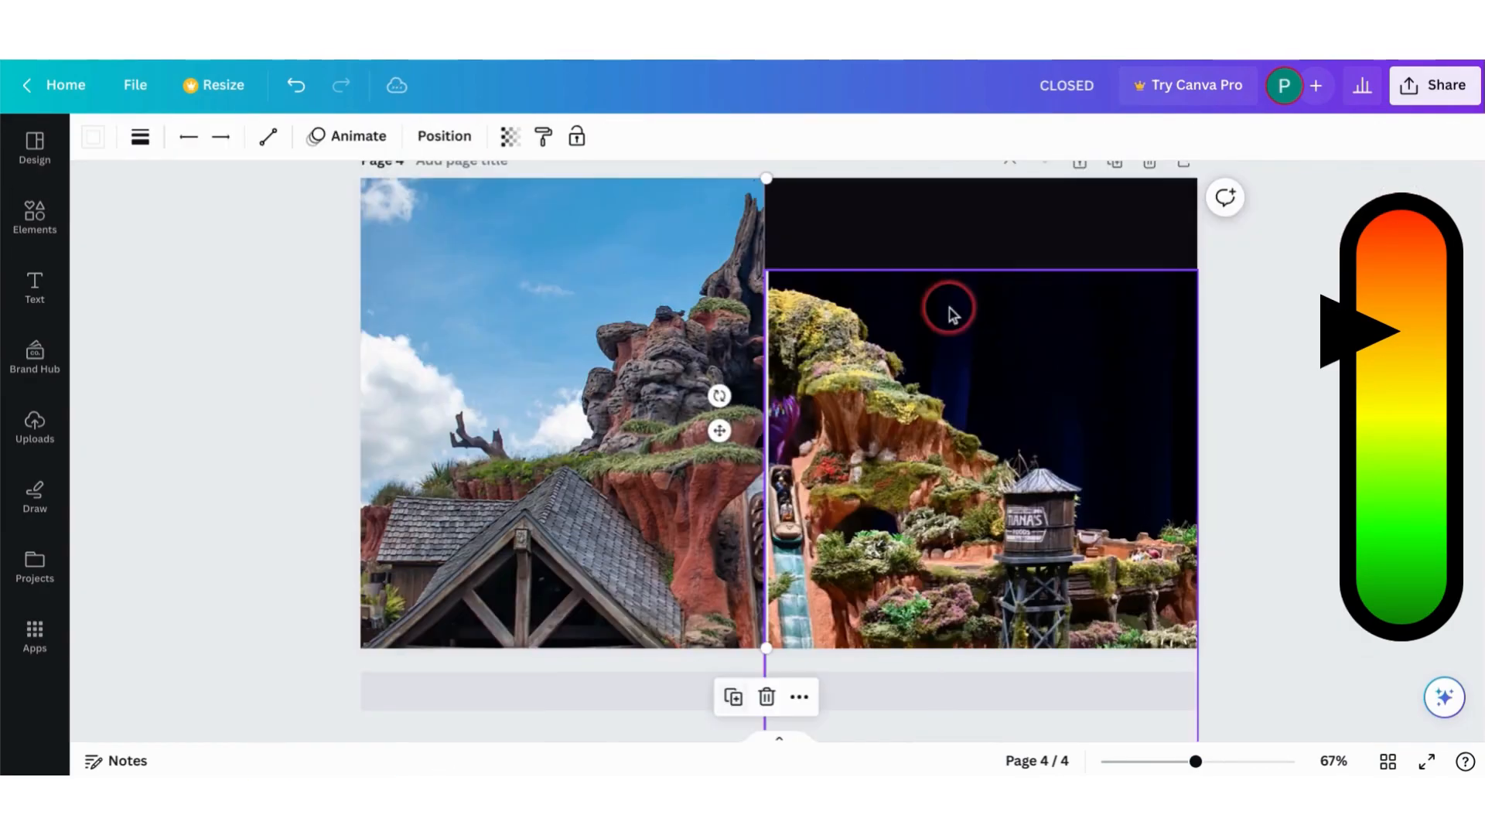
pyautogui.click(804, 696)
pyautogui.moveTo(890, 435)
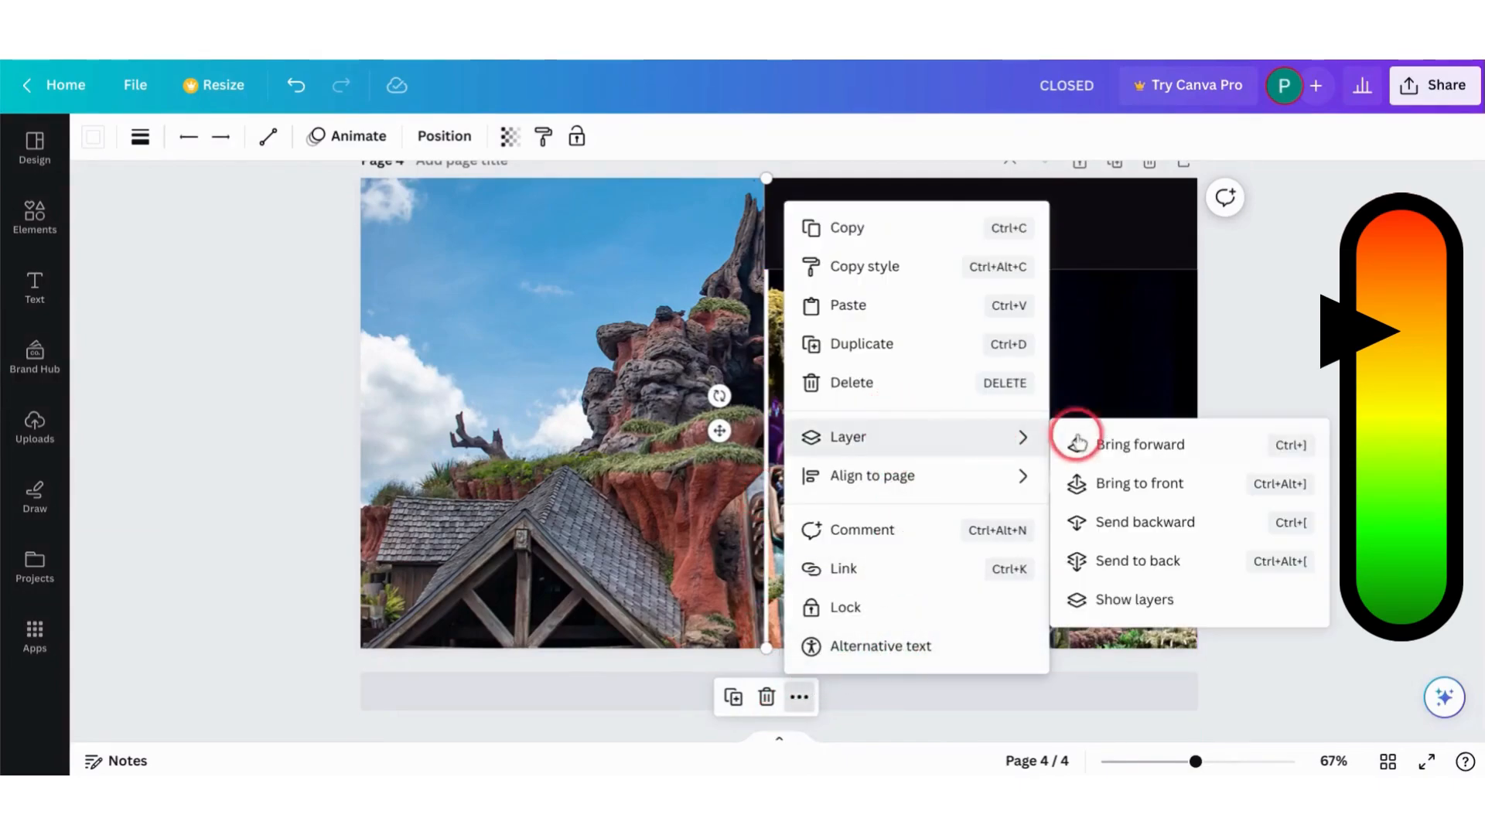
pyautogui.click(1152, 485)
pyautogui.click(1464, 491)
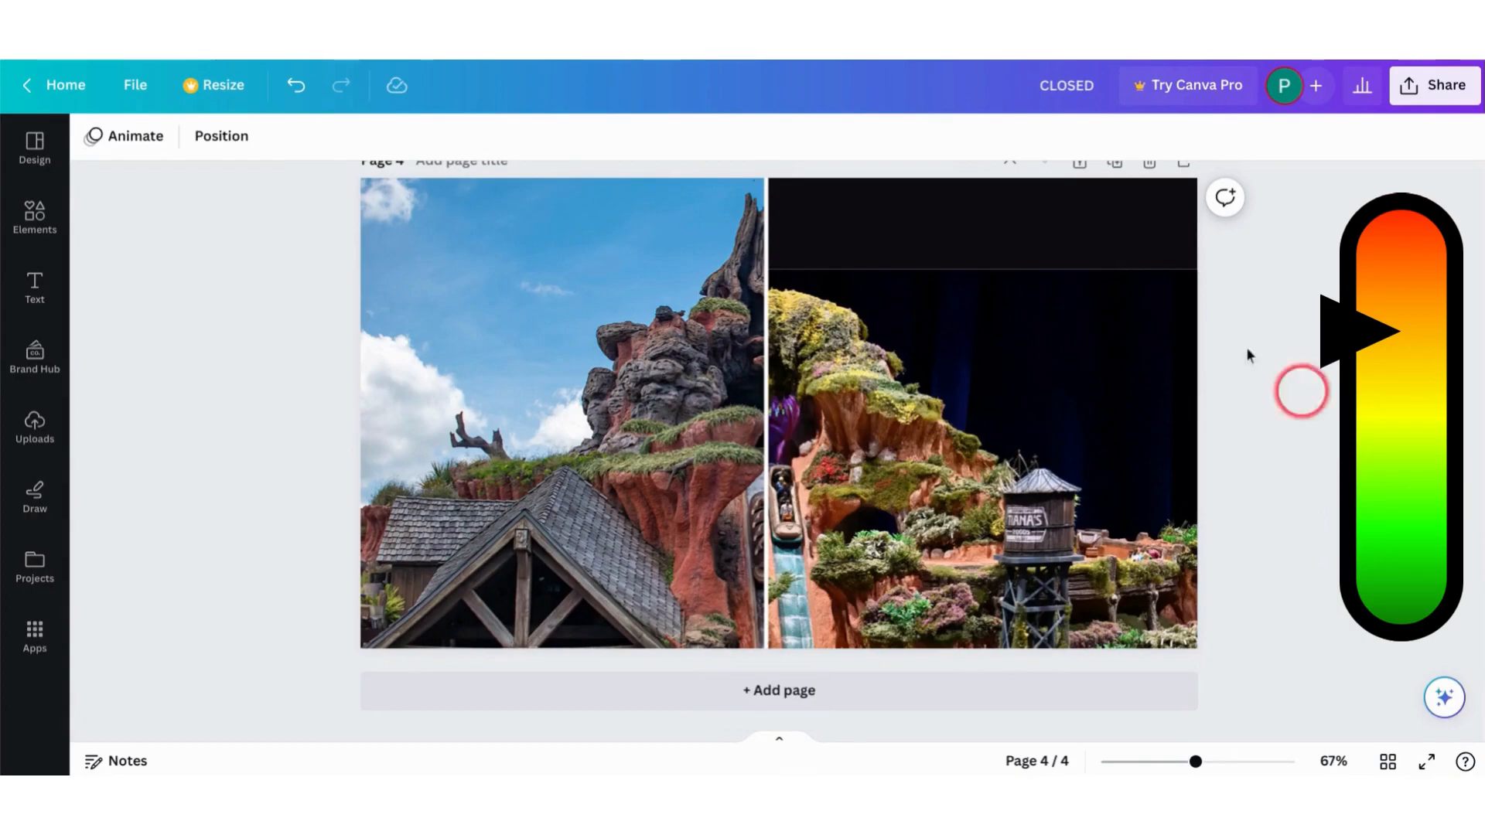
# Step: Extend the black rectangle slightly downwards so it overlaps the top edge of the right photo
pyautogui.click(1058, 267)
pyautogui.moveTo(985, 269); pyautogui.dragTo(984, 276)
pyautogui.click(1071, 305)
pyautogui.click(1350, 356)
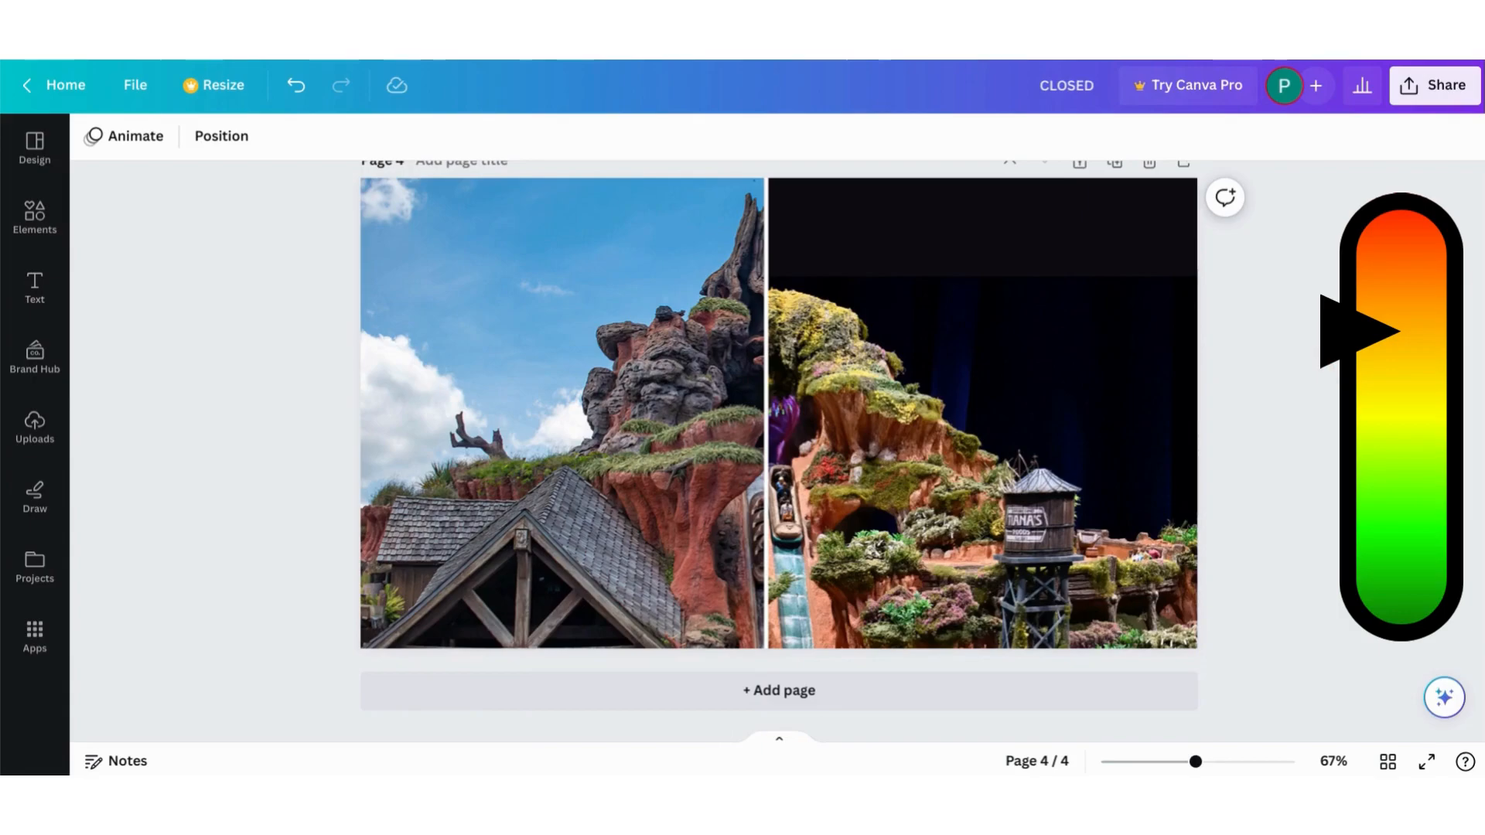
# Step: Copy the white curved arrow from page 3 onto page 4
pyautogui.scroll(3, 692, 367)
pyautogui.click(711, 259)
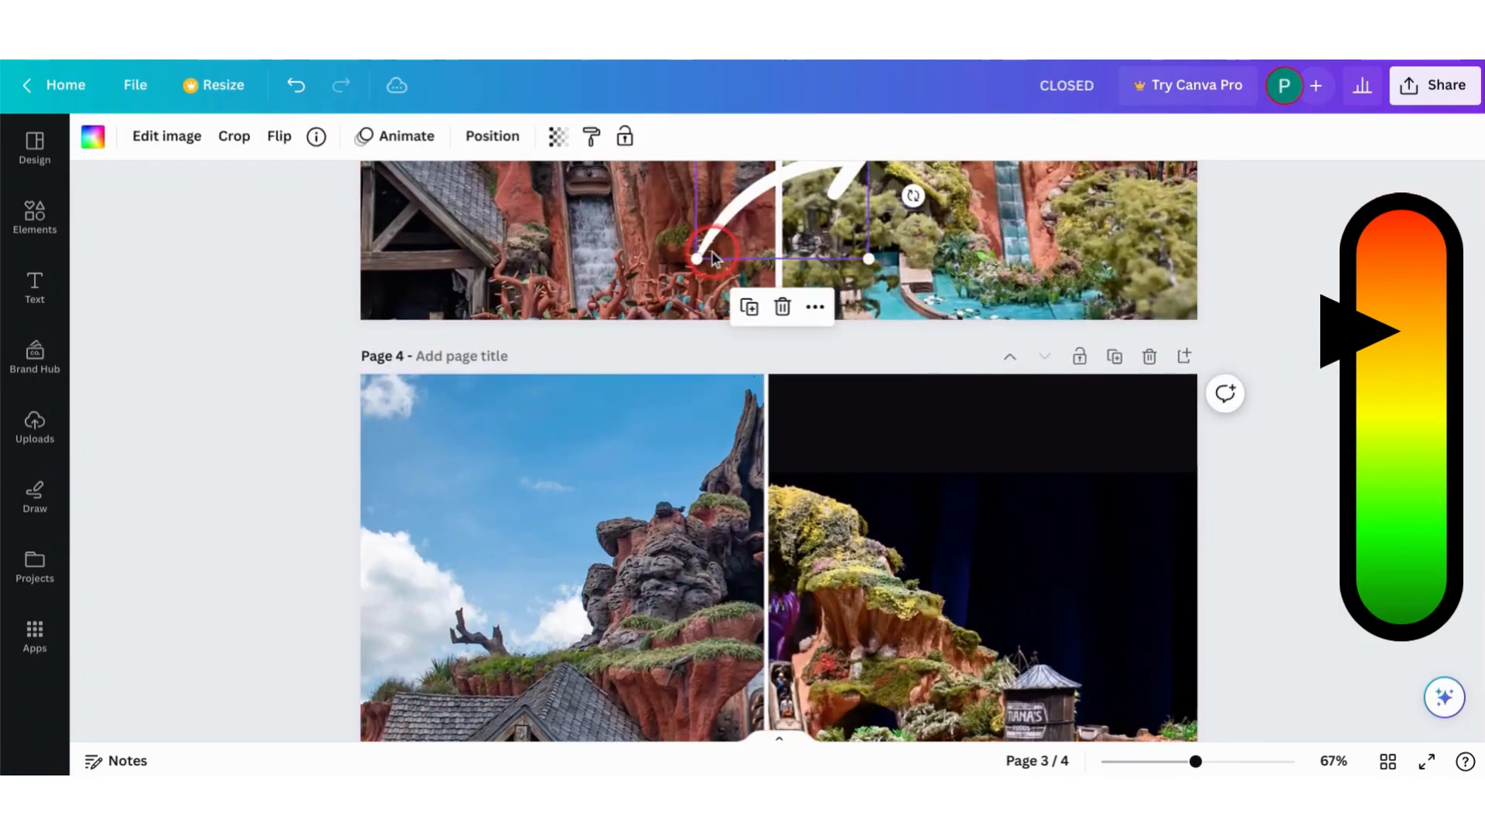
pyautogui.hotkey('ctrl', 'c')
pyautogui.scroll(-3, 706, 249)
pyautogui.hotkey('ctrl', 'v')
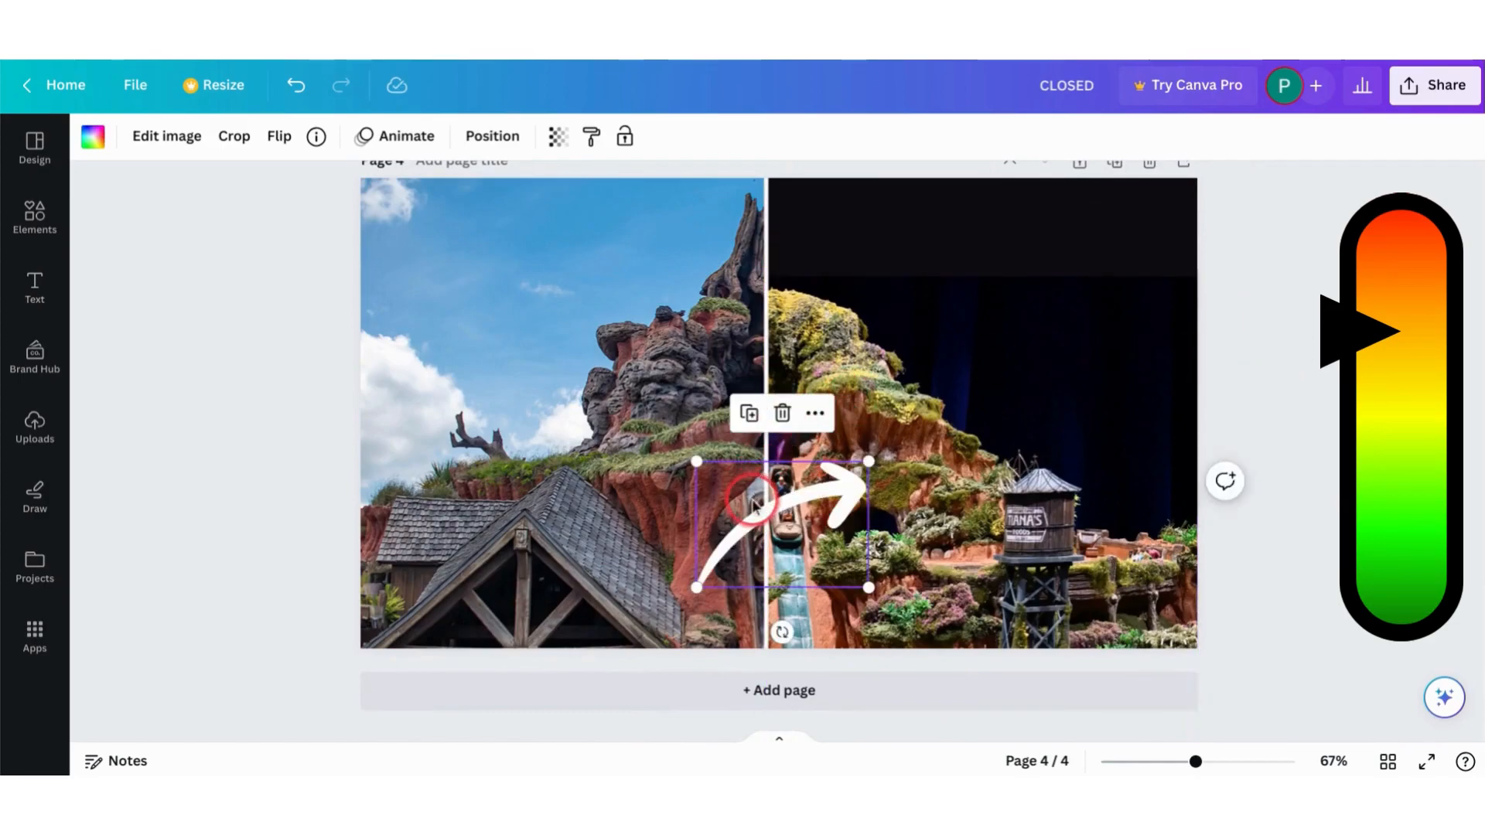
pyautogui.click(790, 647)
pyautogui.click(750, 545)
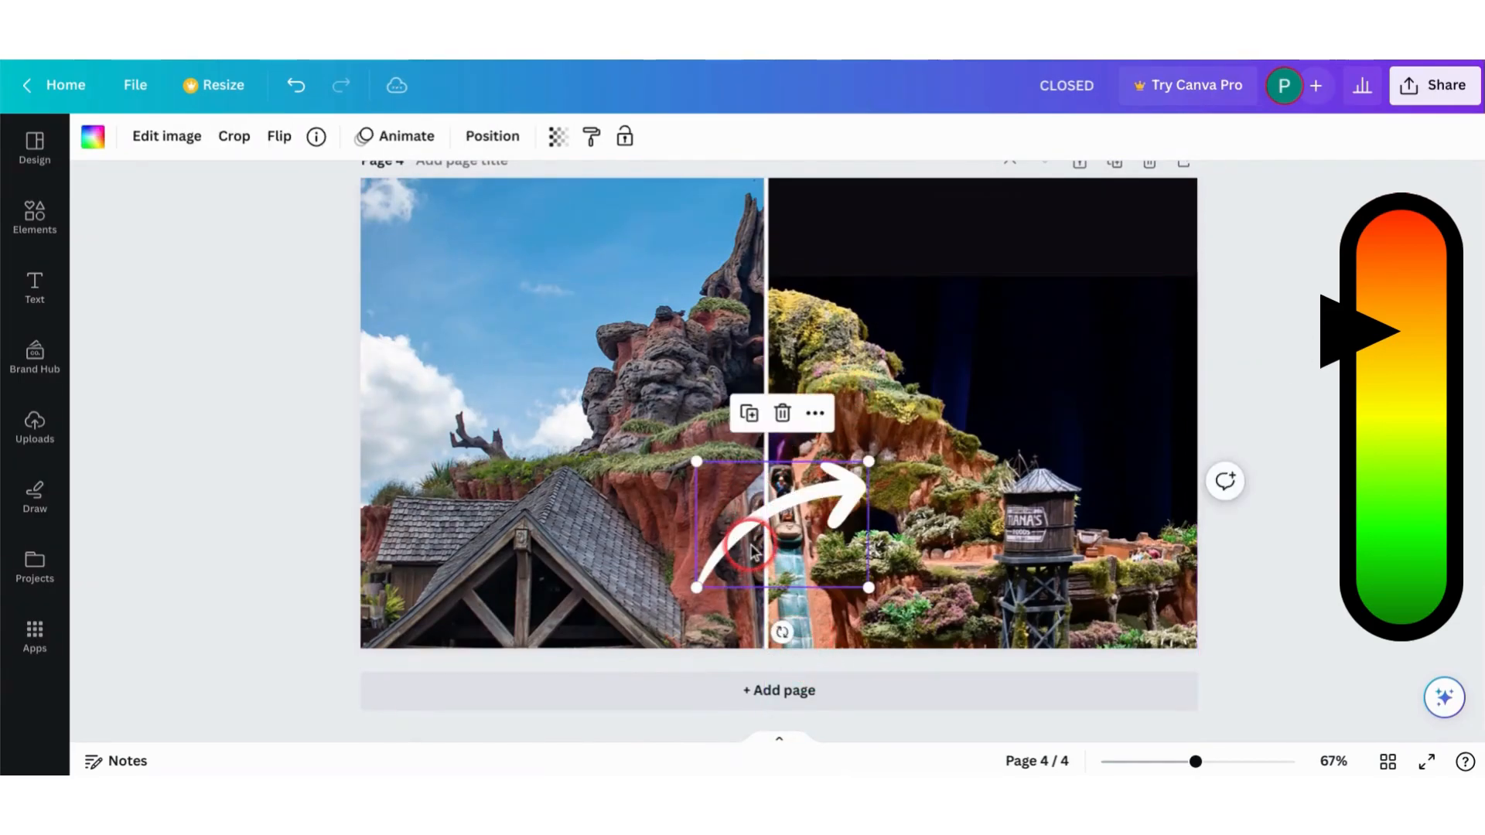
# Step: Rotate the curved arrow on page 4 and place it in the dark sky, pointing left at the mountain top
pyautogui.moveTo(783, 631); pyautogui.dragTo(1065, 272)
pyautogui.moveTo(945, 328); pyautogui.dragTo(906, 335)
pyautogui.click(1281, 389)
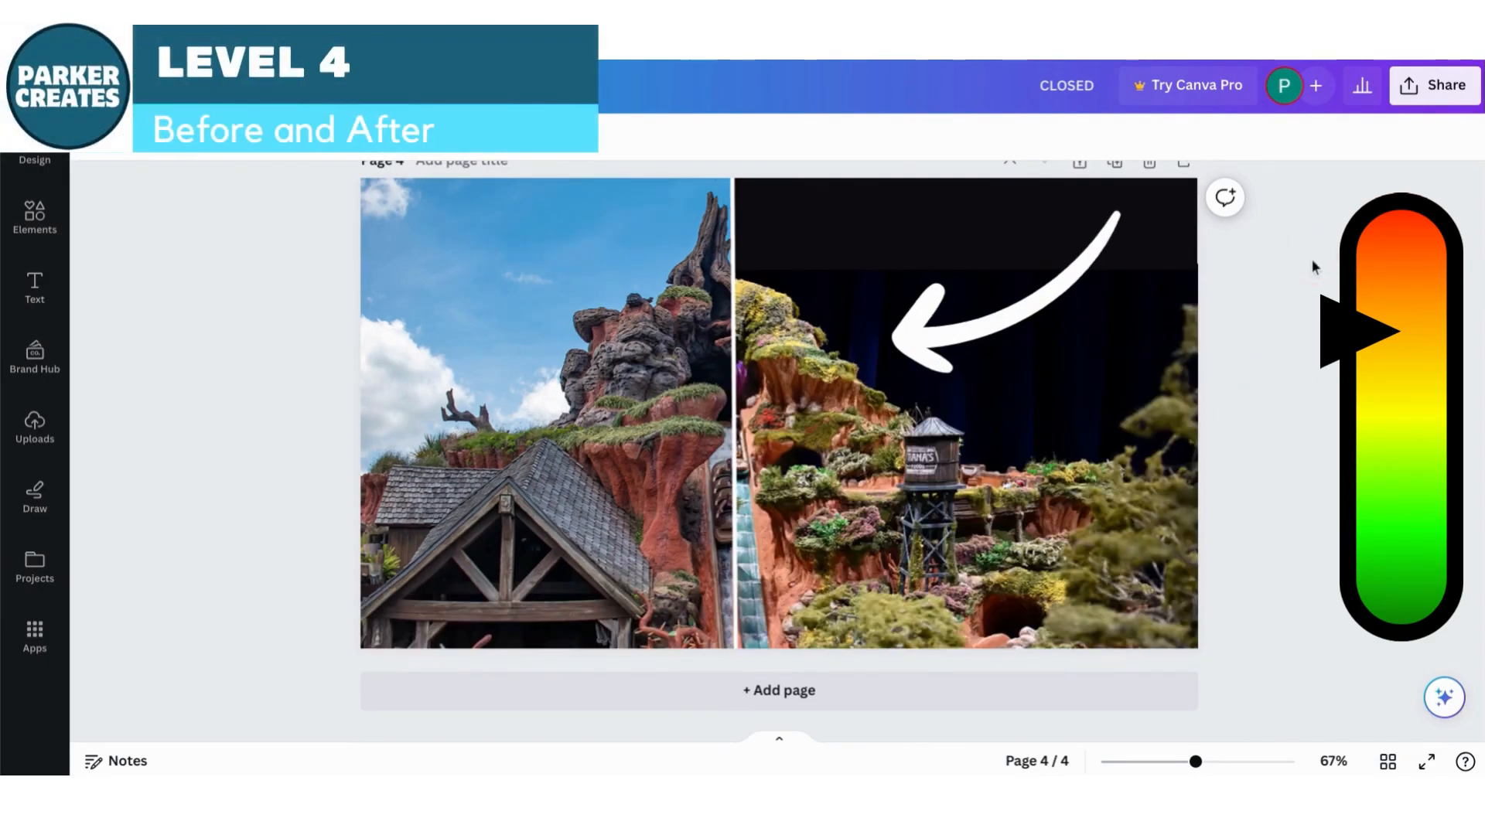
# Step: Add page 5 and place the daytime ride photo against its right edge
pyautogui.click(886, 676)
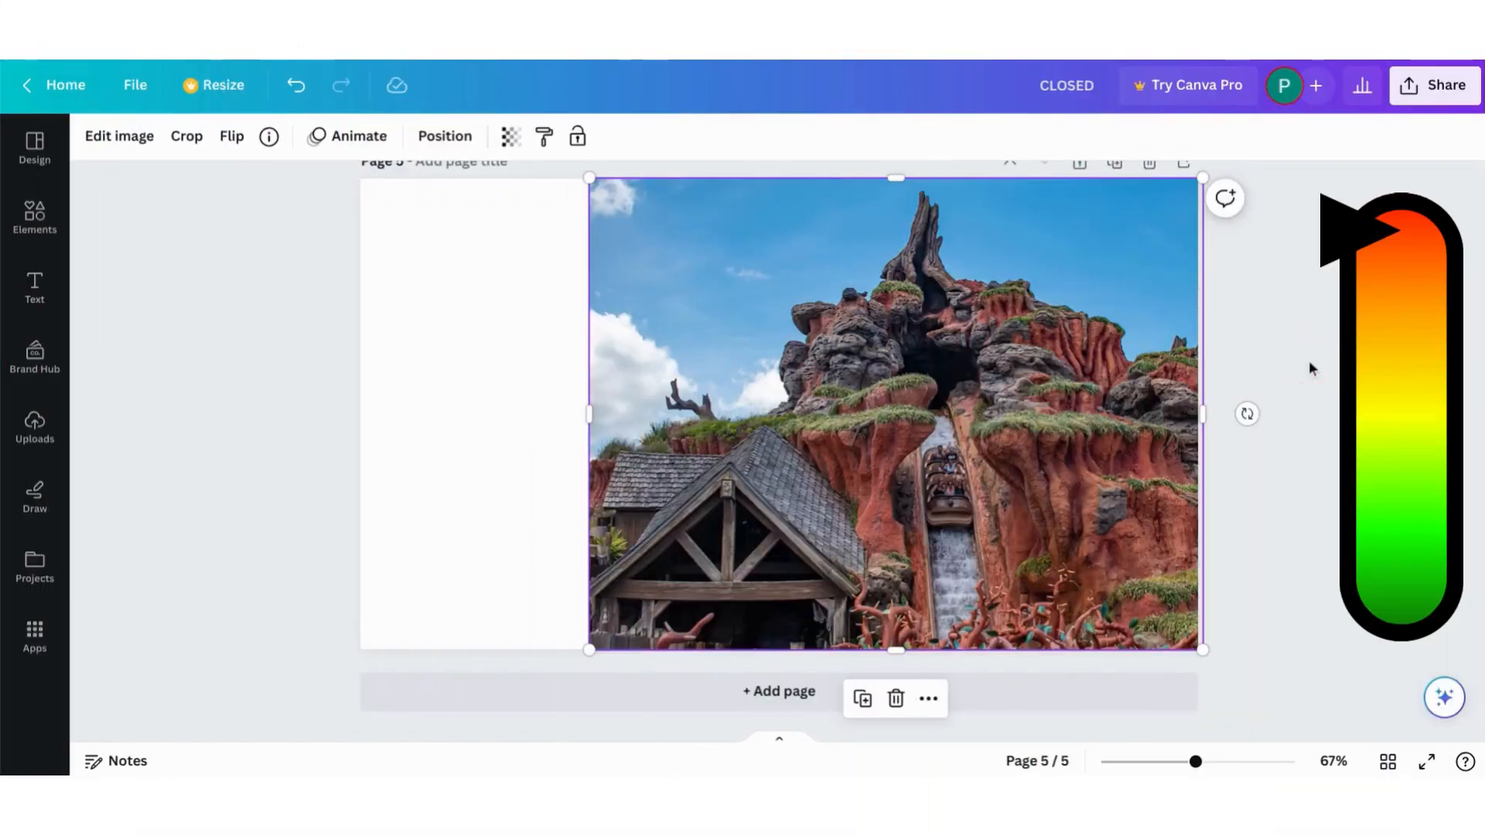
pyautogui.click(1309, 360)
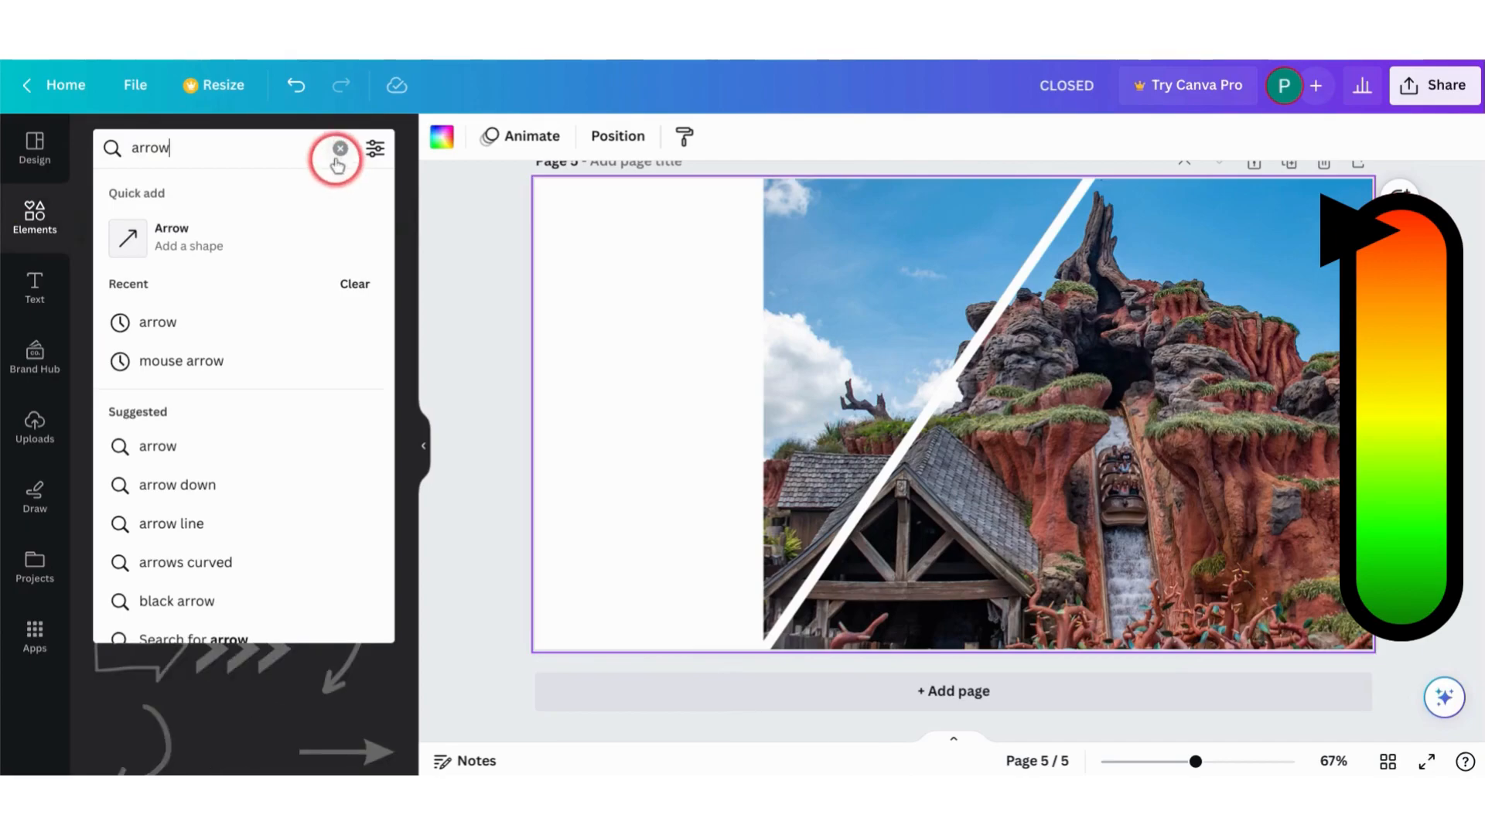
# Step: Search the elements for "audio" and place a speaker graphic in the lower right of page 5
pyautogui.click(334, 148)
pyautogui.write('audio')
pyautogui.press('Return')
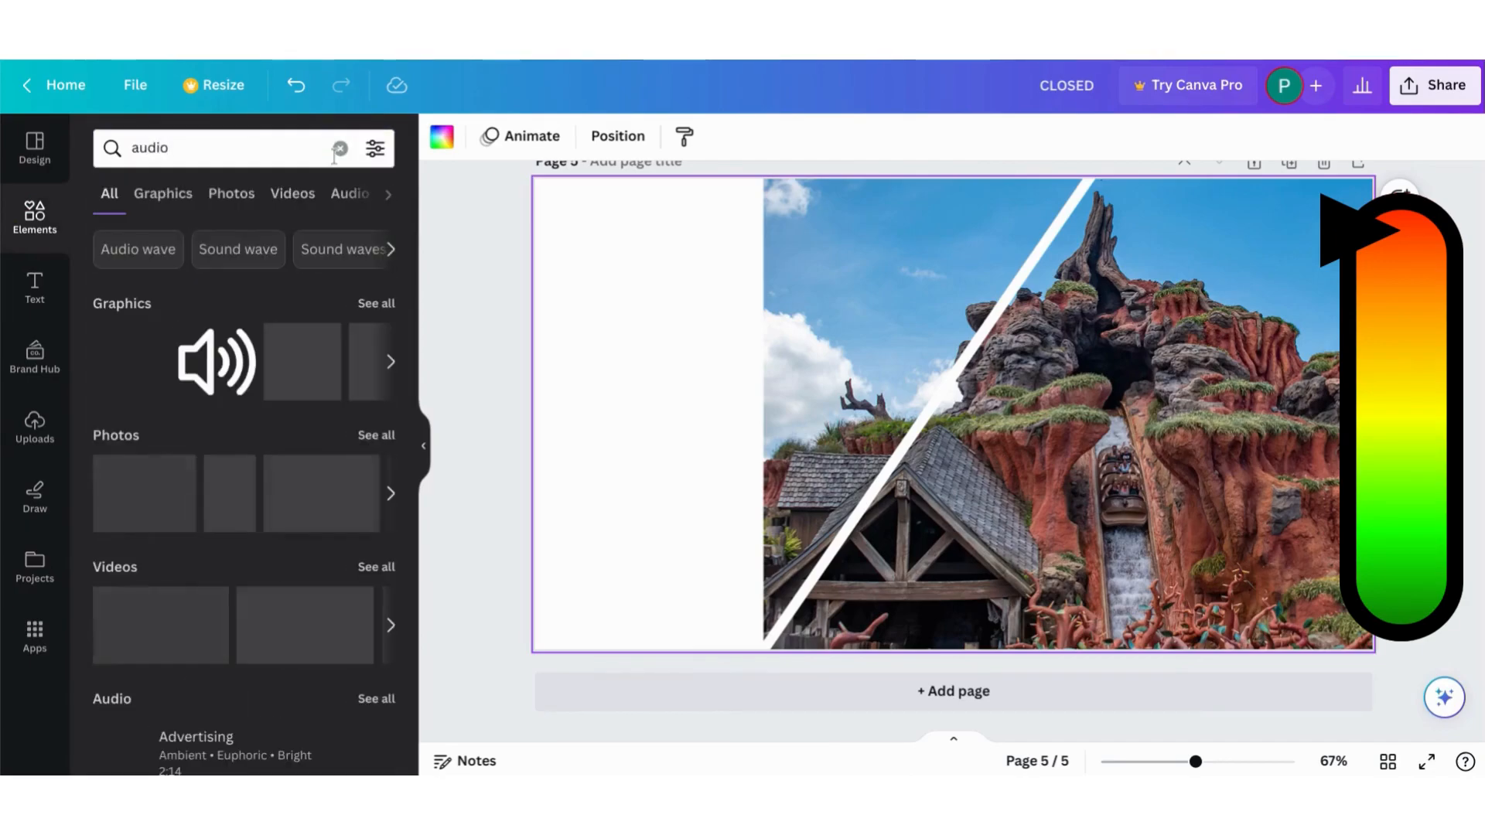
pyautogui.moveTo(452, 394); pyautogui.dragTo(1241, 534)
# Step: Colour the speaker graphic white, shrink it slightly and tilt it a little counterclockwise in the page 5 corner
pyautogui.click(440, 137)
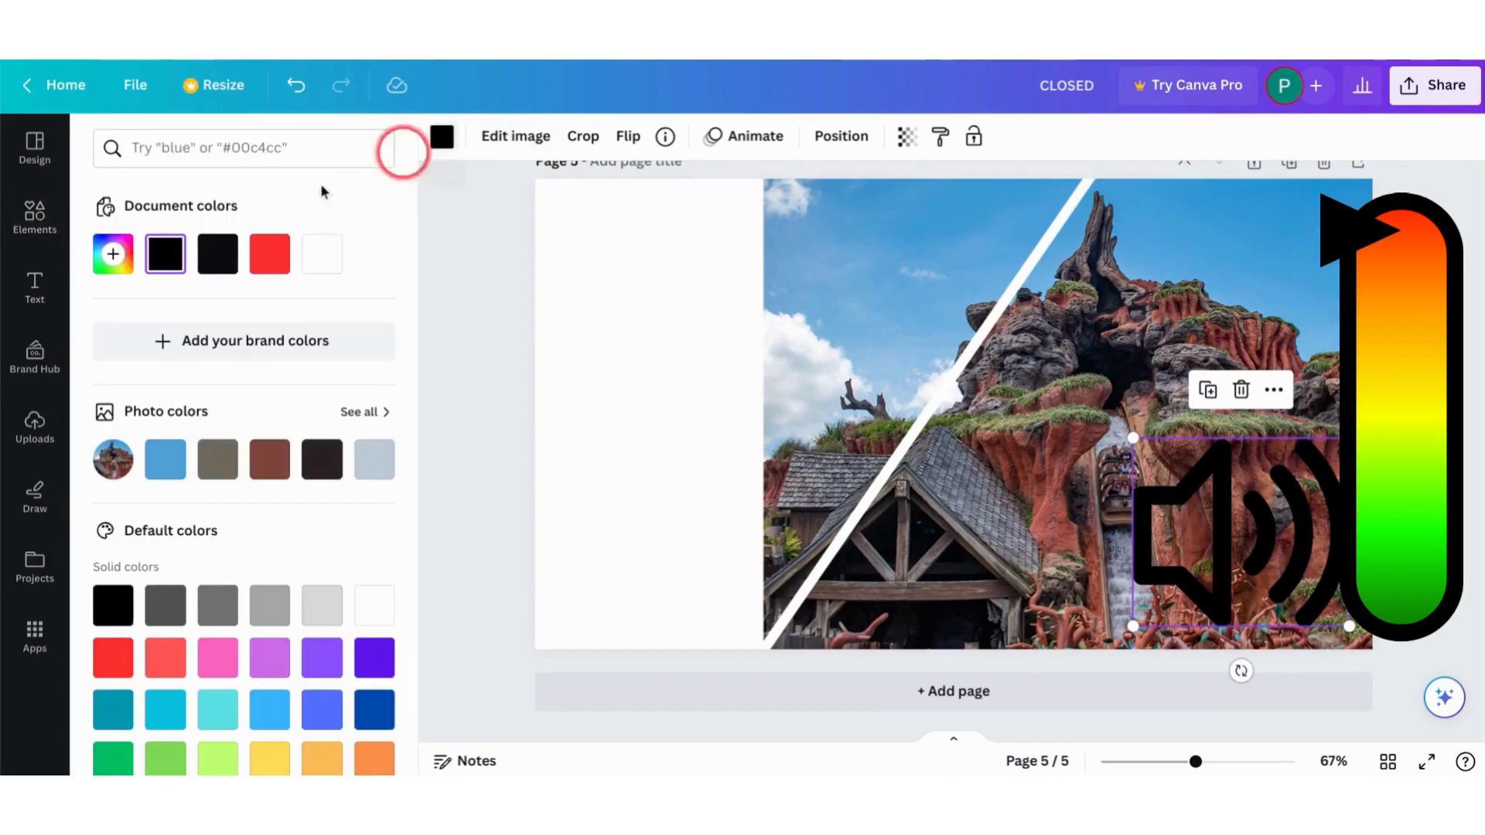
pyautogui.click(321, 254)
pyautogui.moveTo(1150, 460); pyautogui.dragTo(1192, 490)
pyautogui.moveTo(1270, 670); pyautogui.dragTo(1279, 670)
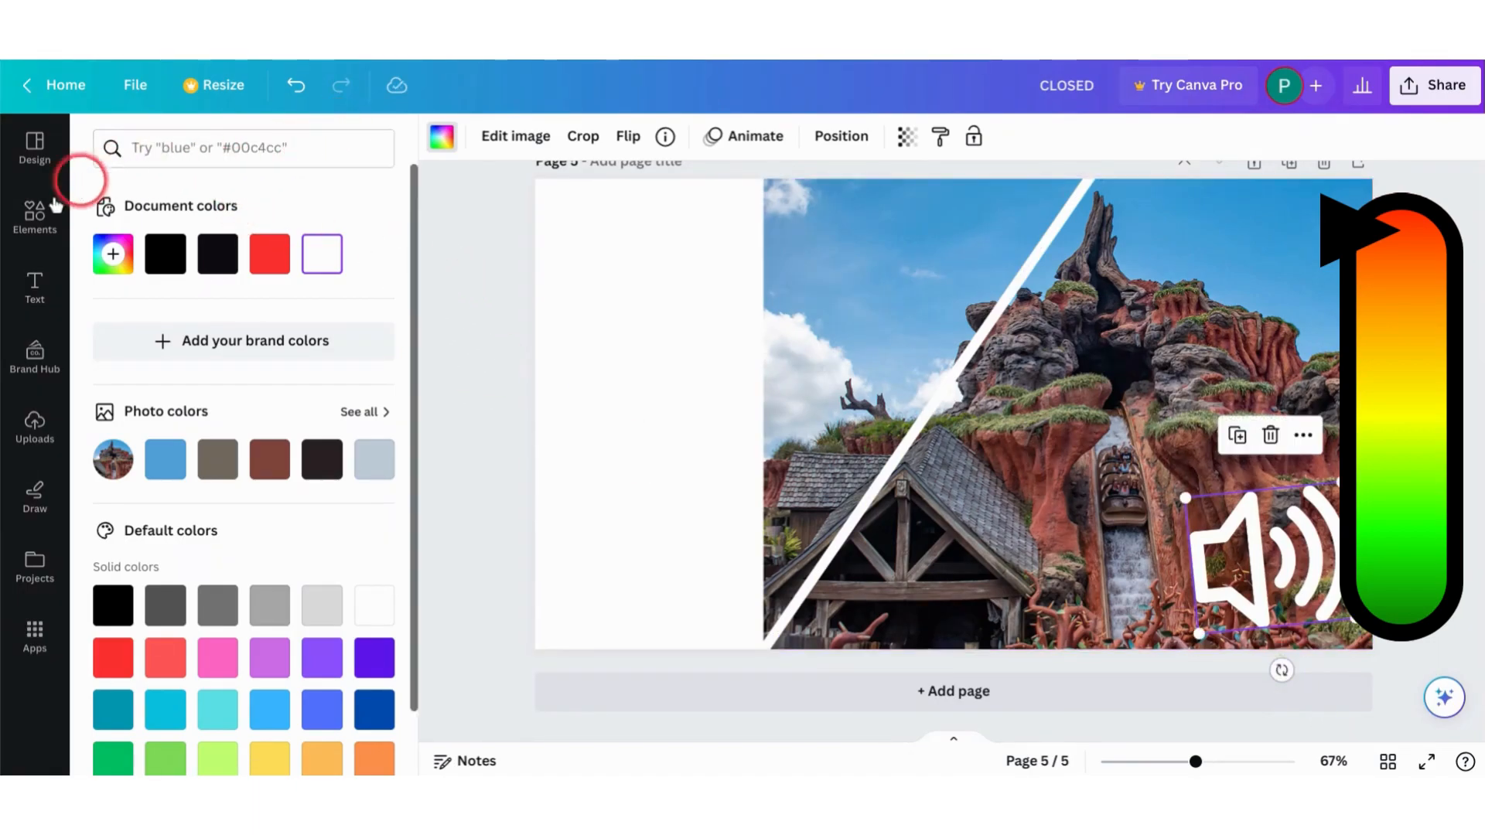
# Step: Search the elements for "no" and place the dark red prohibition sign over the speaker graphic on page 5
pyautogui.click(33, 210)
pyautogui.click(174, 155)
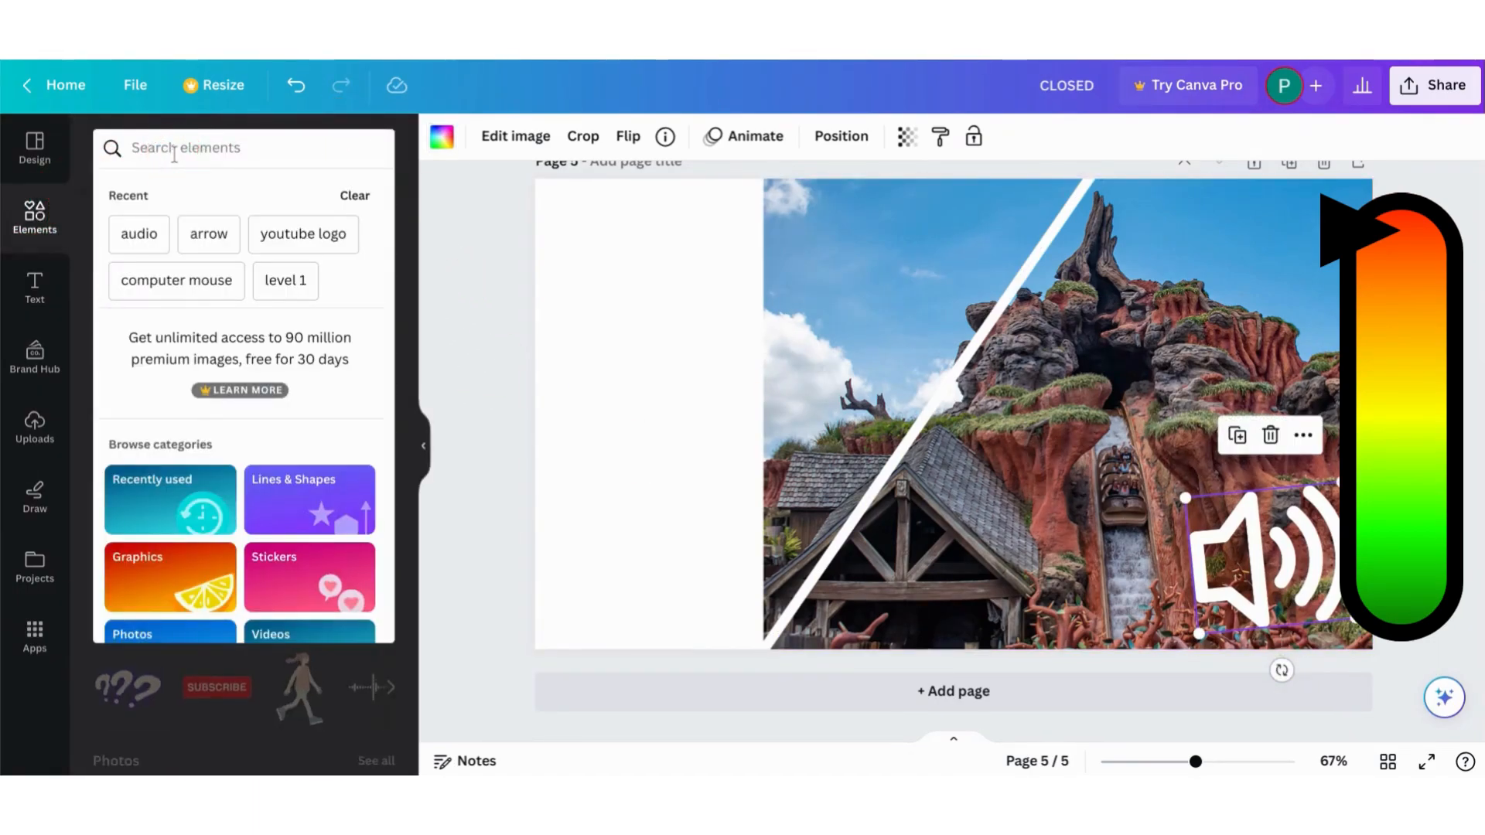
pyautogui.write('no')
pyautogui.press('Return')
pyautogui.moveTo(253, 381); pyautogui.dragTo(1242, 515)
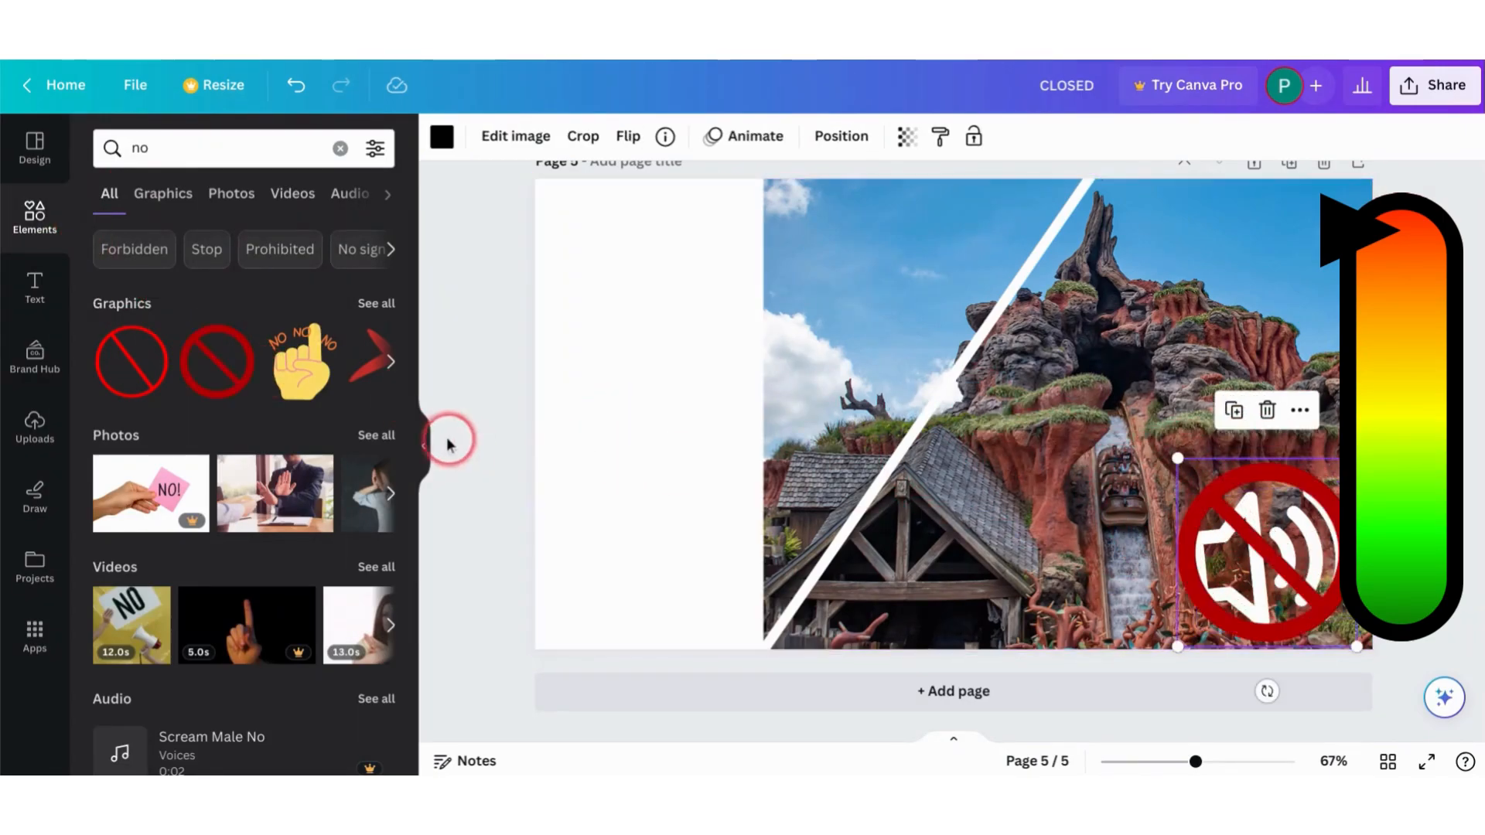
pyautogui.click(421, 440)
# Step: Add a heading in the Shrikhand font at the top of page 5, reading "SPLASH MOUNTAIN REFERENCE REMOVEED"
pyautogui.click(226, 458)
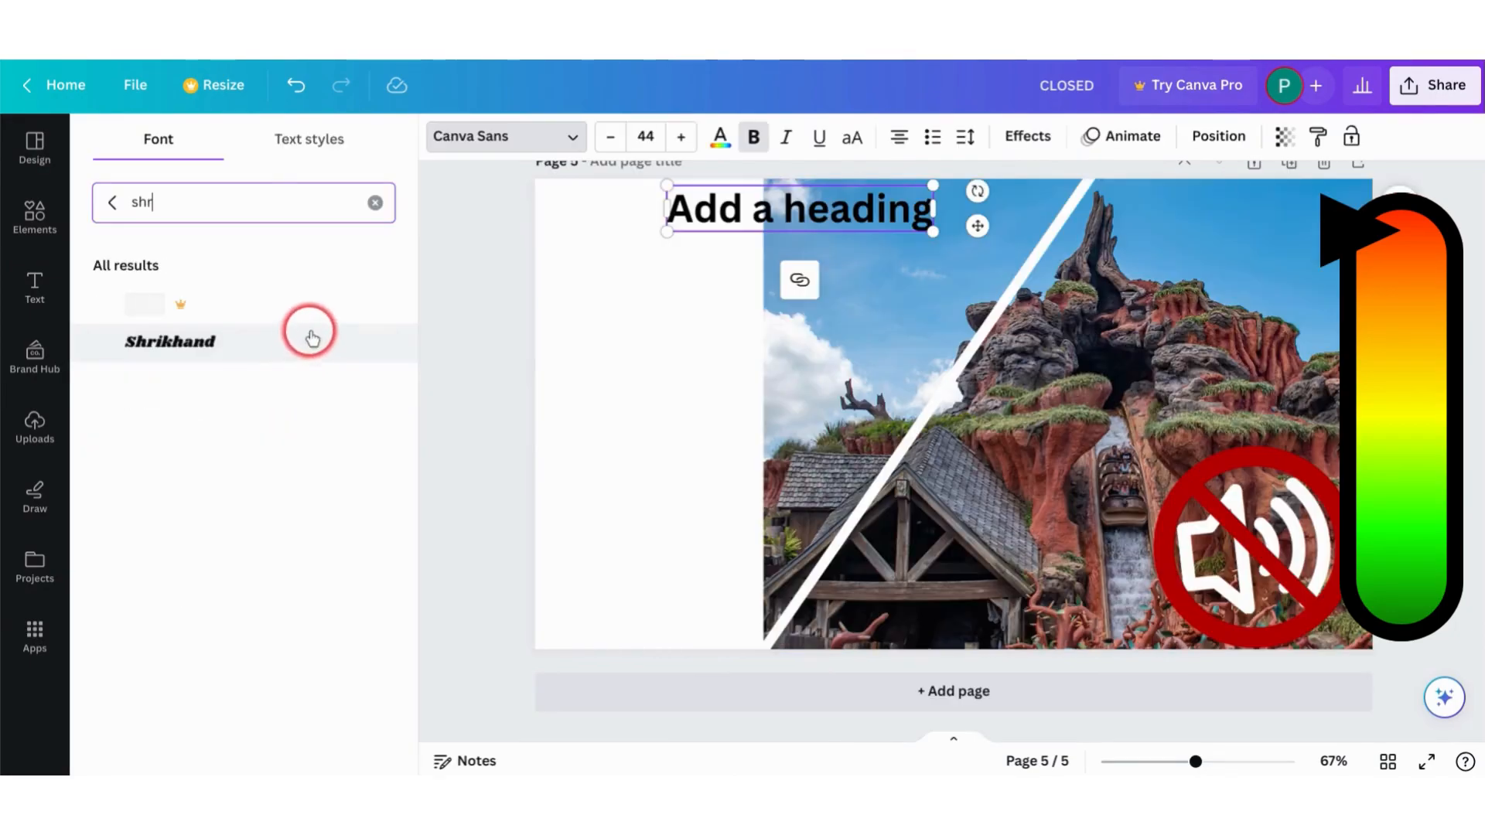
pyautogui.click(309, 334)
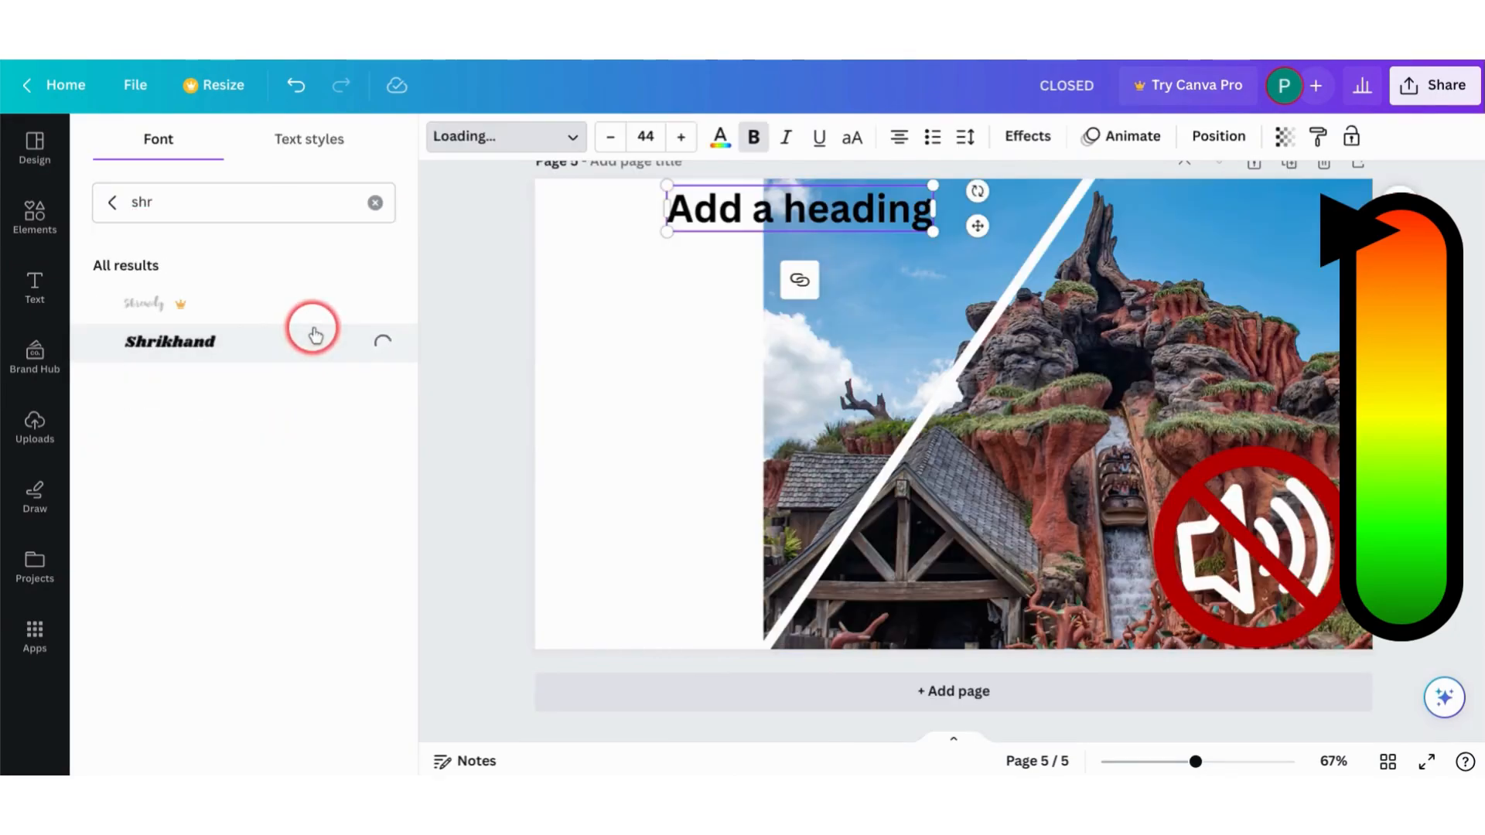
pyautogui.doubleClick(718, 222)
pyautogui.write('SPLASH MOUNTAIN REFEREMNC')
pyautogui.press('BackSpace')
pyautogui.press('BackSpace')
pyautogui.press('BackSpace')
pyautogui.write('NCE REMOVEED')
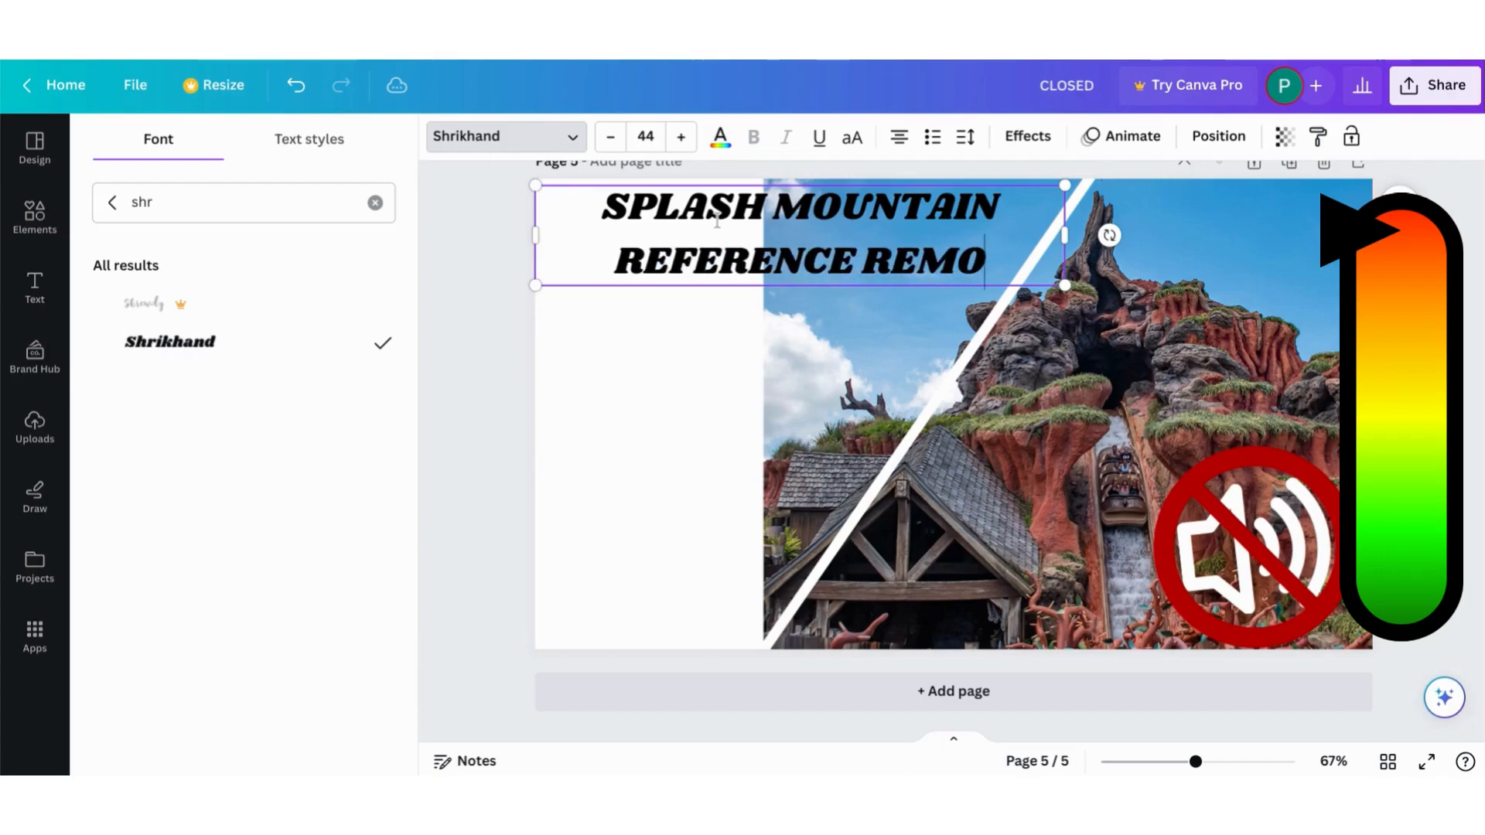
pyautogui.press('BackSpace')
pyautogui.write('ED')
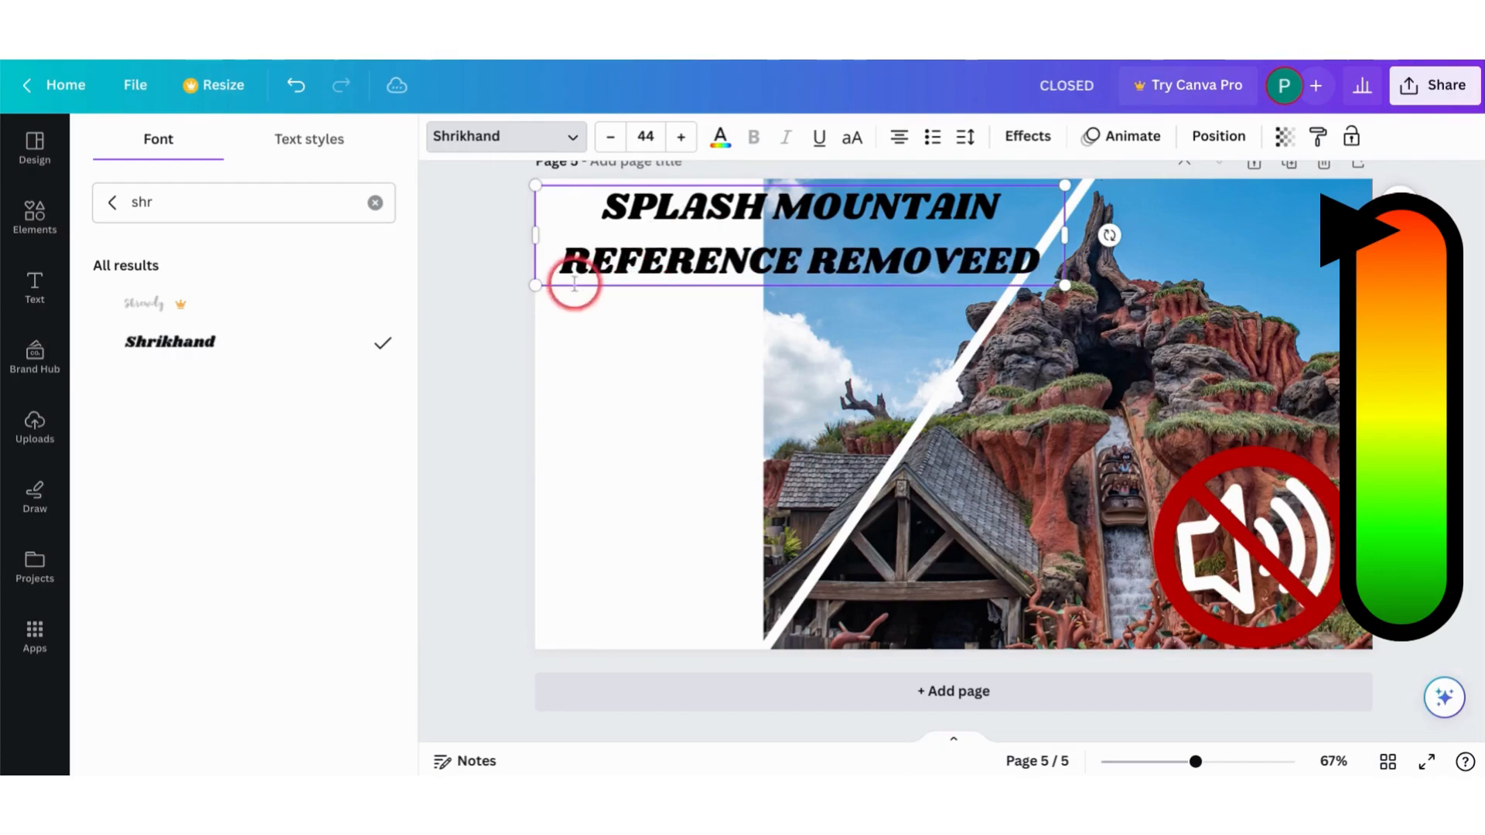
pyautogui.click(603, 338)
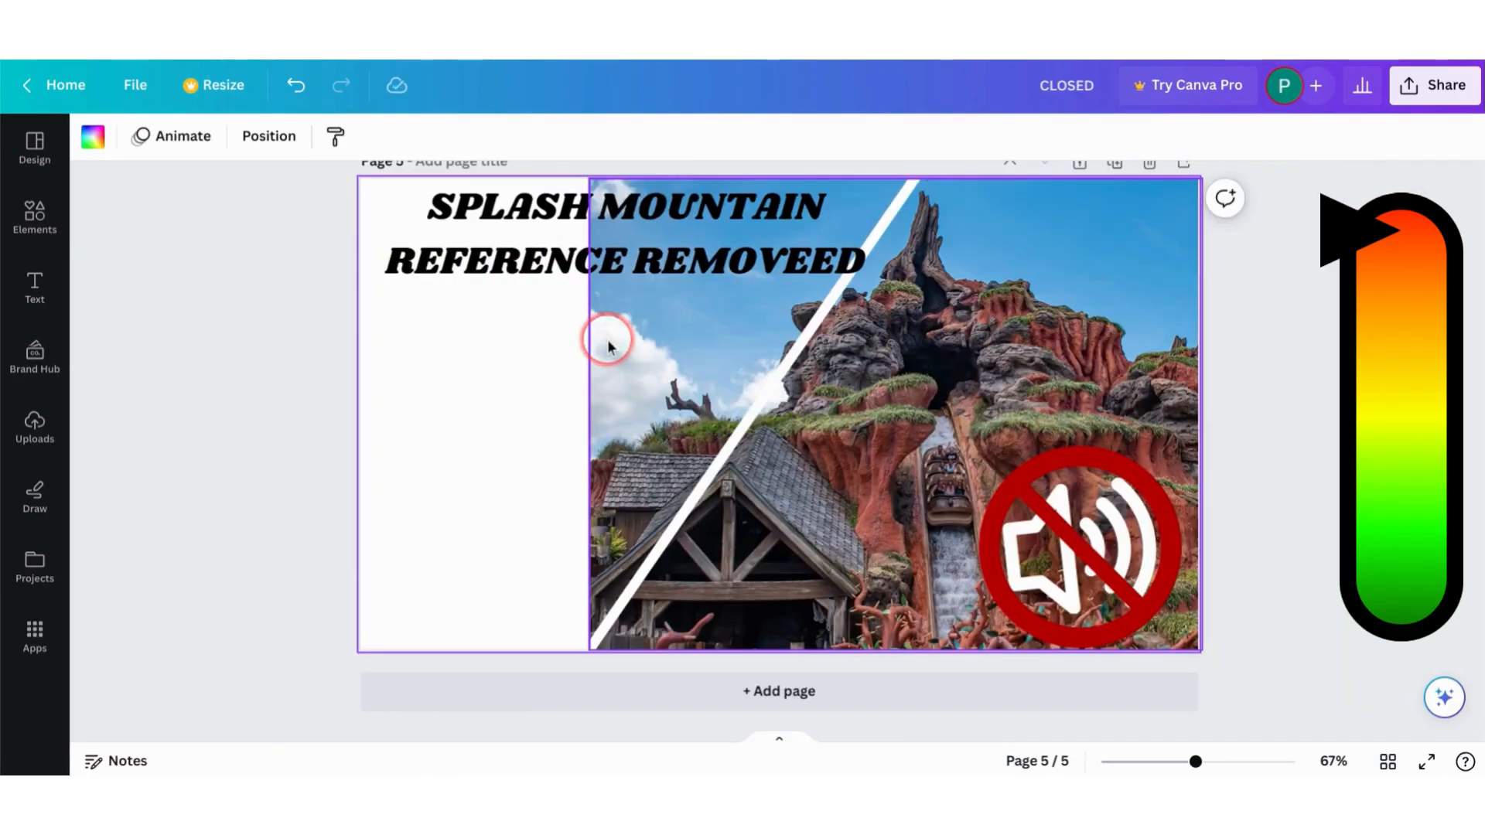
# Step: Apply the Outline text effect to the page 5 heading and colour the outline white
pyautogui.click(470, 263)
pyautogui.click(710, 153)
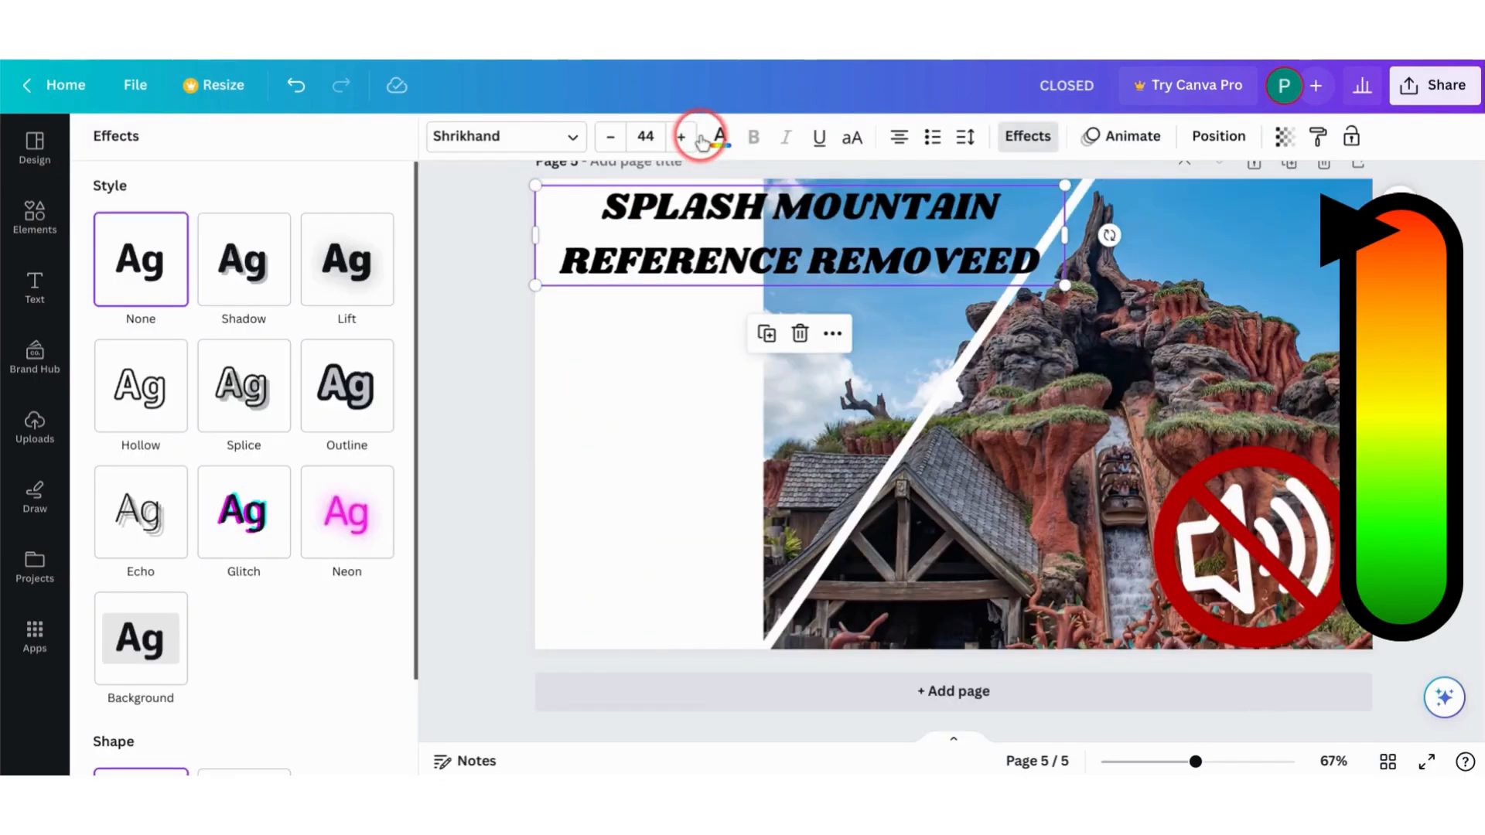
pyautogui.click(358, 371)
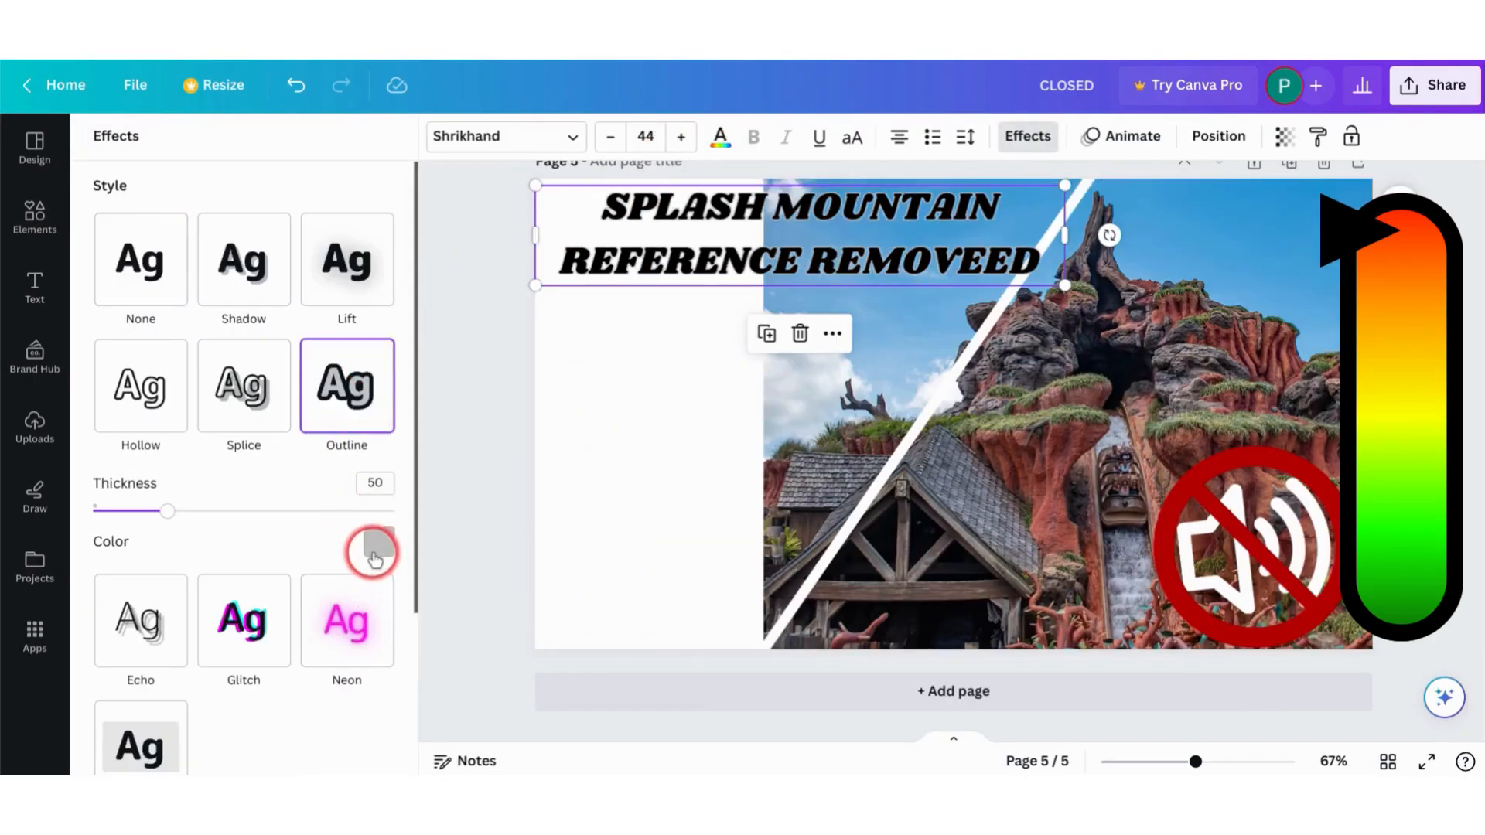
pyautogui.click(376, 544)
pyautogui.click(309, 305)
pyautogui.click(564, 431)
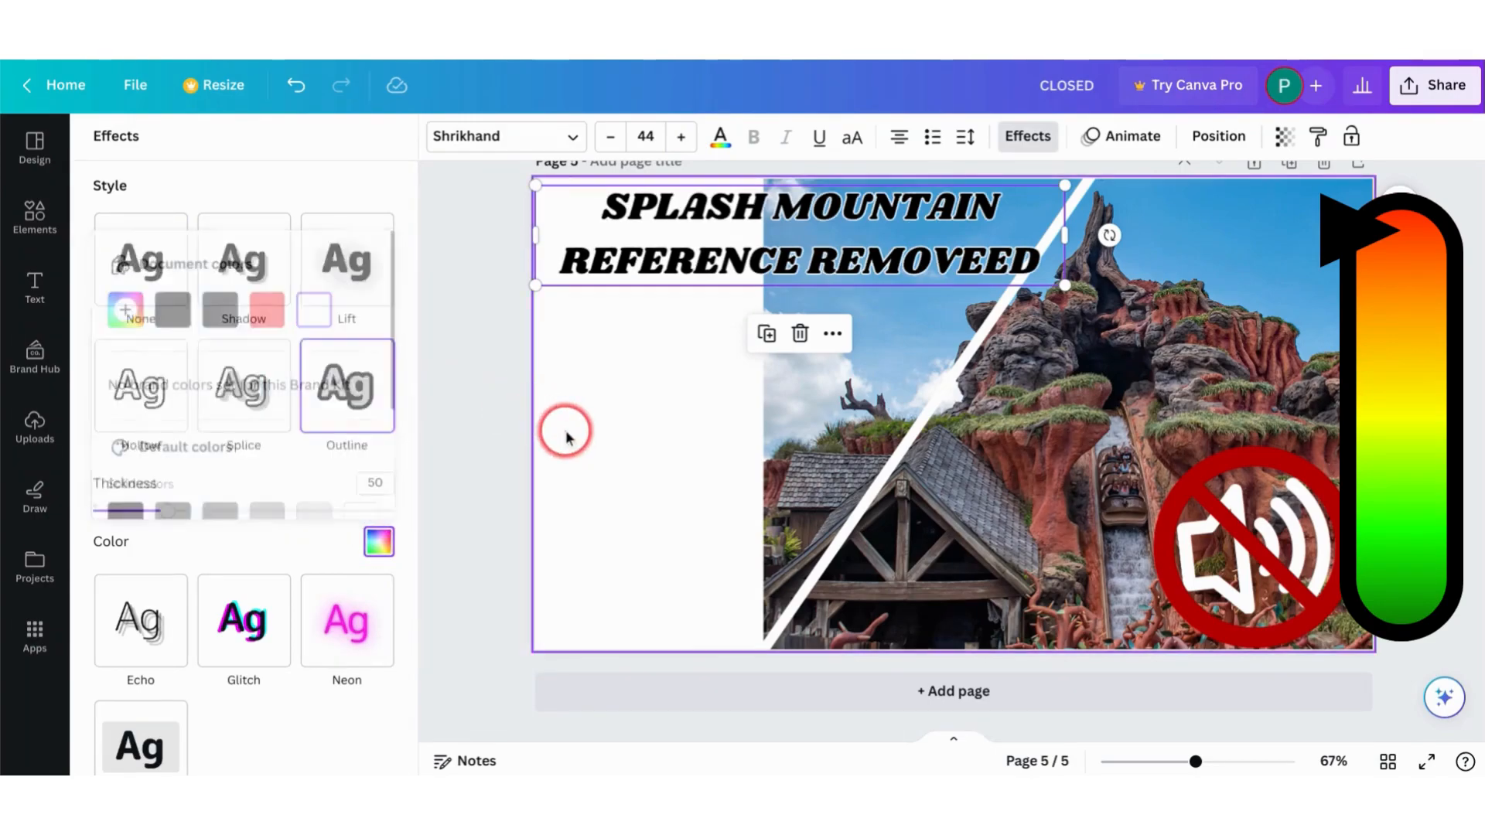
# Step: Increase the thickness of the heading's white outline to about 99
pyautogui.click(464, 271)
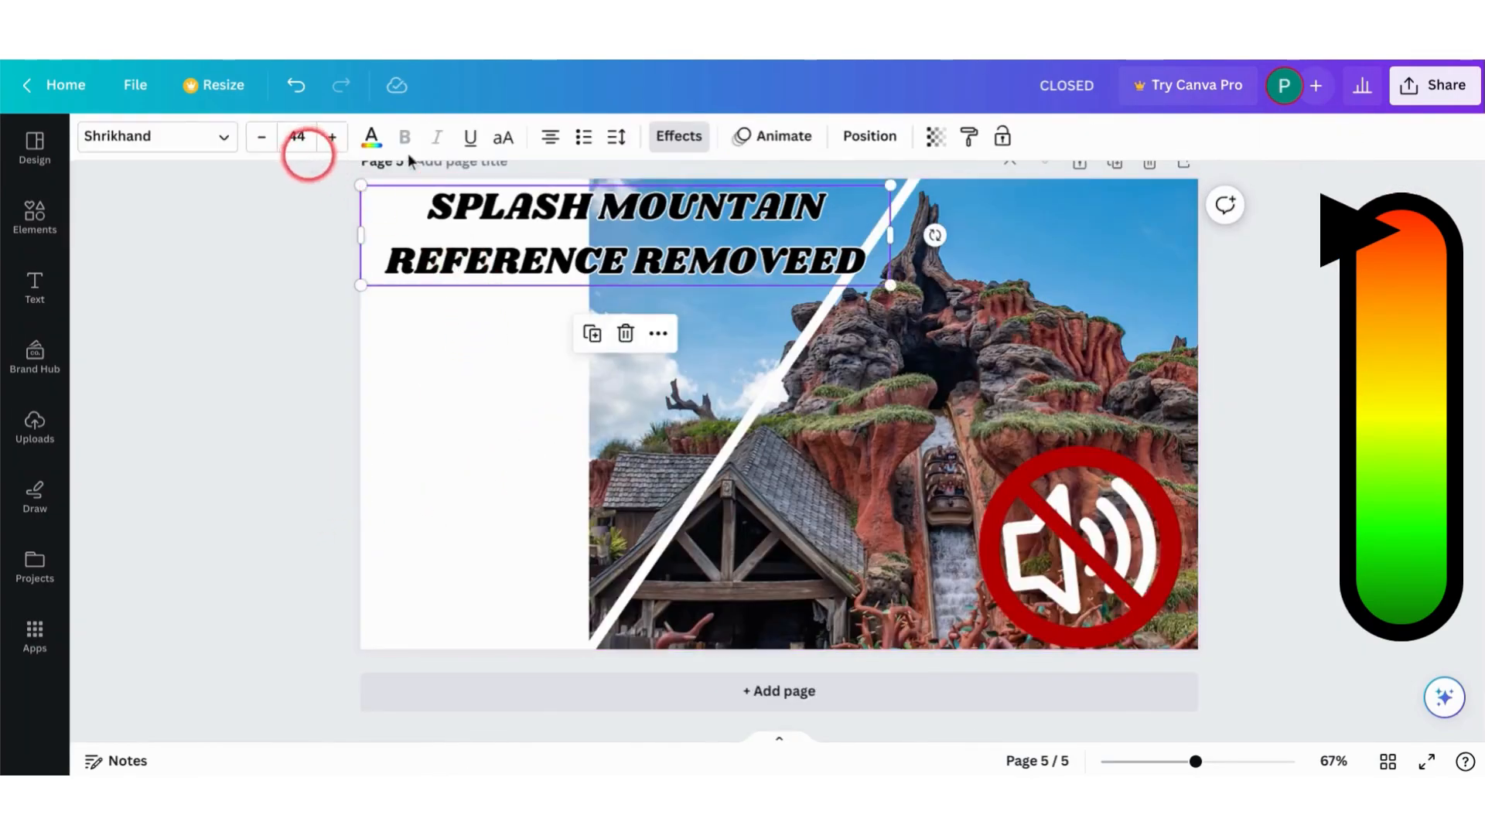
pyautogui.click(672, 139)
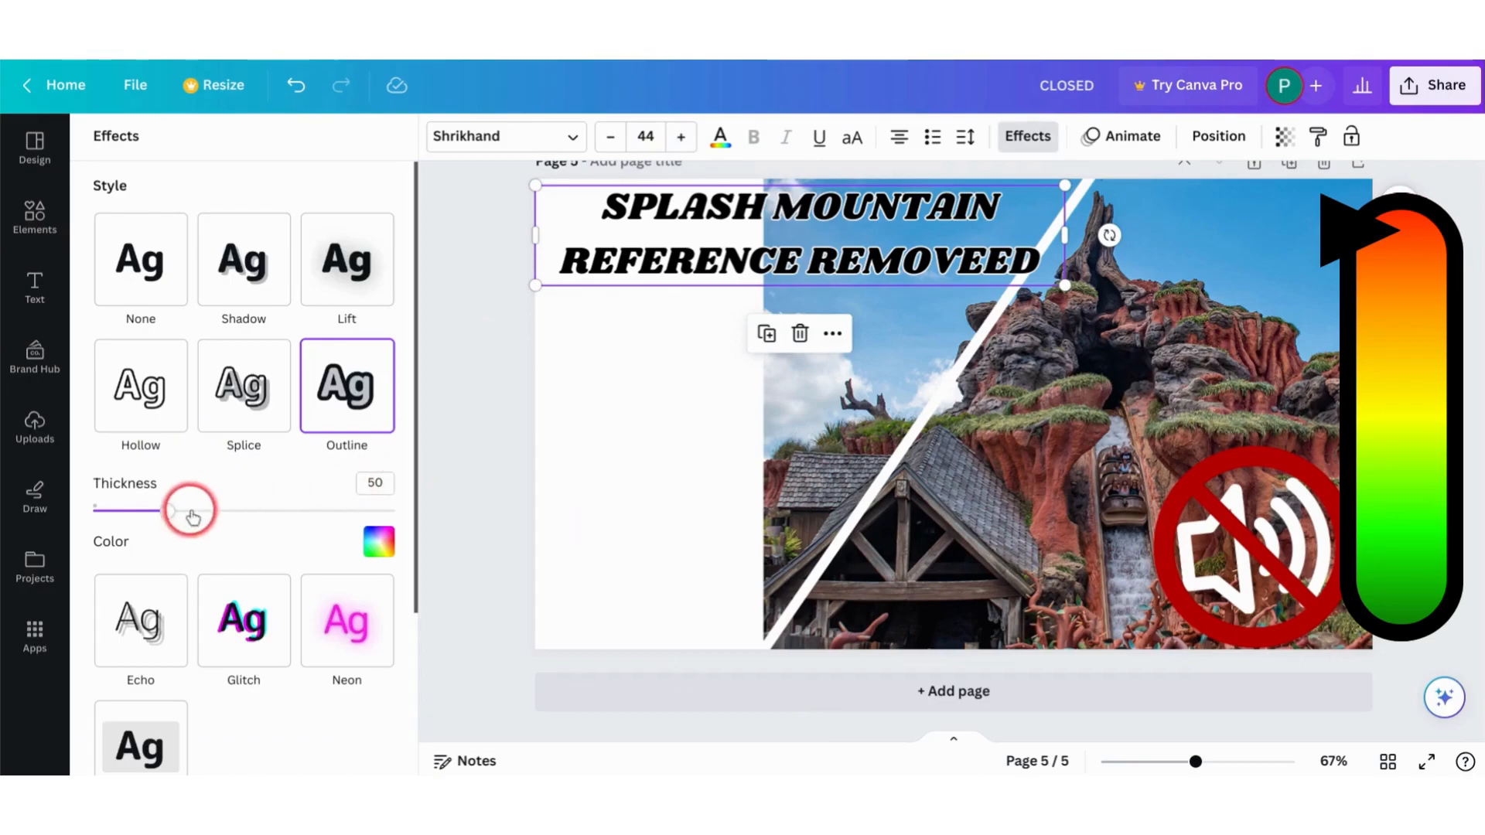
pyautogui.moveTo(190, 513); pyautogui.dragTo(205, 516)
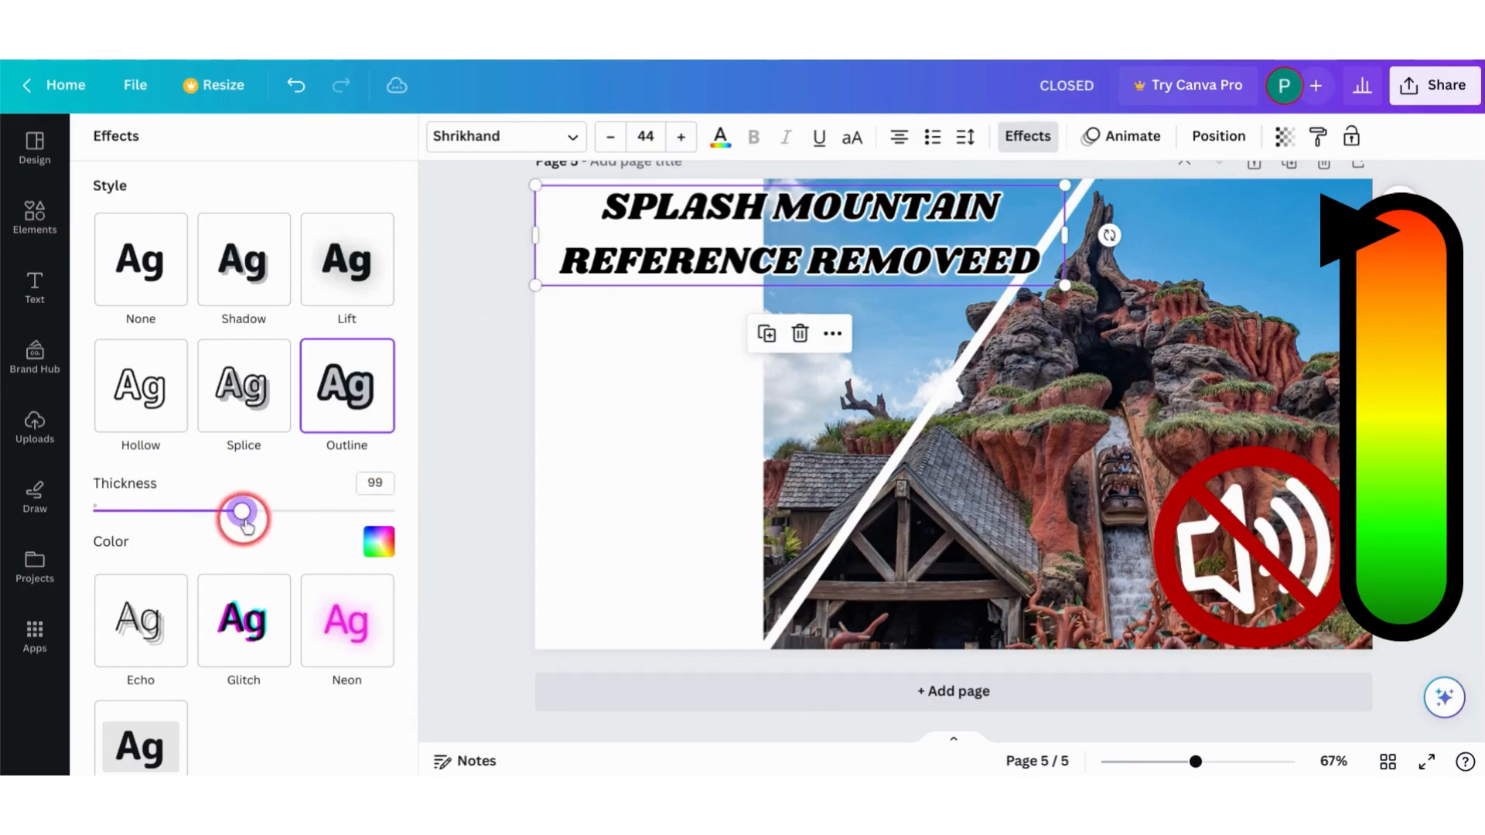
pyautogui.click(650, 514)
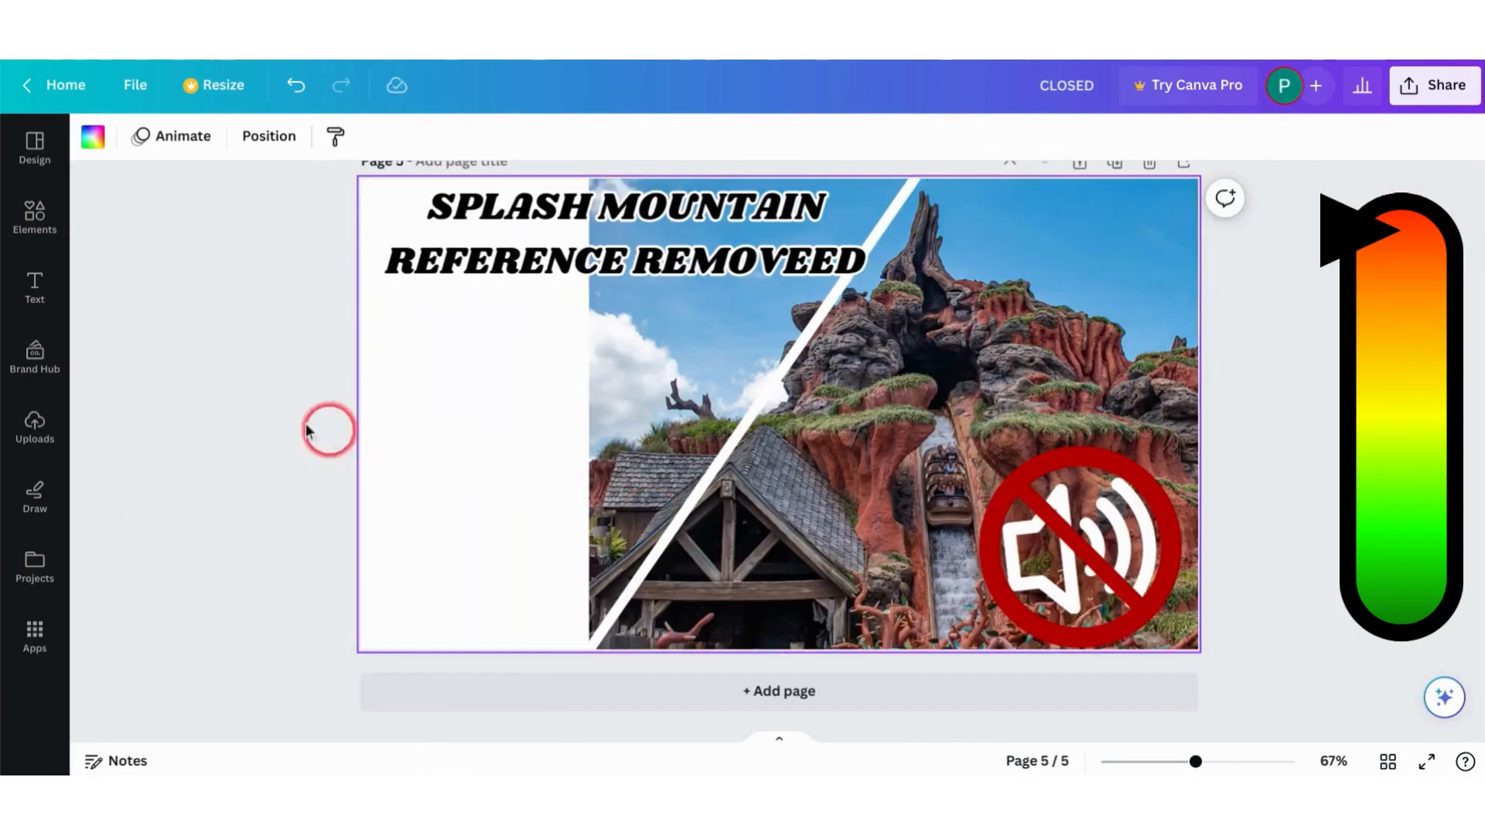
# Step: Correct the misspelled last word of the page 5 heading to "REMOVED"
pyautogui.click(571, 260)
pyautogui.doubleClick(534, 209)
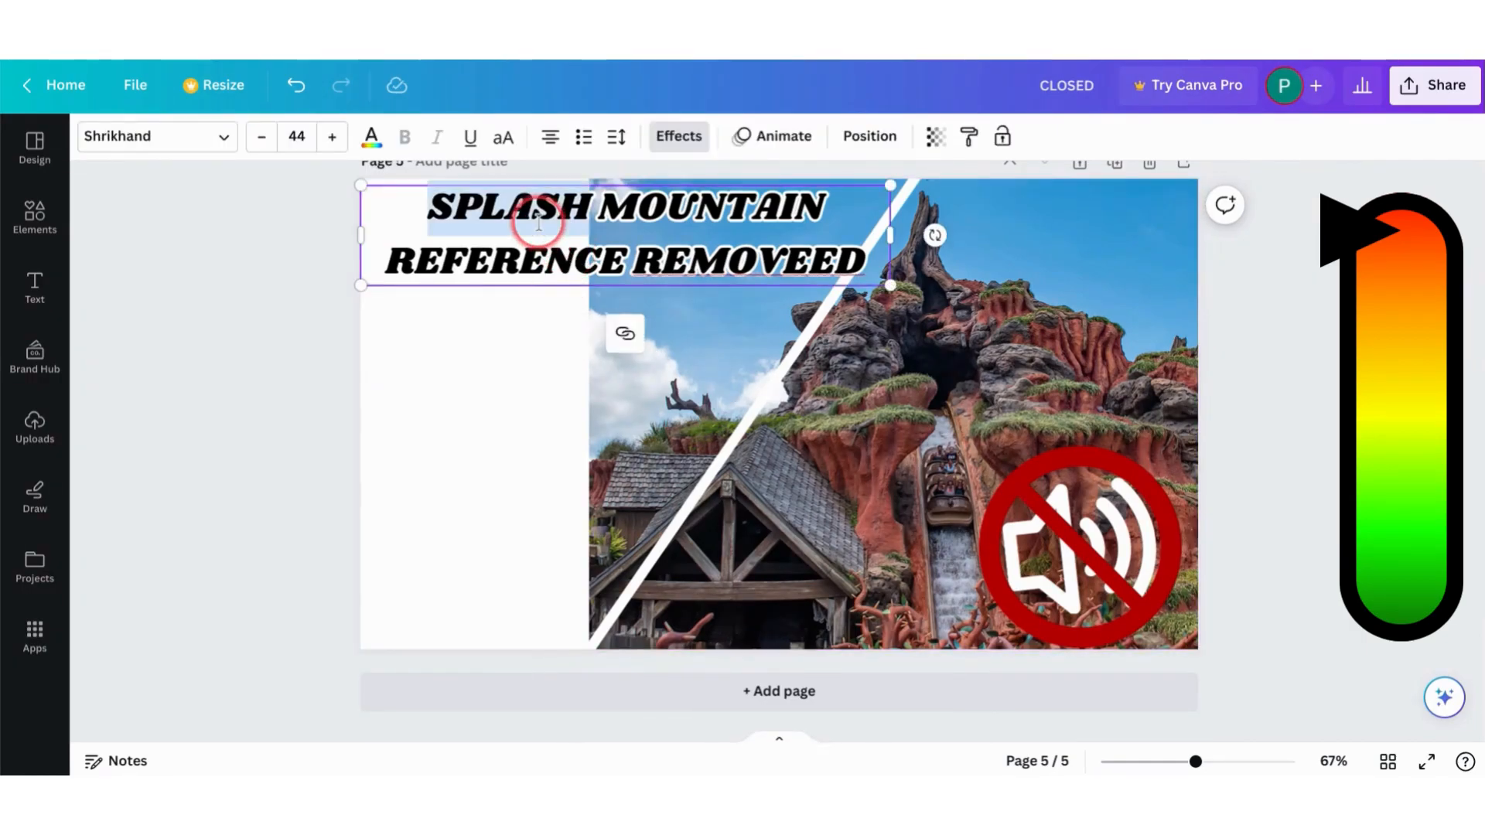
pyautogui.click(535, 221)
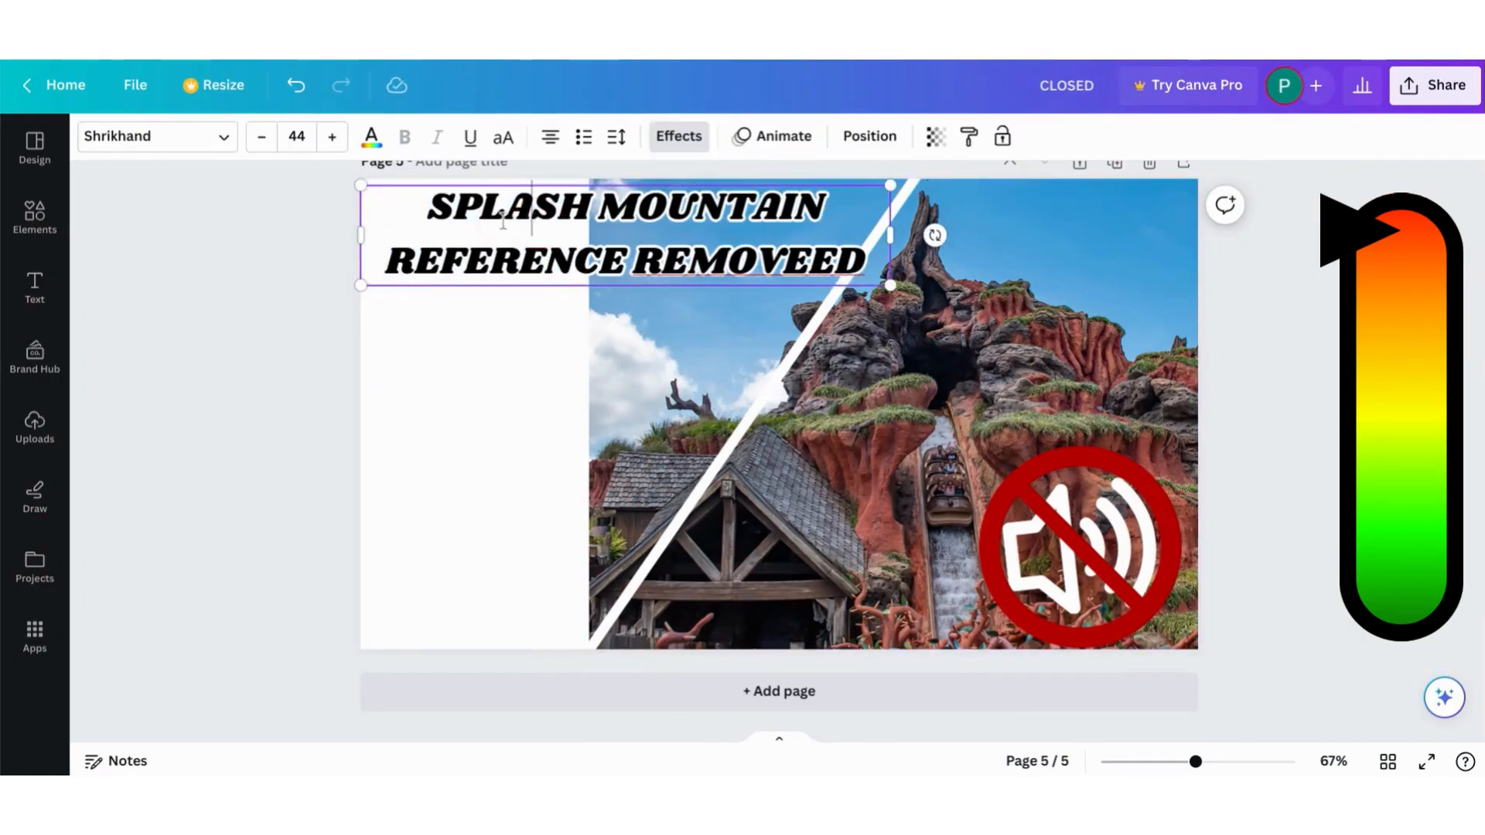
pyautogui.rightClick(797, 270)
pyautogui.click(849, 293)
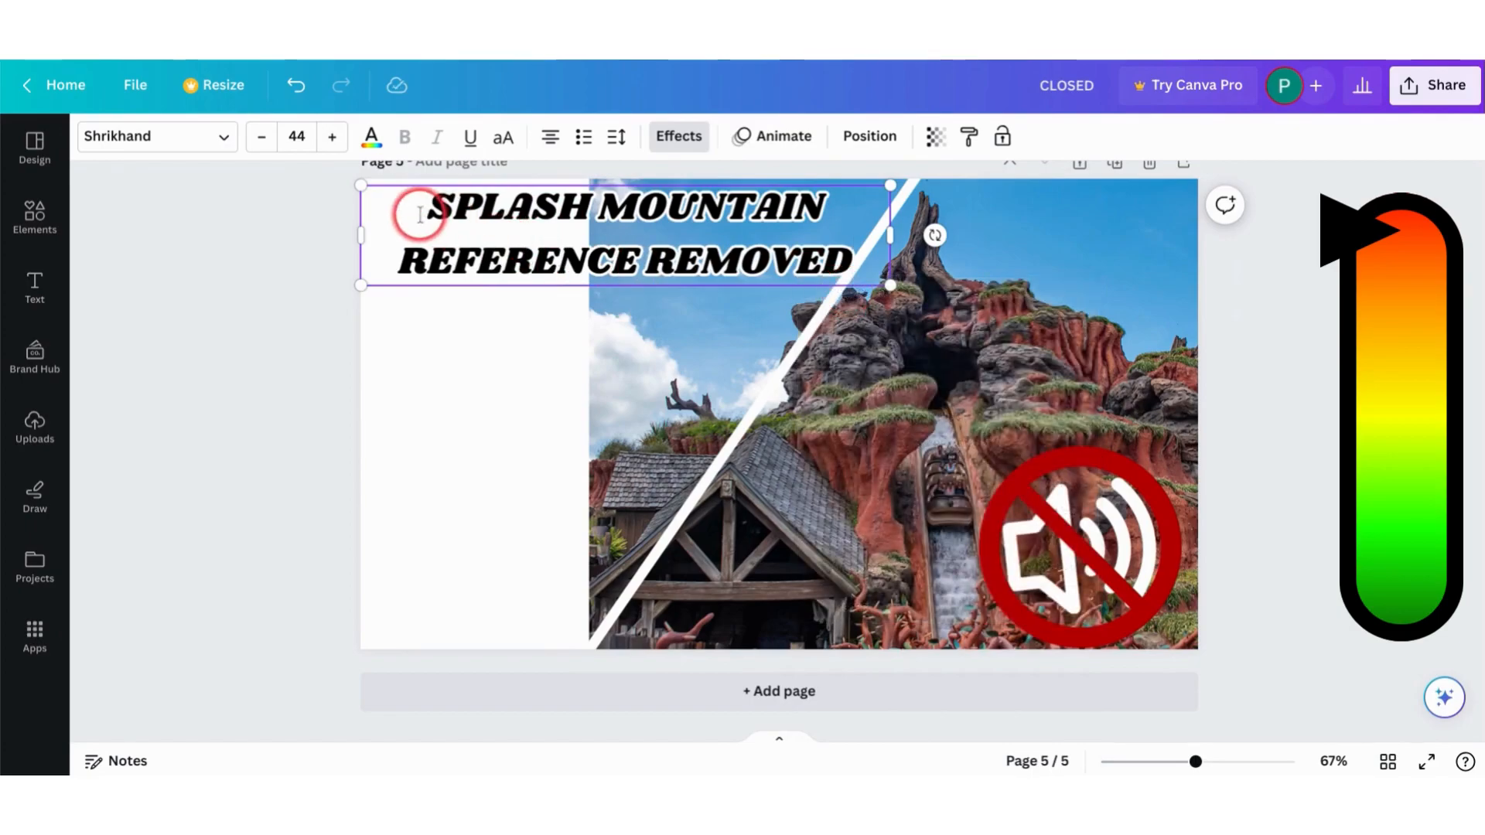
# Step: Colour the heading's first line, "SPLASH MOUNTAIN", light blue from the default solid colours
pyautogui.keyDown('shift'); pyautogui.click(845, 196); pyautogui.keyUp('shift')
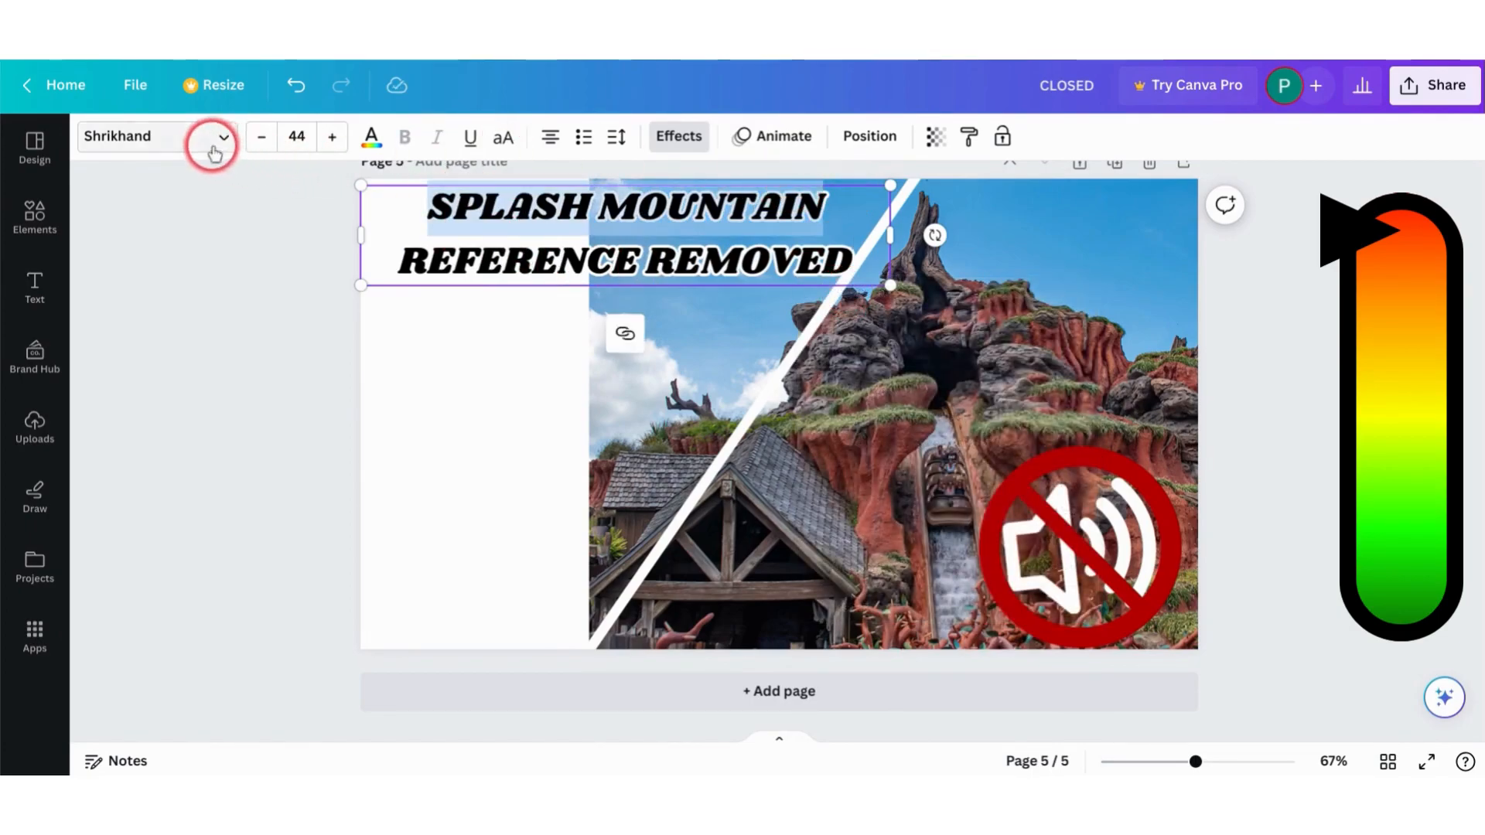
pyautogui.click(372, 136)
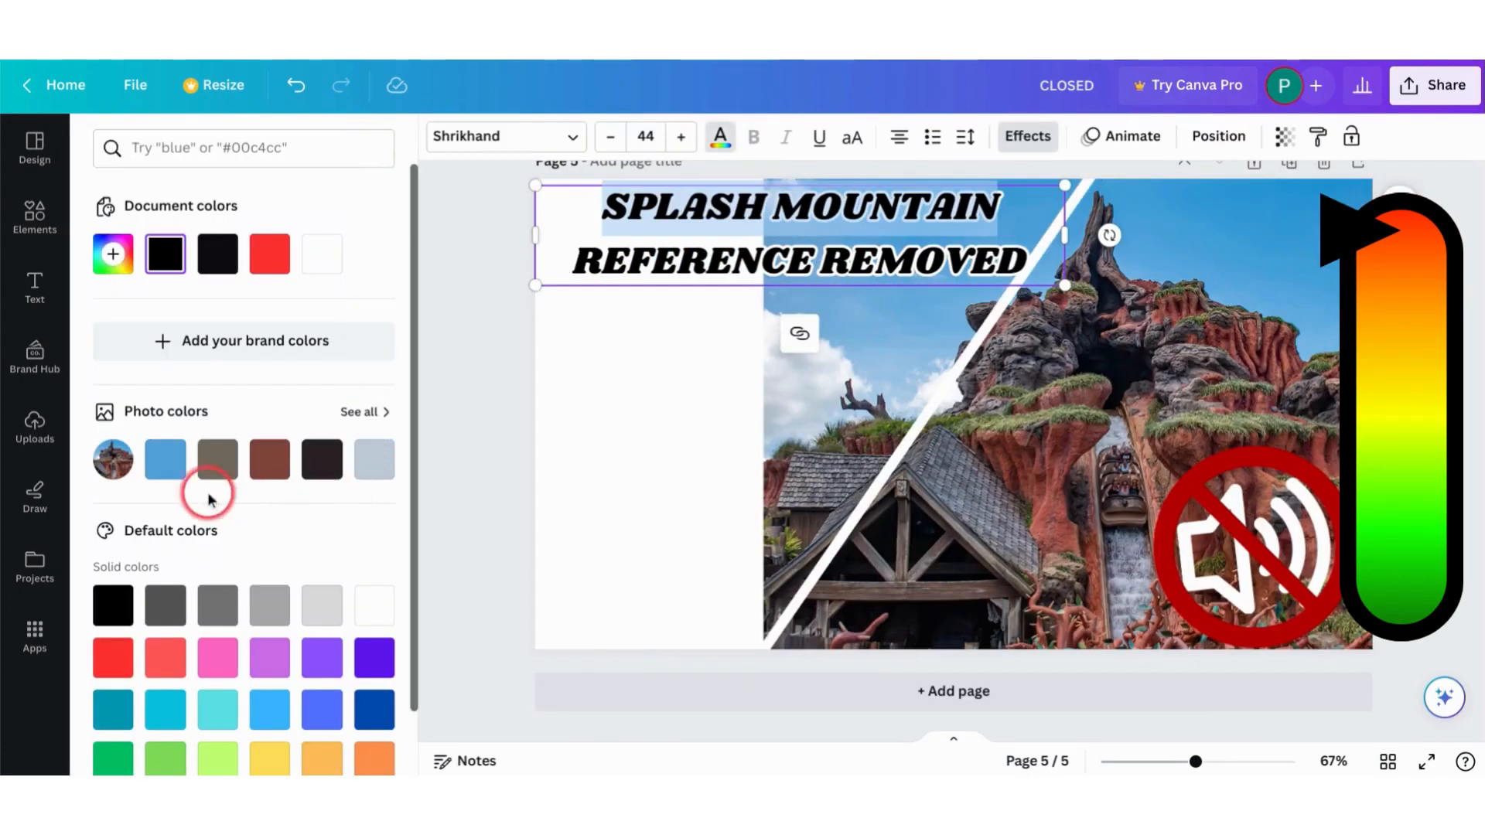
pyautogui.click(167, 478)
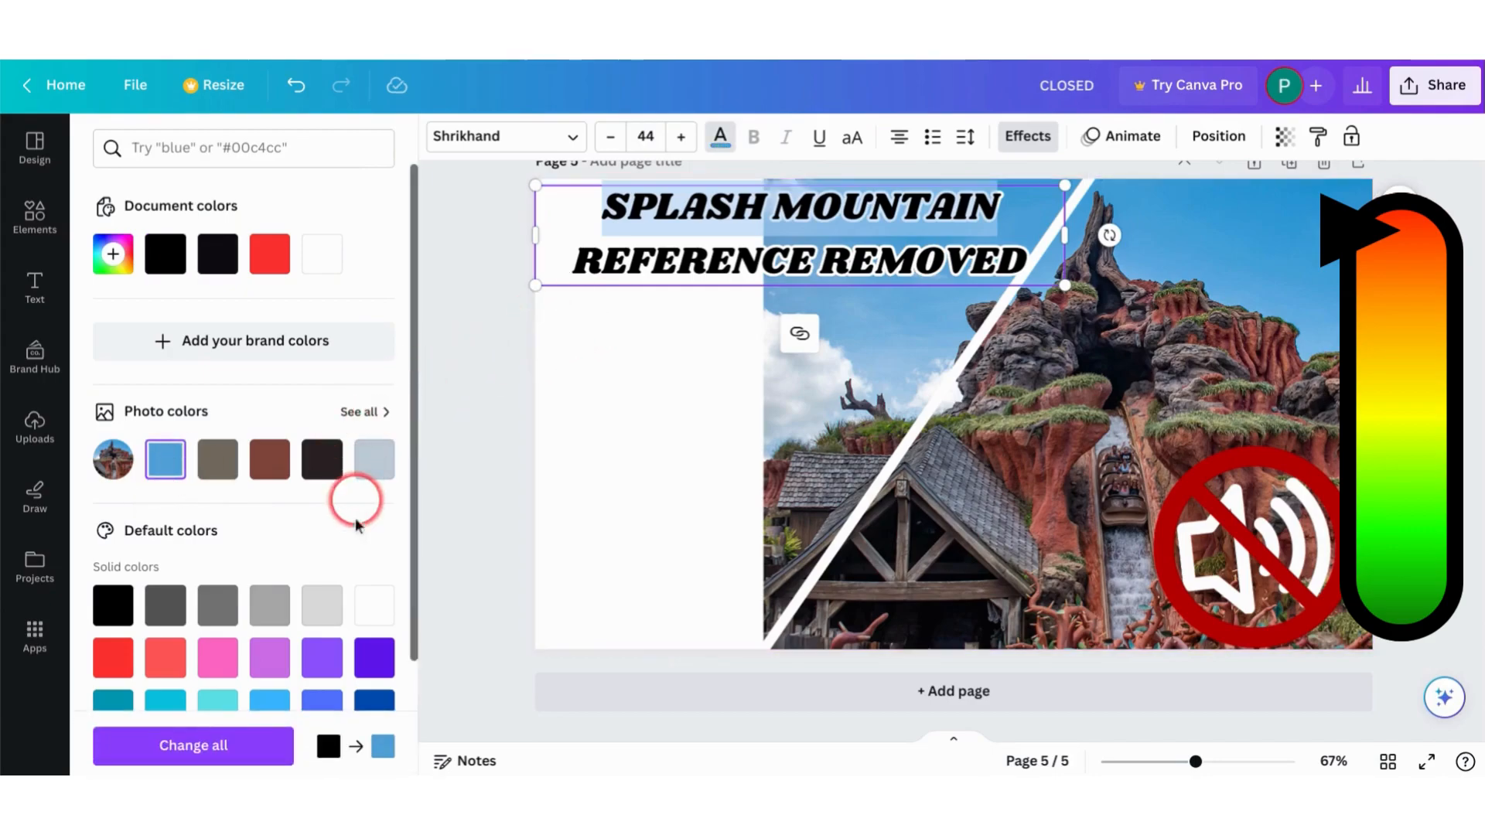
pyautogui.click(280, 697)
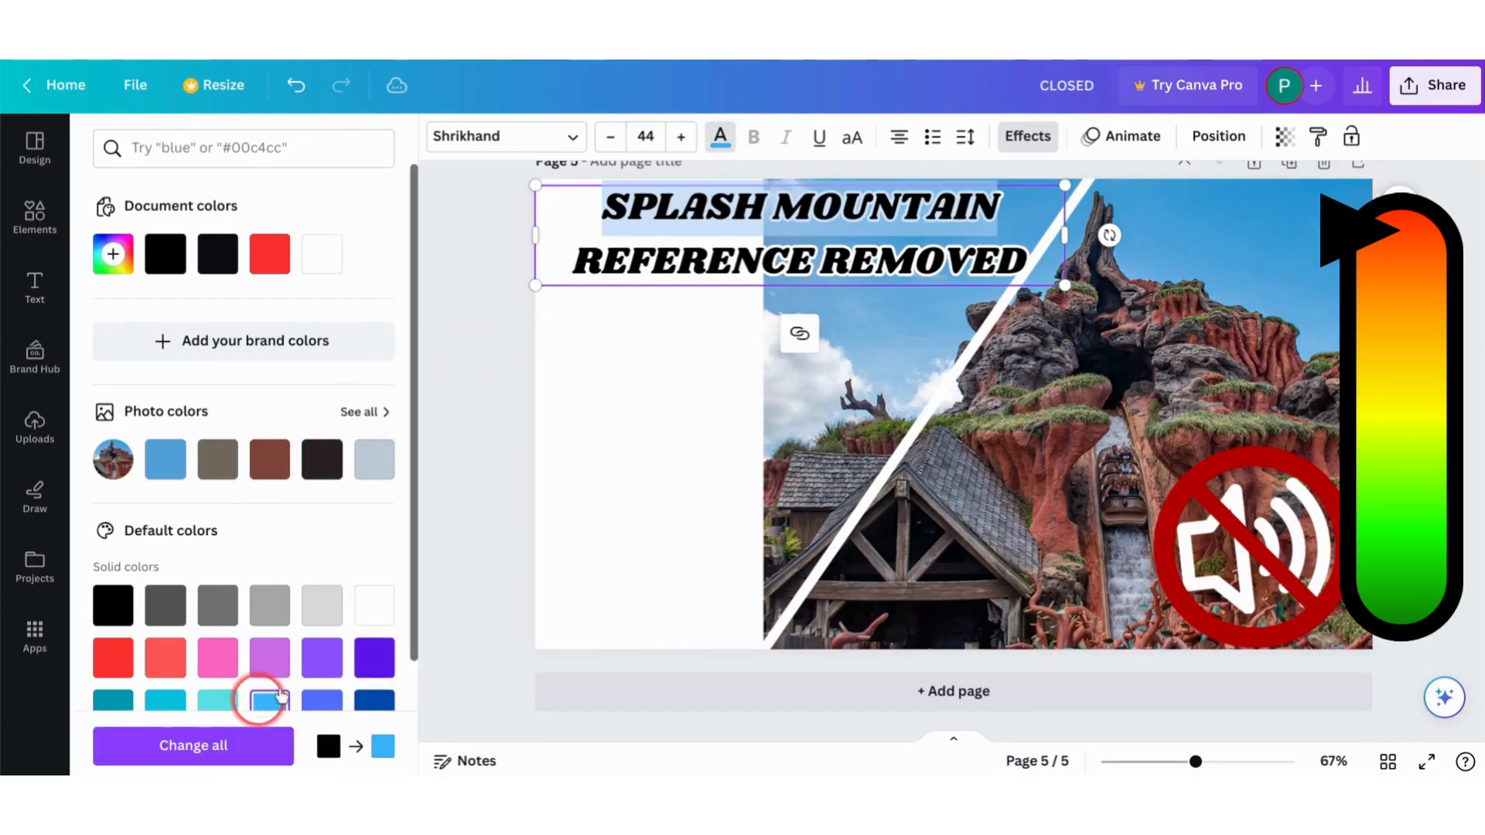
# Step: Colour the heading's second line, "REFERENCE REMOVED", light purple from the default solid colours
pyautogui.tripleClick(591, 270)
pyautogui.moveTo(594, 270); pyautogui.dragTo(1040, 268)
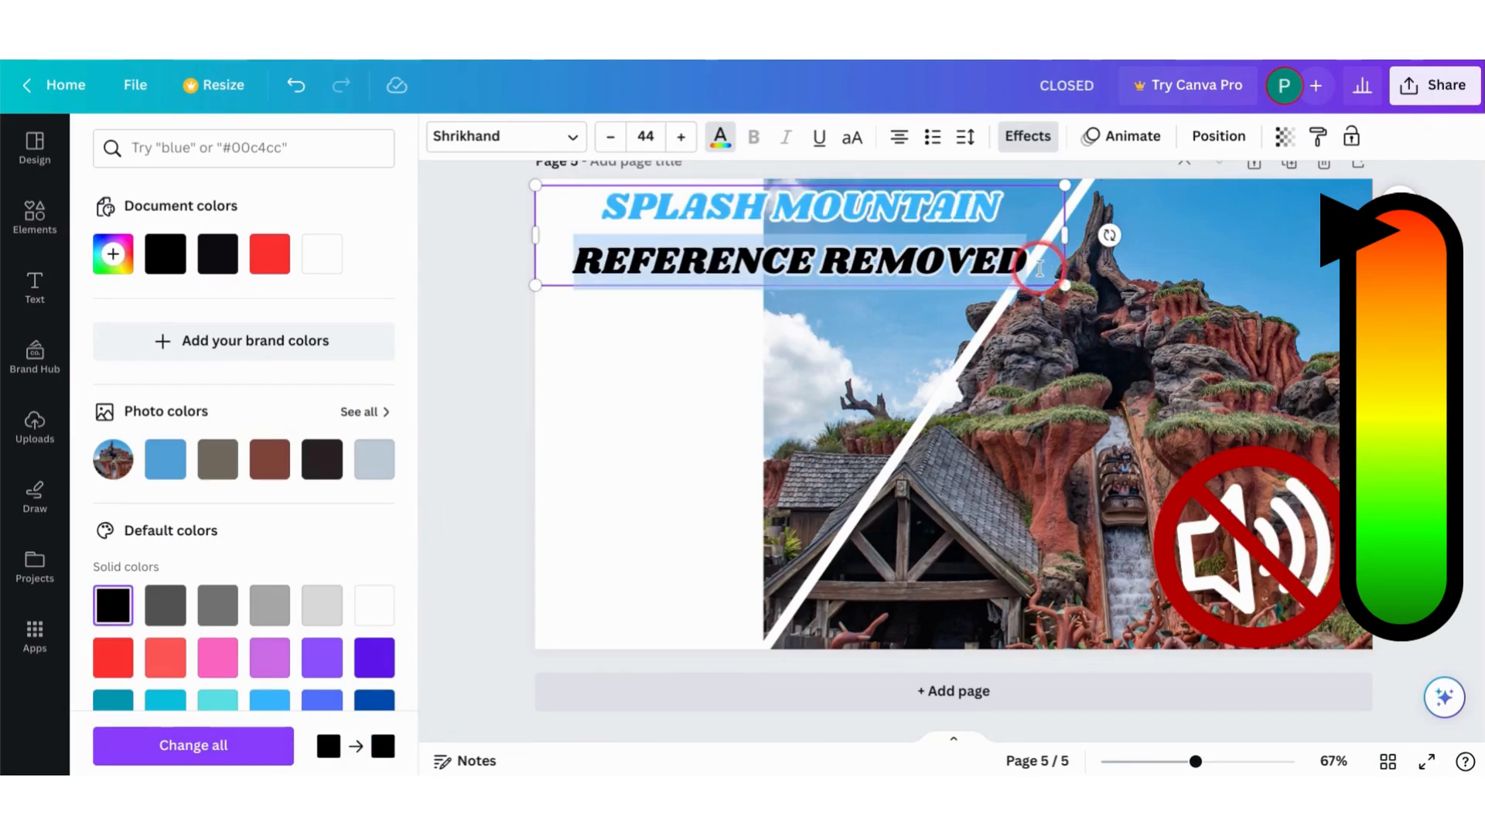
pyautogui.scroll(-2, 232, 464)
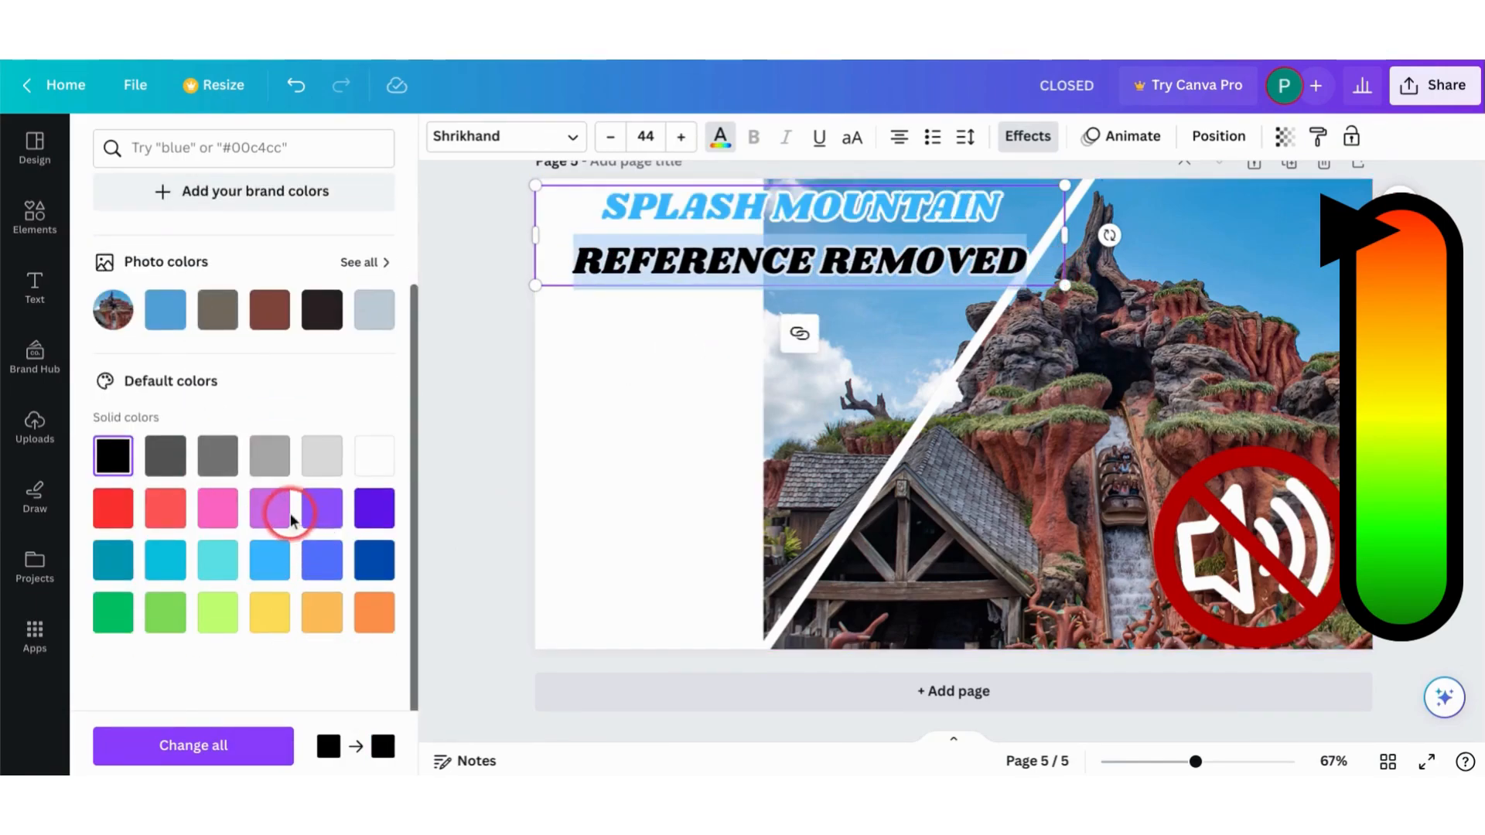
pyautogui.click(267, 510)
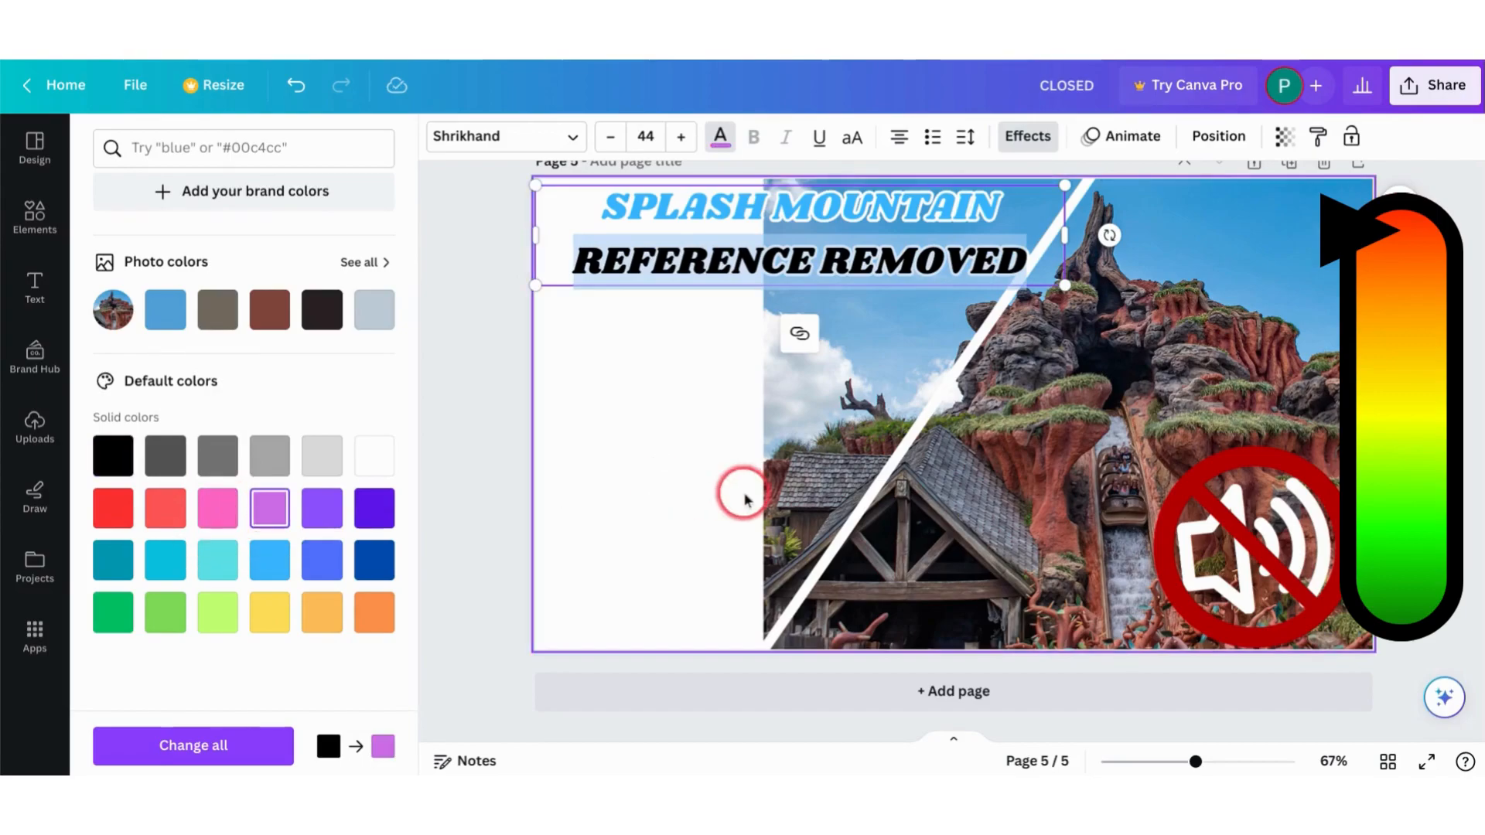
pyautogui.click(617, 461)
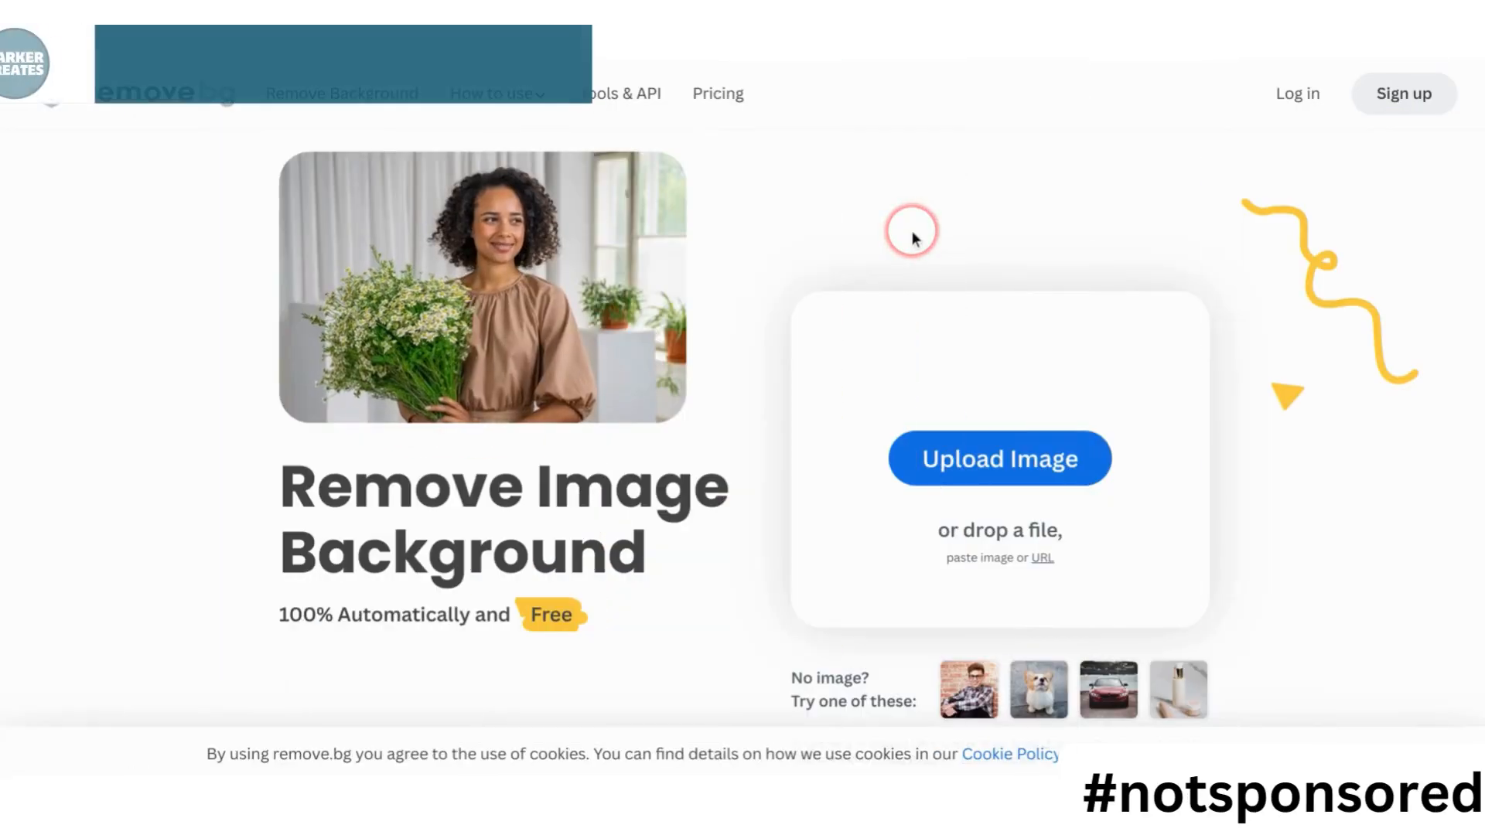